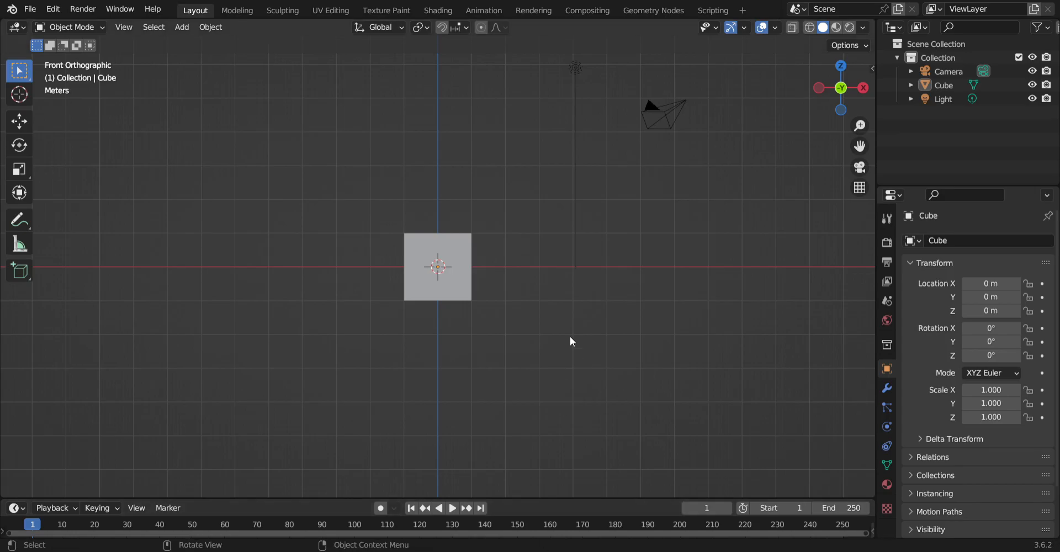
Delete the default cube and light from the scene and select the remaining camera.
{"action": "scroll", "coordinate": [573, 299], "scroll_direction": "up", "scroll_amount": 5}
{"action": "scroll", "coordinate": [663, 276], "scroll_direction": "down", "scroll_amount": 2}
{"action": "left_click_drag", "start_coordinate": [844, 100], "coordinate": [775, 165]}
{"action": "scroll", "coordinate": [807, 120], "scroll_direction": "down", "scroll_amount": 3}
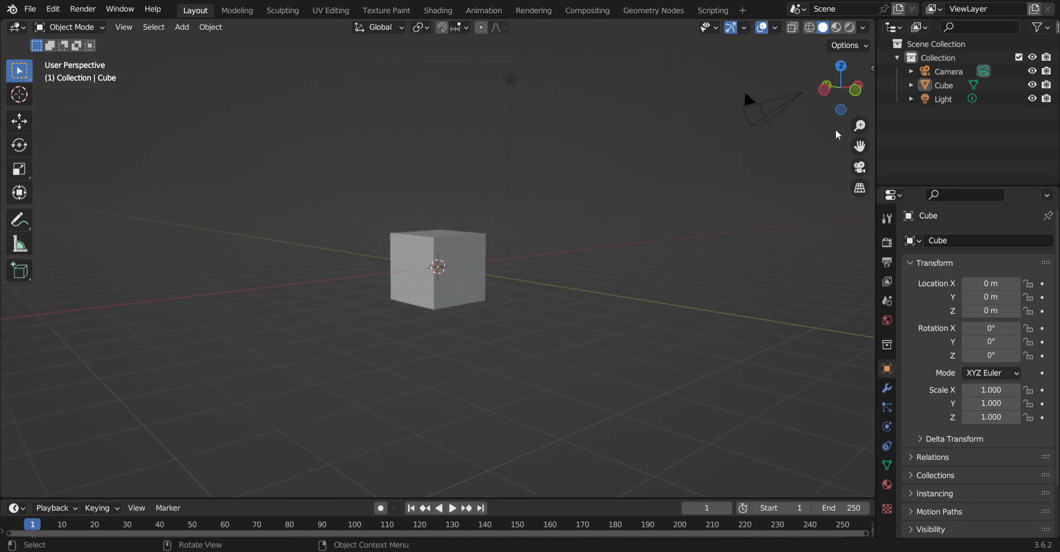
{"action": "mouse_move", "coordinate": [853, 102]}
{"action": "left_mouse_down"}
{"action": "mouse_move", "coordinate": [826, 118]}
{"action": "mouse_move", "coordinate": [851, 107]}
{"action": "left_mouse_up"}
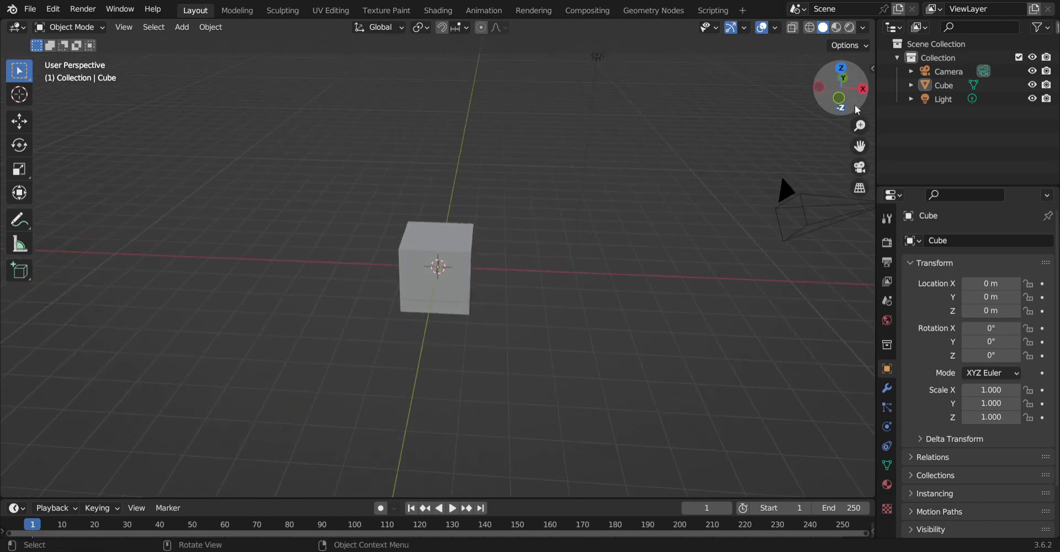
{"action": "left_click", "coordinate": [951, 85]}
{"action": "right_click", "coordinate": [948, 99]}
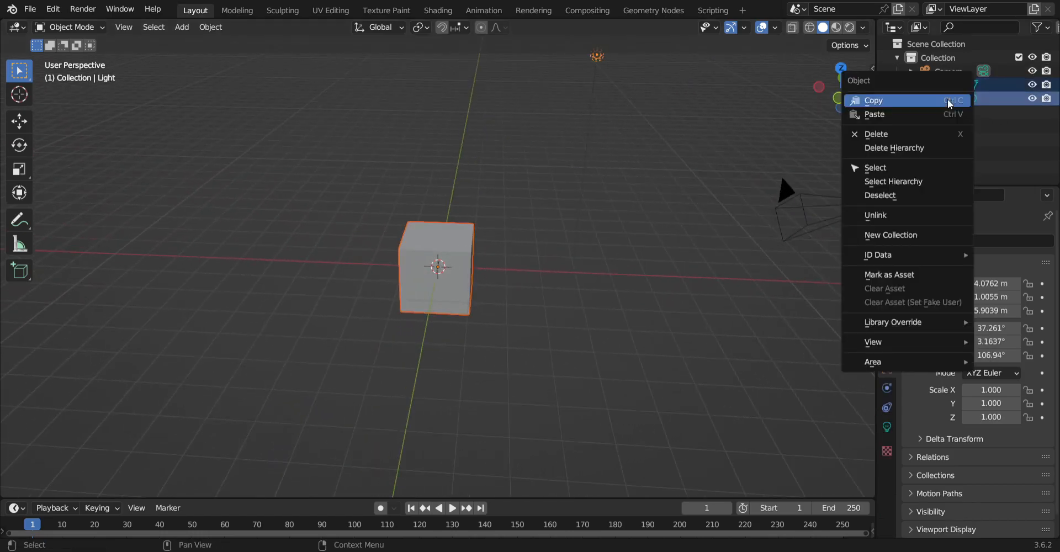
{"action": "left_click", "coordinate": [909, 144]}
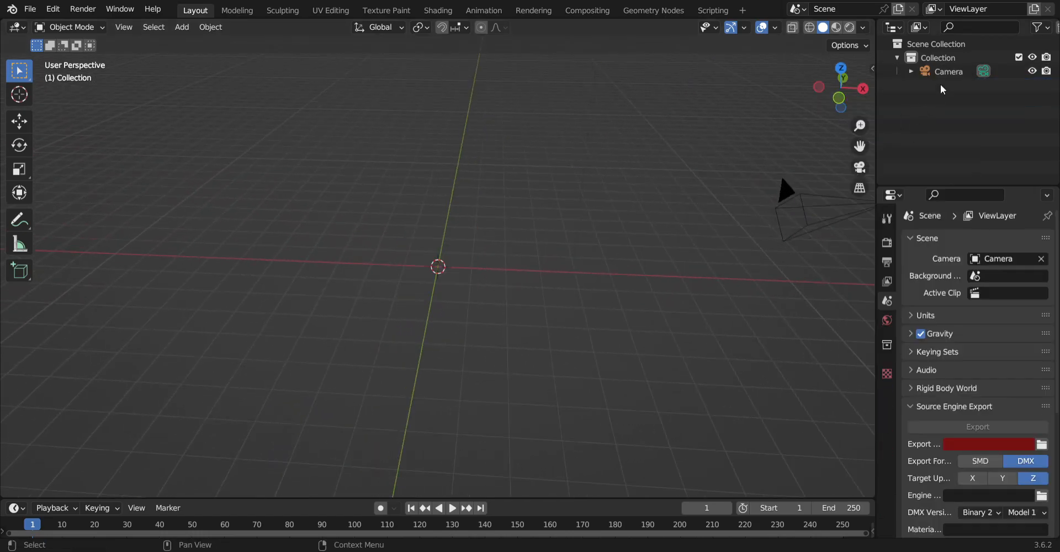
{"action": "left_click", "coordinate": [946, 70]}
{"action": "left_click", "coordinate": [707, 173]}
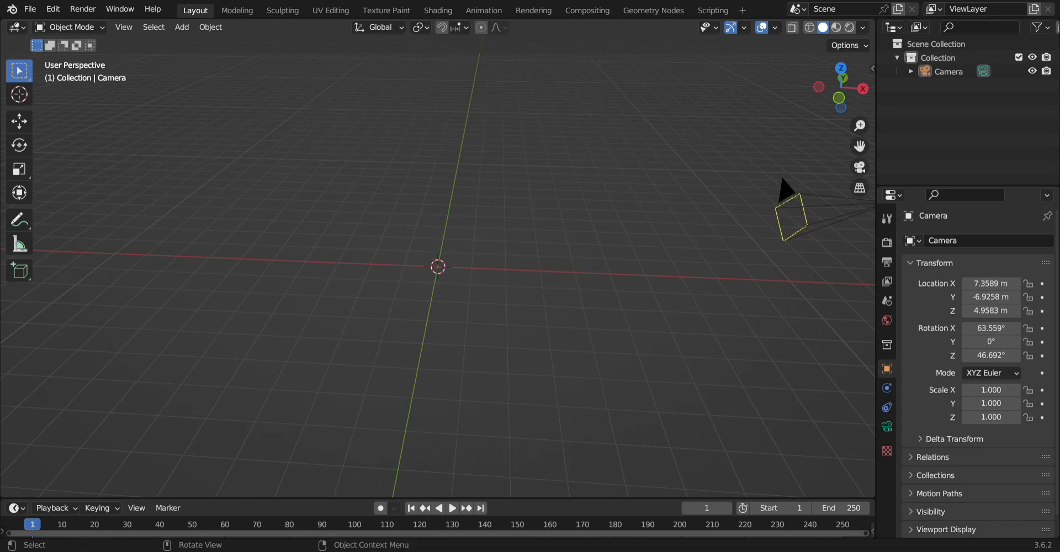
Open the rigged wolf character file without saving the changes to the untitled scene.
{"action": "left_click", "coordinate": [175, 216]}
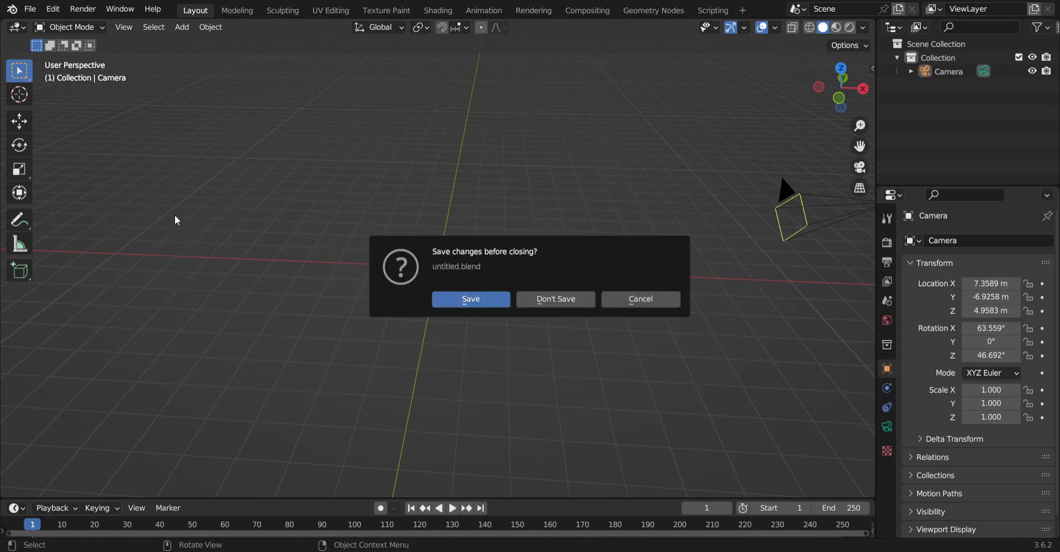
{"action": "left_click", "coordinate": [575, 301]}
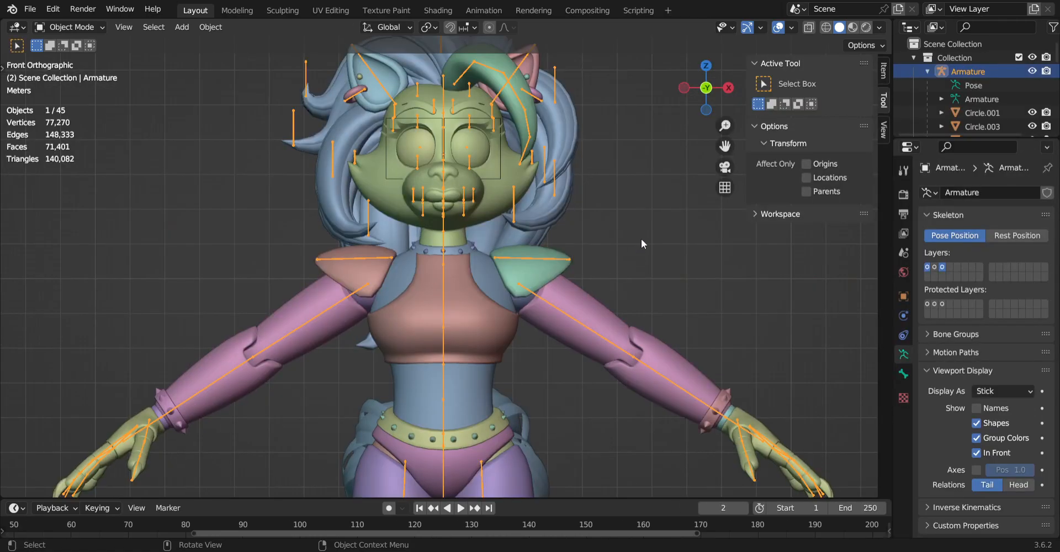
Show the character in Material Preview shading with its armature and the viewport sidebar hidden.
{"action": "left_click", "coordinate": [853, 28]}
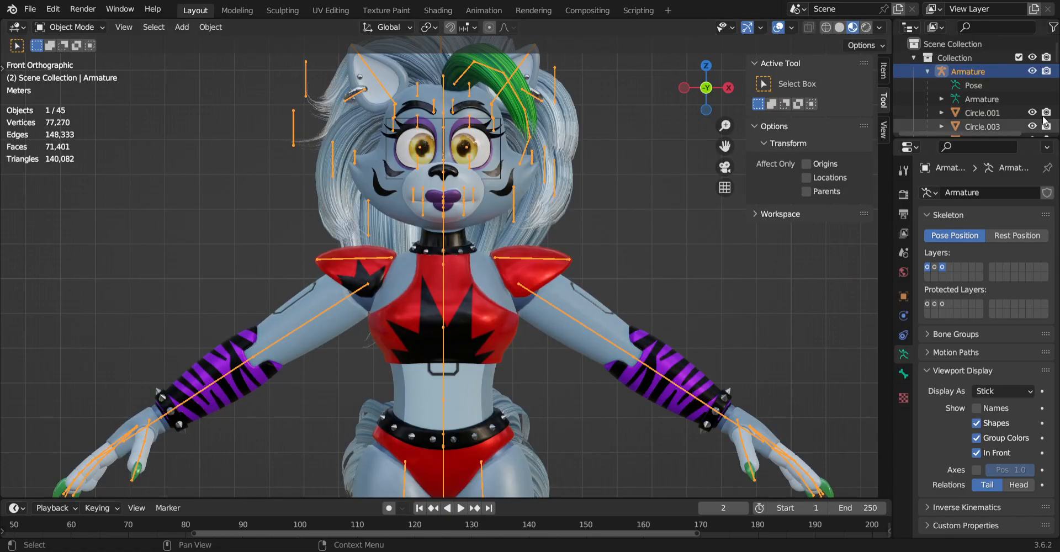
{"action": "left_click", "coordinate": [1032, 71]}
{"action": "scroll", "coordinate": [661, 229], "scroll_direction": "down", "scroll_amount": 3}
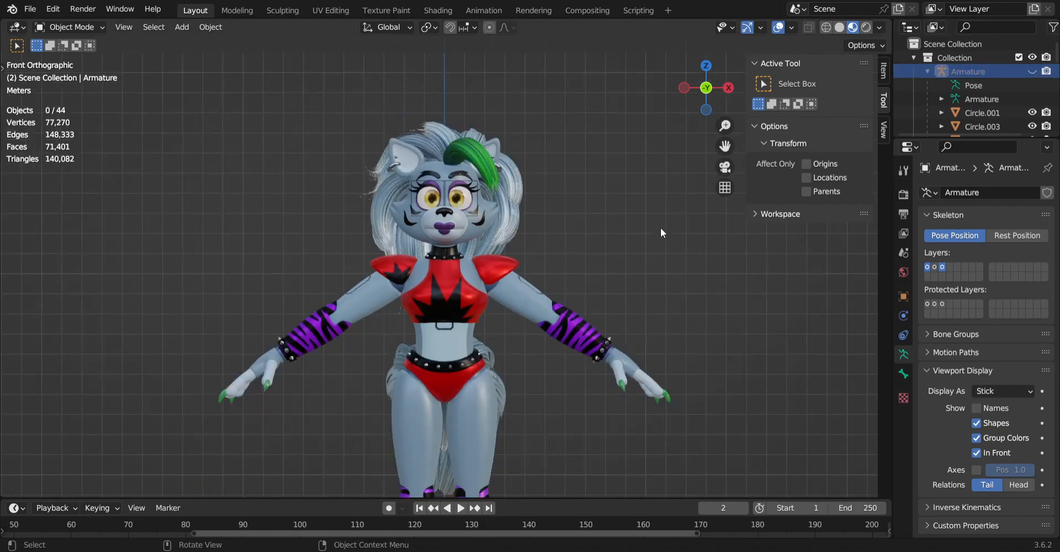
{"action": "scroll", "coordinate": [661, 229], "scroll_direction": "up", "scroll_amount": 2}
{"action": "left_click_drag", "start_coordinate": [727, 147], "coordinate": [707, 204]}
{"action": "key", "text": "n"}
{"action": "mouse_move", "coordinate": [876, 147]}
{"action": "left_mouse_down"}
{"action": "mouse_move", "coordinate": [880, 162]}
{"action": "mouse_move", "coordinate": [881, 148]}
{"action": "left_mouse_up"}
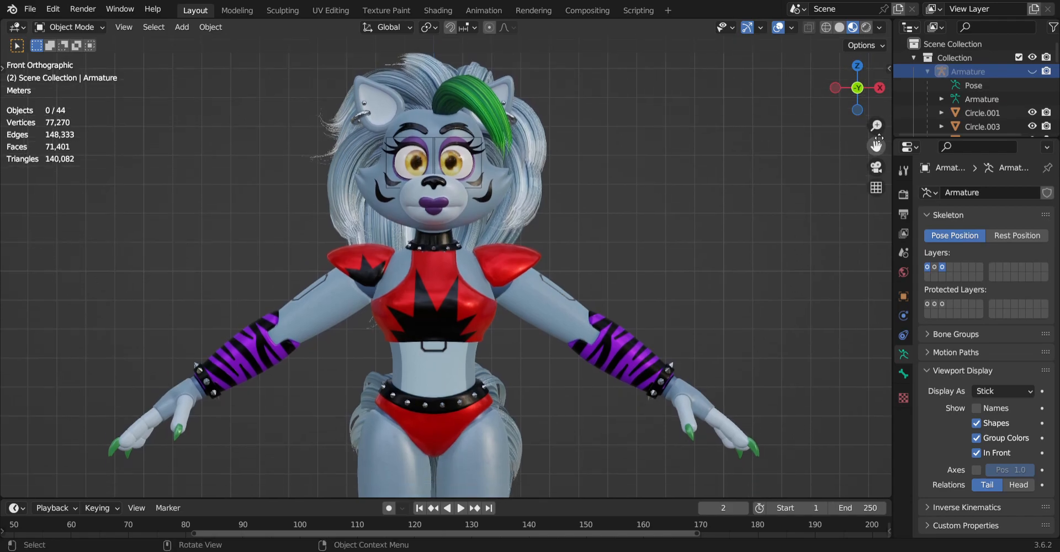
Create a new Collection 2 in the scene collection and exclude Collection from the view layer.
{"action": "left_click", "coordinate": [914, 57]}
{"action": "right_click", "coordinate": [950, 72]}
{"action": "left_click", "coordinate": [950, 72]}
{"action": "left_click", "coordinate": [930, 72]}
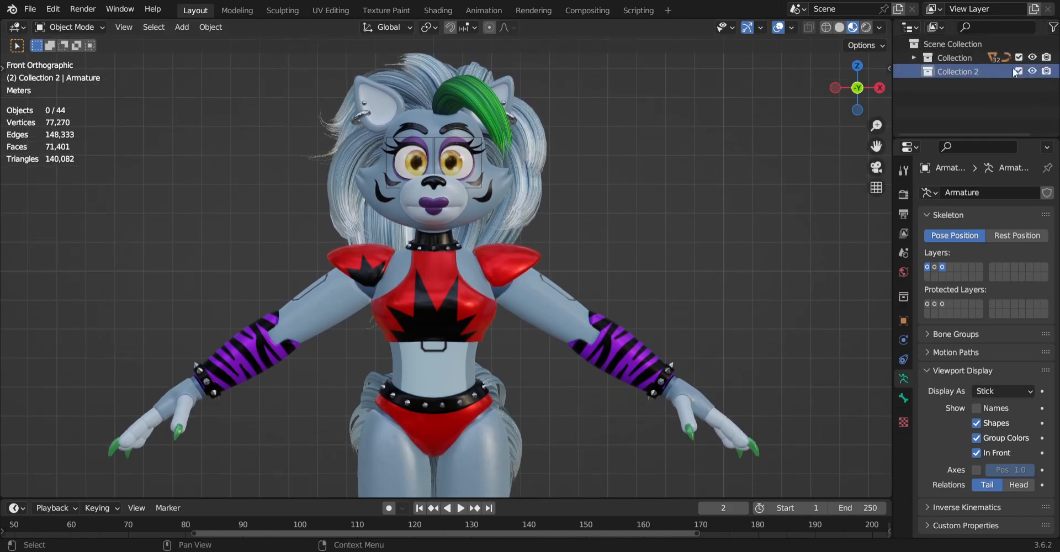
{"action": "left_click", "coordinate": [1019, 57]}
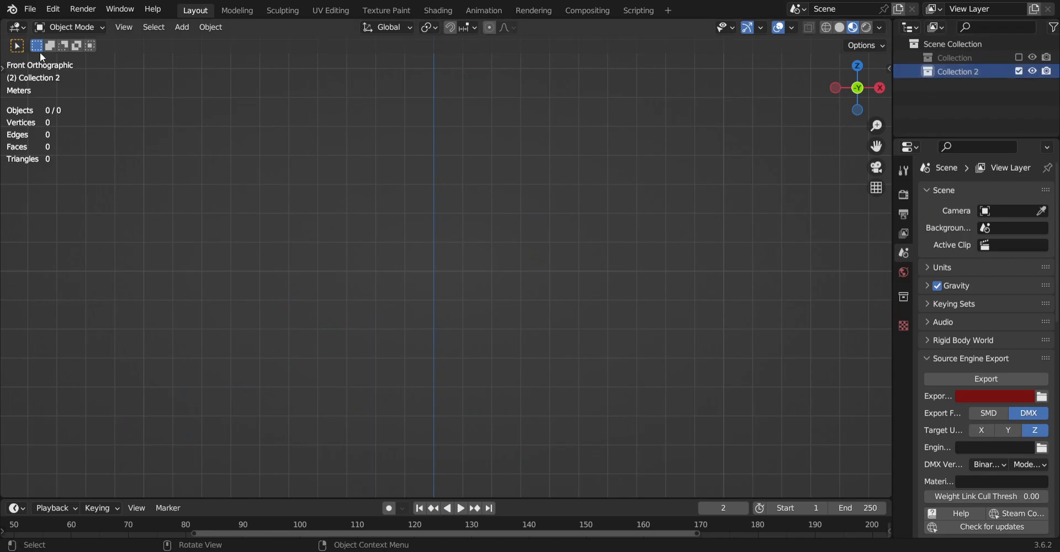
Import the exported version of the character into Collection 2 and hide its Armature.001.
{"action": "left_click", "coordinate": [30, 8]}
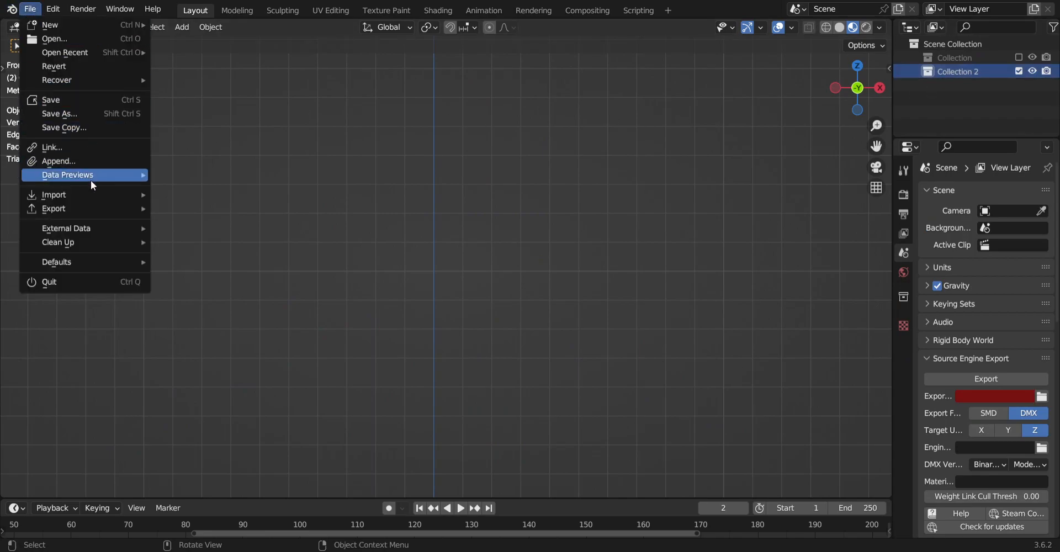
{"action": "mouse_move", "coordinate": [145, 187]}
{"action": "left_click", "coordinate": [251, 339]}
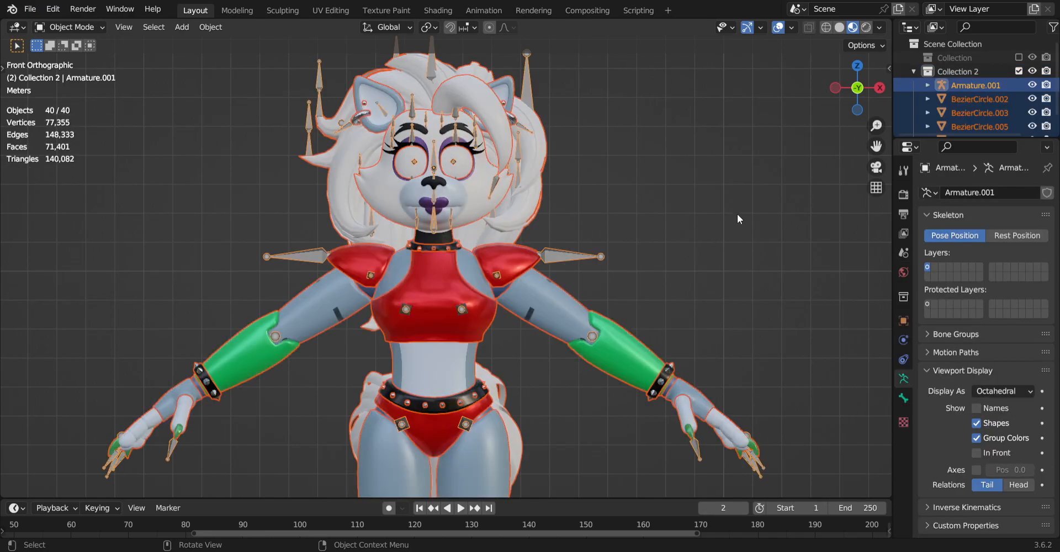
{"action": "left_click", "coordinate": [738, 213]}
{"action": "left_click", "coordinate": [1033, 85]}
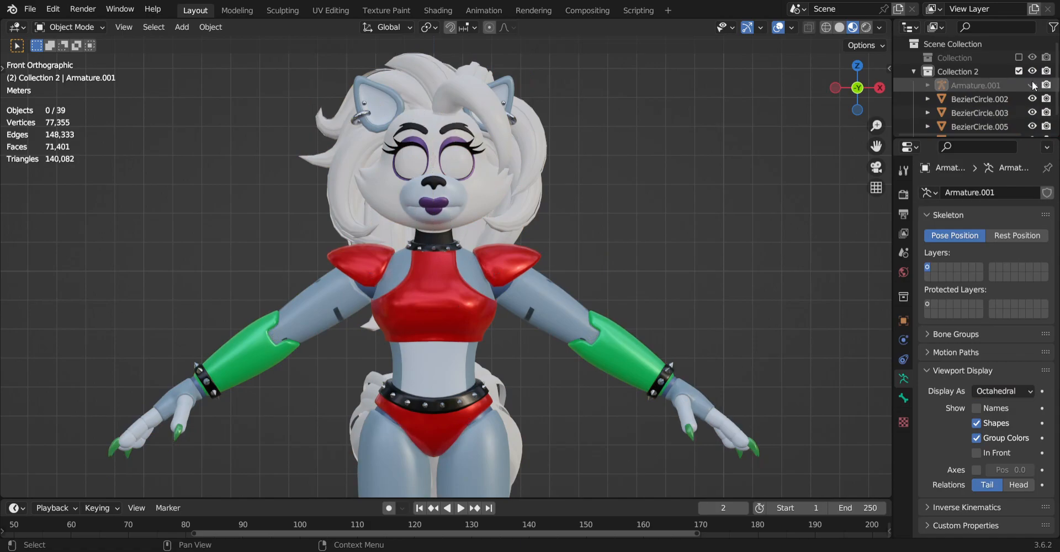
Hide Collection 2 after viewing the imported model, and enable Collection in the view layer again.
{"action": "left_click_drag", "start_coordinate": [833, 111], "coordinate": [798, 125]}
{"action": "scroll", "coordinate": [833, 135], "scroll_direction": "up", "scroll_amount": 2}
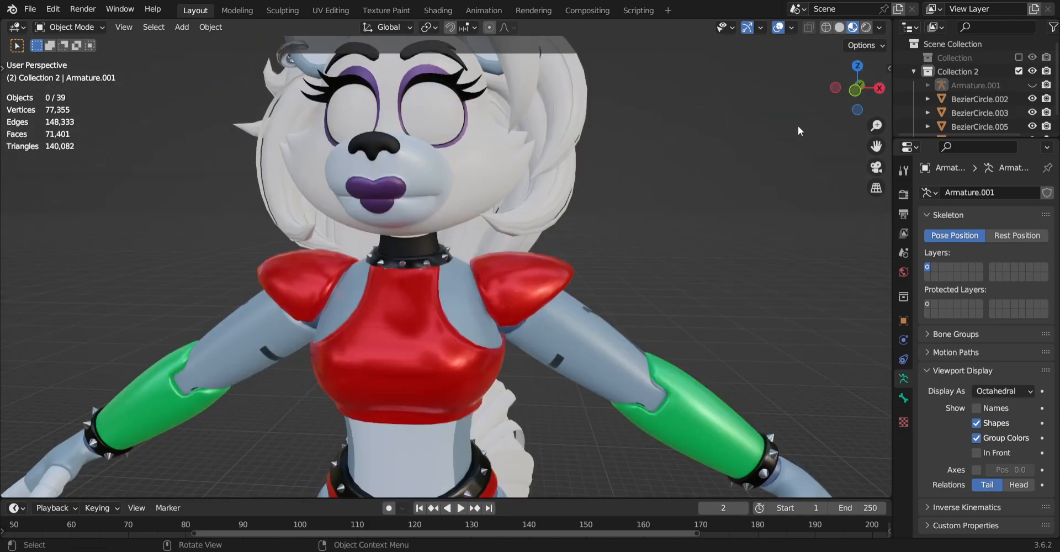
{"action": "key", "text": "KP_1"}
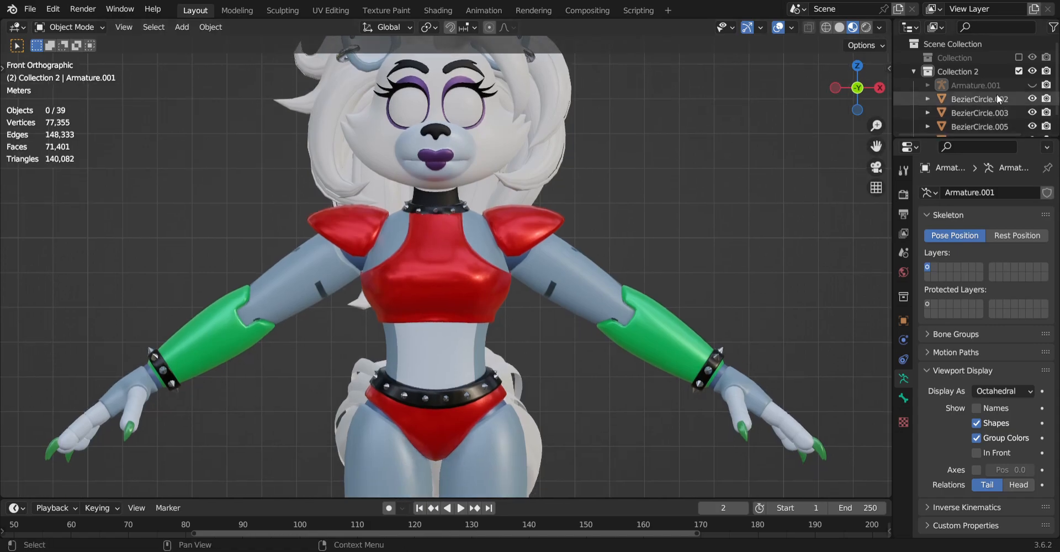
{"action": "left_click", "coordinate": [1032, 71]}
{"action": "left_click", "coordinate": [912, 70]}
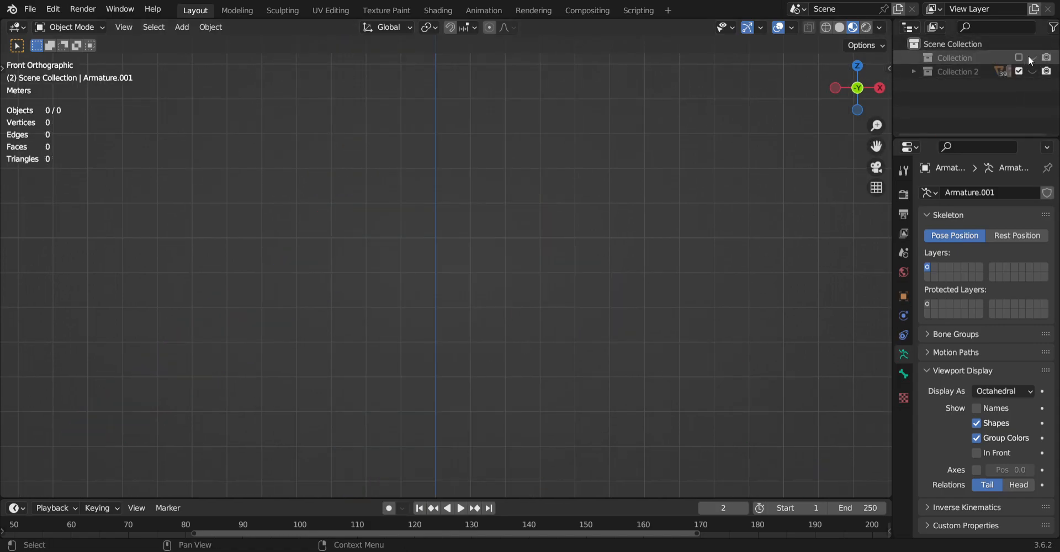
{"action": "left_click", "coordinate": [1019, 57]}
{"action": "left_click", "coordinate": [914, 58]}
Select the original character's chest piece, Cube.005, in the outliner.
{"action": "scroll", "coordinate": [972, 78], "scroll_direction": "down", "scroll_amount": 3}
{"action": "left_click", "coordinate": [989, 67]}
{"action": "scroll", "coordinate": [989, 74], "scroll_direction": "down", "scroll_amount": 3}
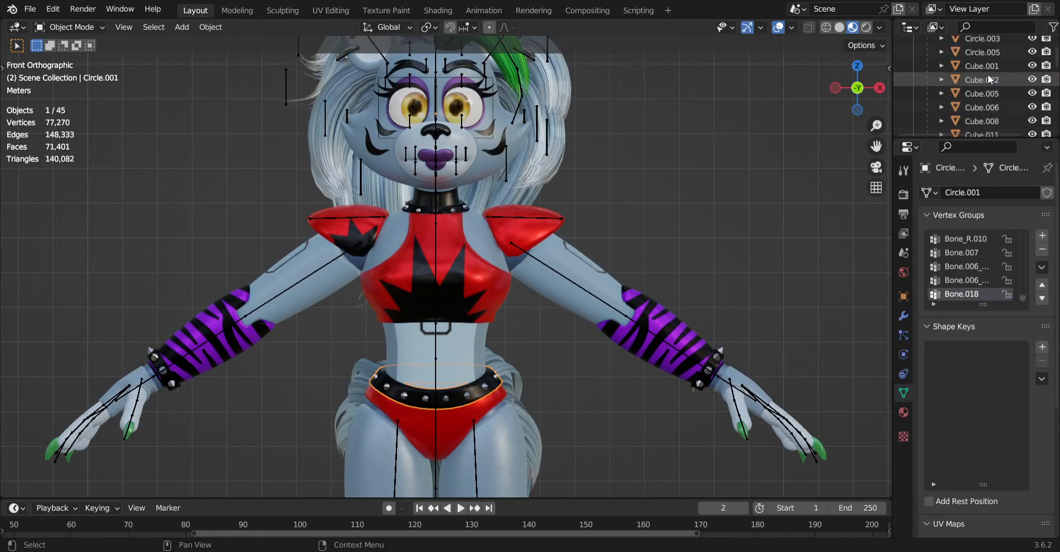
{"action": "left_click", "coordinate": [987, 79]}
{"action": "left_click", "coordinate": [989, 94]}
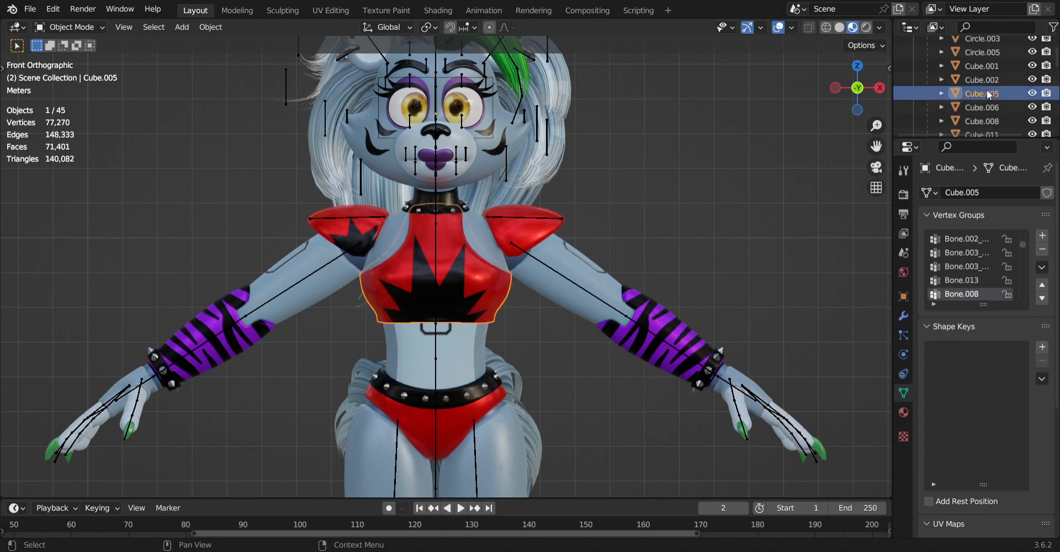
{"action": "scroll", "coordinate": [482, 294], "scroll_direction": "up", "scroll_amount": 5}
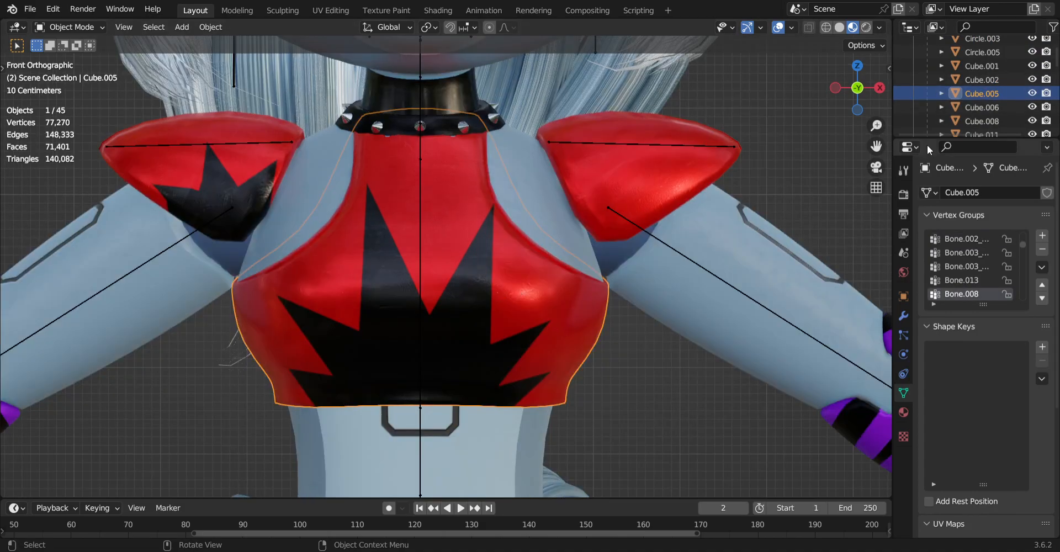
Examine the chest material's base colour Mix and the image texture driving its factor.
{"action": "left_click", "coordinate": [903, 412]}
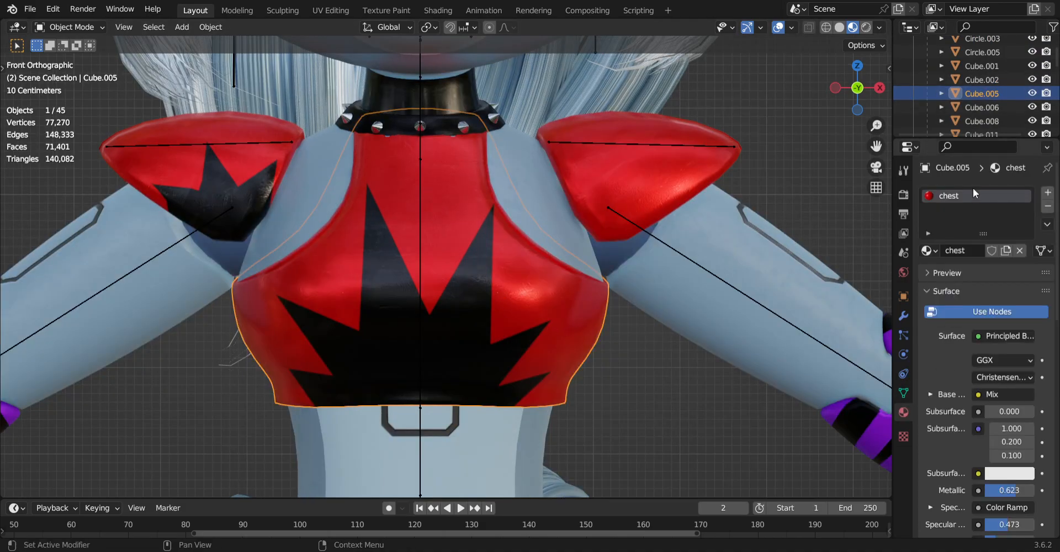
{"action": "left_click", "coordinate": [931, 394]}
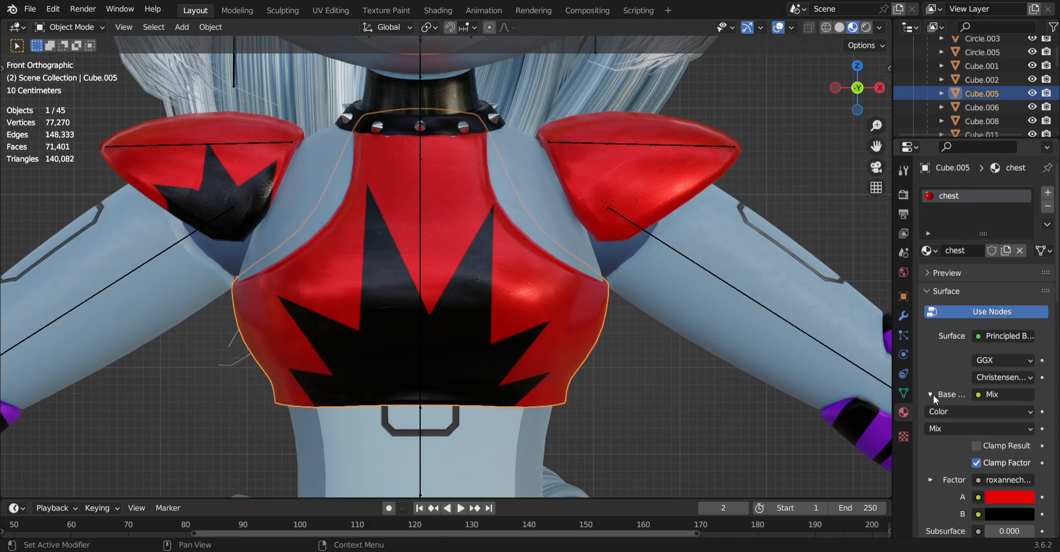
{"action": "scroll", "coordinate": [978, 342], "scroll_direction": "down", "scroll_amount": 4}
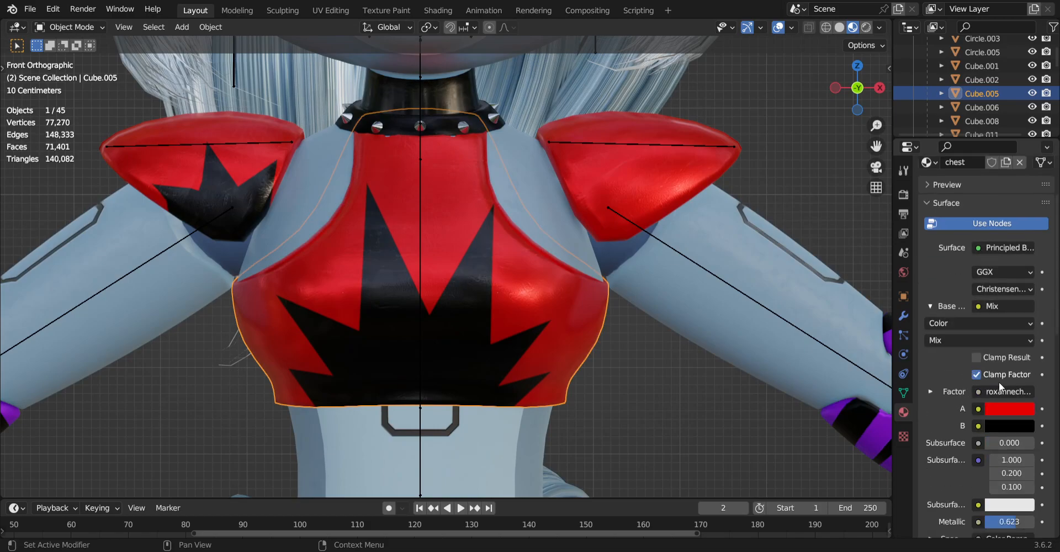
{"action": "left_click", "coordinate": [931, 393]}
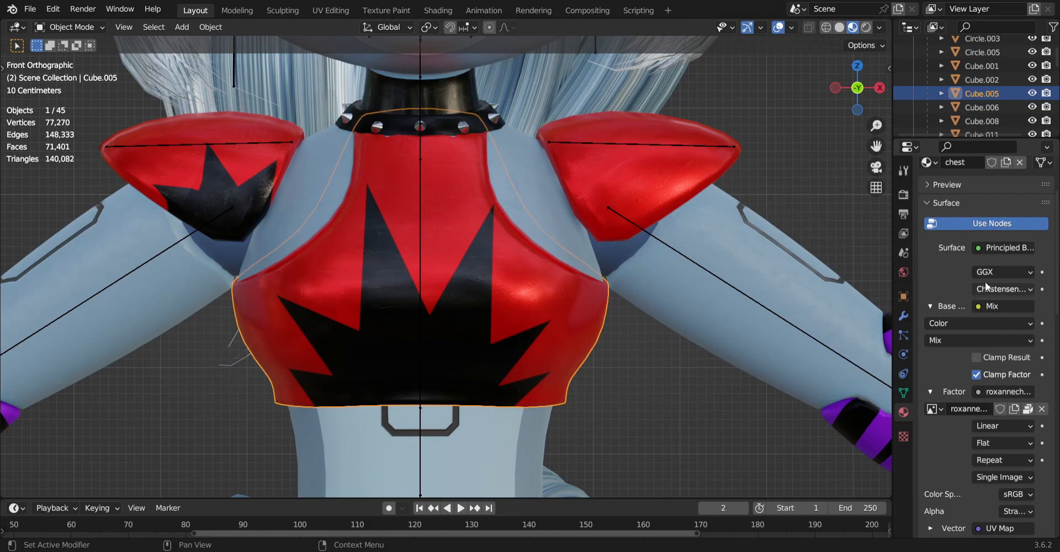
{"action": "scroll", "coordinate": [953, 375], "scroll_direction": "down", "scroll_amount": 4}
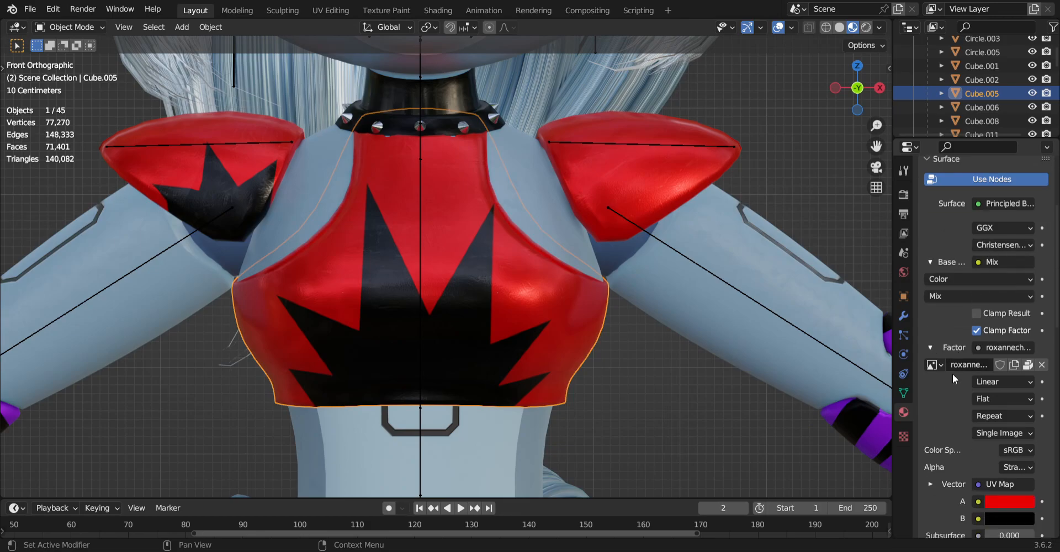
{"action": "scroll", "coordinate": [960, 374], "scroll_direction": "up", "scroll_amount": 3}
{"action": "scroll", "coordinate": [703, 367], "scroll_direction": "down", "scroll_amount": 3}
{"action": "scroll", "coordinate": [651, 390], "scroll_direction": "up", "scroll_amount": 1}
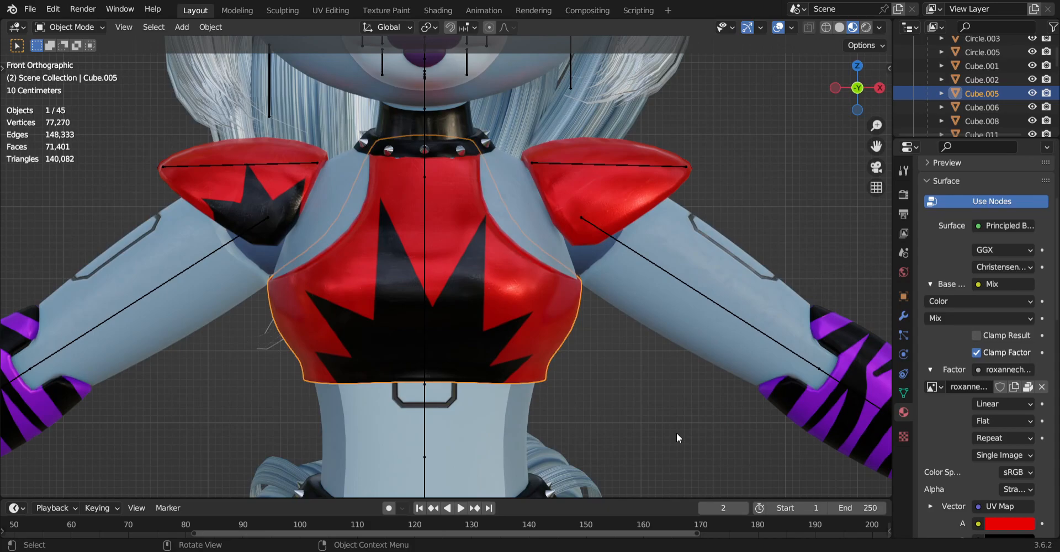
{"action": "scroll", "coordinate": [692, 353], "scroll_direction": "down", "scroll_amount": 1}
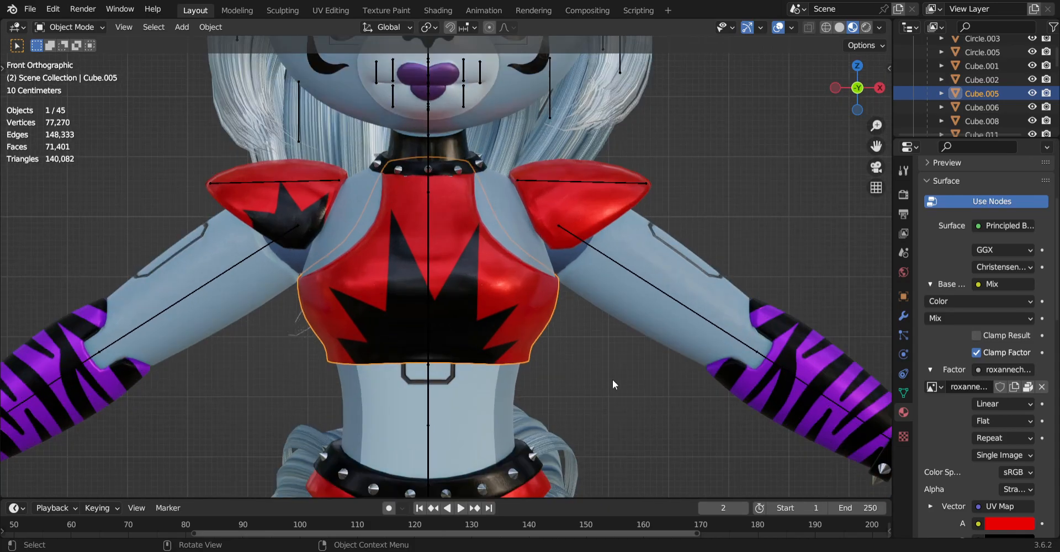
Hide the original character's Armature and collapse Collection in the outliner.
{"action": "scroll", "coordinate": [960, 114], "scroll_direction": "up", "scroll_amount": 5}
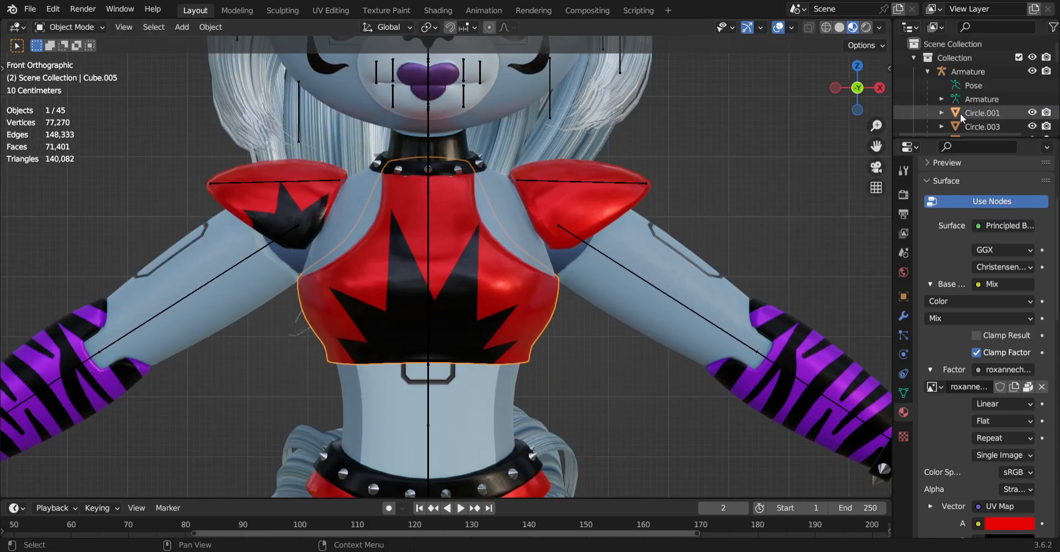
{"action": "left_click", "coordinate": [927, 71]}
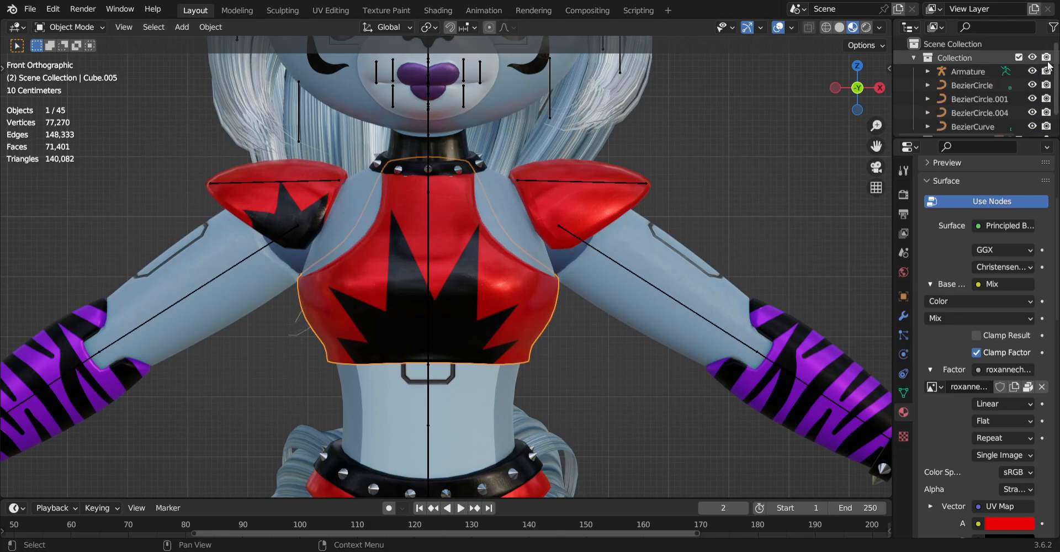
{"action": "left_click", "coordinate": [1031, 72]}
{"action": "left_click", "coordinate": [915, 58]}
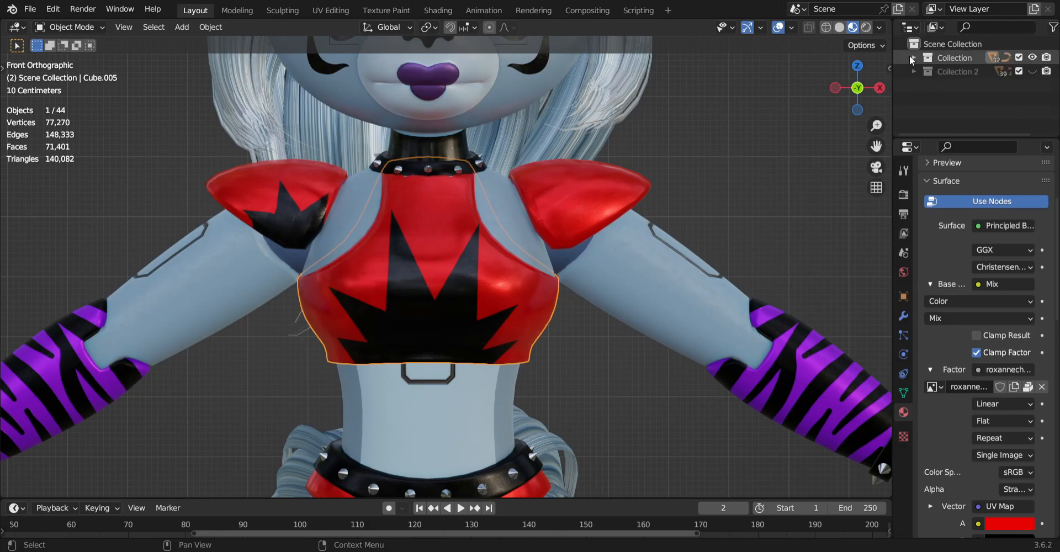
Open the selected chest piece in the UV Editing workspace.
{"action": "scroll", "coordinate": [755, 204], "scroll_direction": "down", "scroll_amount": 5}
{"action": "scroll", "coordinate": [756, 200], "scroll_direction": "up", "scroll_amount": 3}
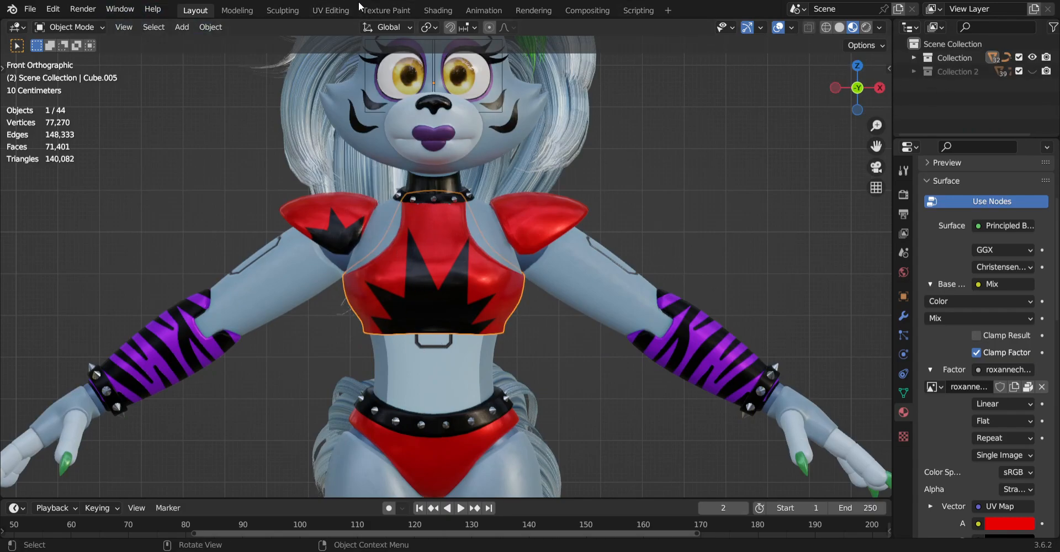
{"action": "scroll", "coordinate": [736, 232], "scroll_direction": "up", "scroll_amount": 3}
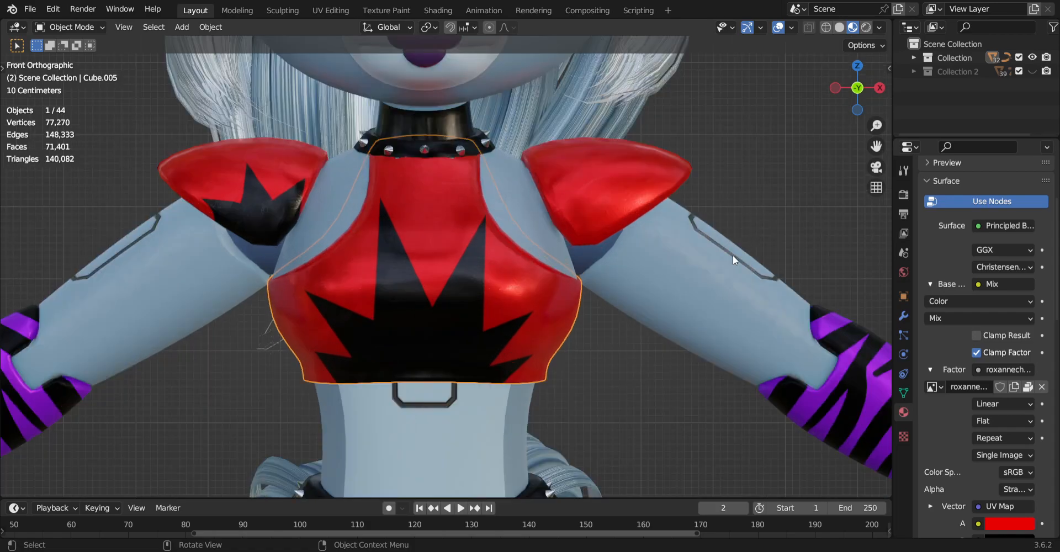
{"action": "scroll", "coordinate": [767, 206], "scroll_direction": "down", "scroll_amount": 2}
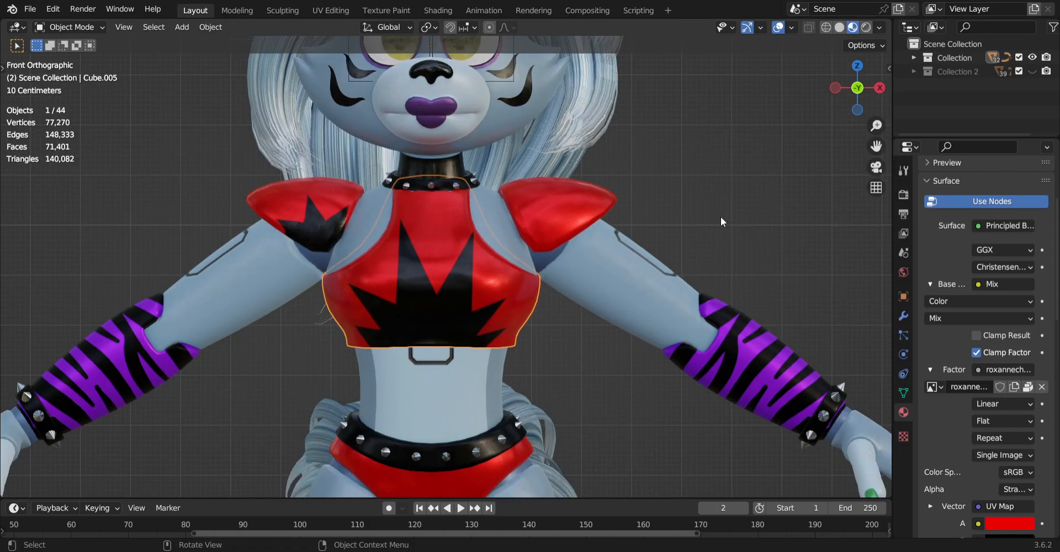
{"action": "left_click", "coordinate": [339, 15]}
{"action": "scroll", "coordinate": [765, 149], "scroll_direction": "down", "scroll_amount": 5}
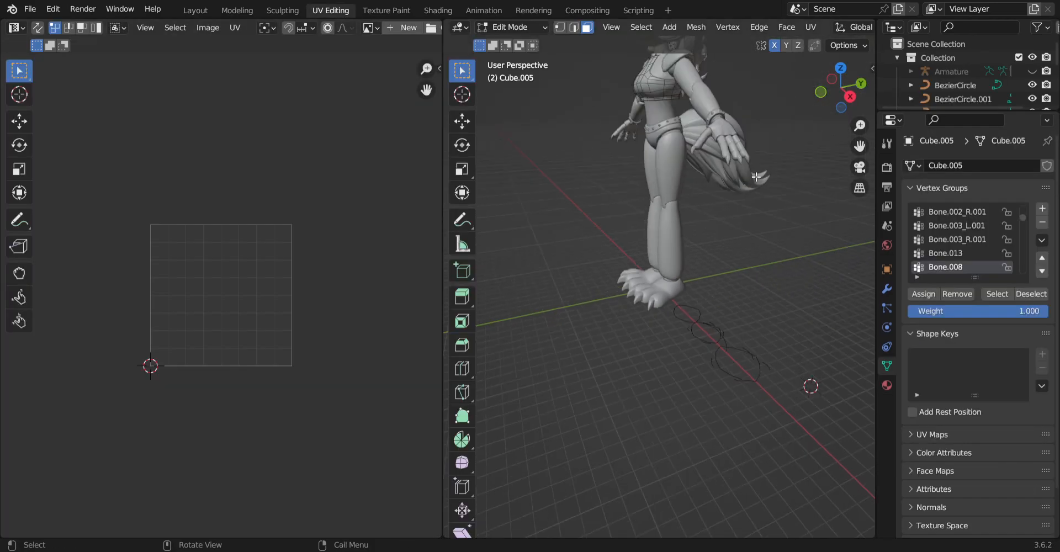
Select all faces of the chest piece and fit its whole UV layout in the UV editor.
{"action": "left_click_drag", "start_coordinate": [850, 104], "coordinate": [872, 104]}
{"action": "scroll", "coordinate": [829, 163], "scroll_direction": "down", "scroll_amount": 2}
{"action": "key", "text": "KP_1"}
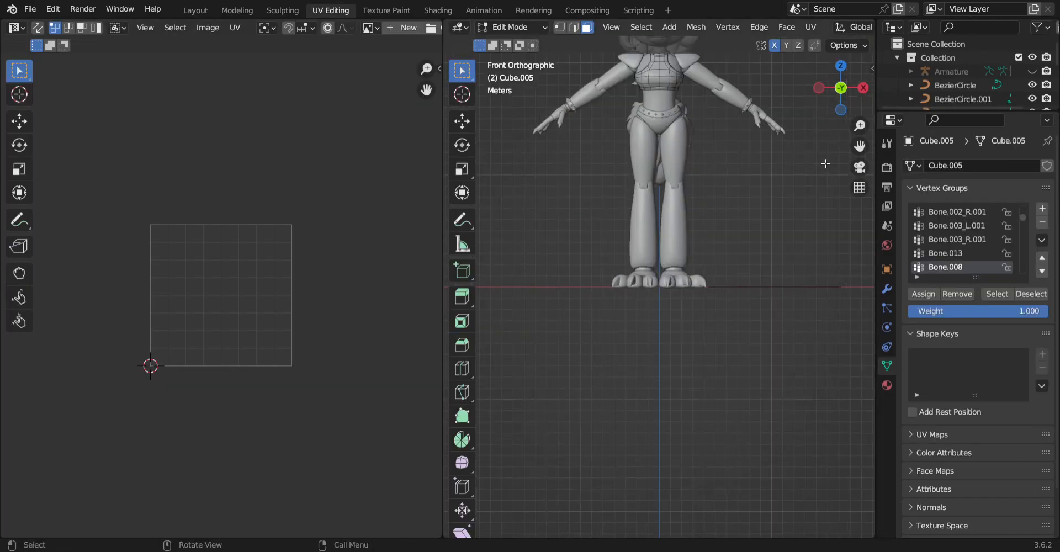
{"action": "scroll", "coordinate": [829, 160], "scroll_direction": "up", "scroll_amount": 4}
{"action": "mouse_move", "coordinate": [860, 146]}
{"action": "left_mouse_down"}
{"action": "mouse_move", "coordinate": [878, 492]}
{"action": "mouse_move", "coordinate": [853, 137]}
{"action": "left_mouse_up"}
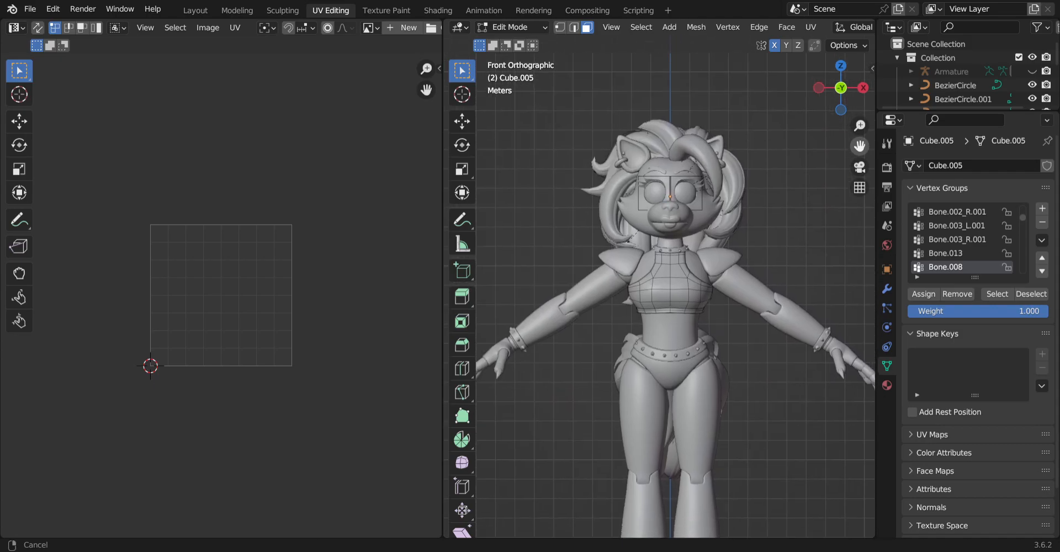
{"action": "scroll", "coordinate": [825, 167], "scroll_direction": "up", "scroll_amount": 3}
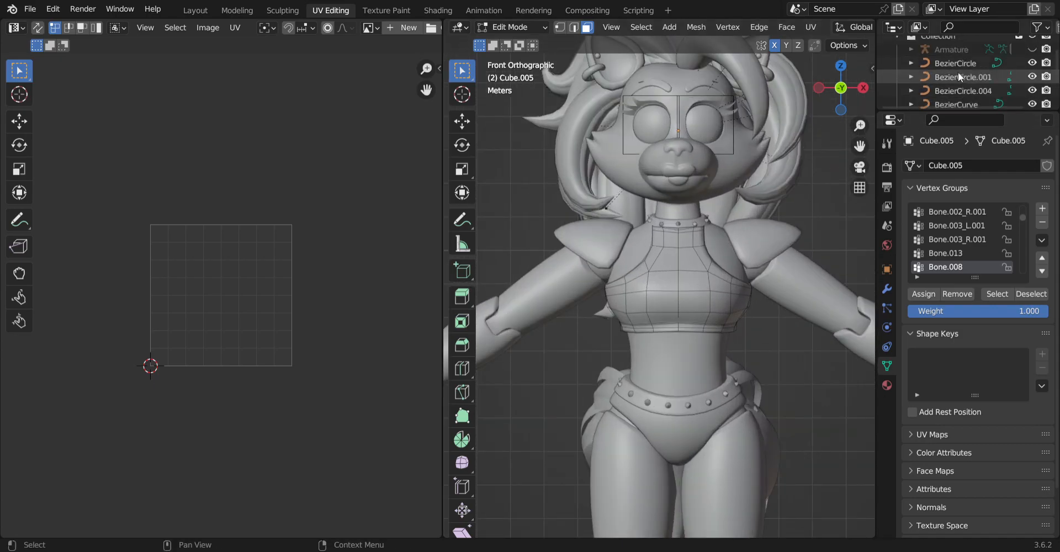
{"action": "left_click", "coordinate": [911, 70]}
{"action": "scroll", "coordinate": [958, 72], "scroll_direction": "down", "scroll_amount": 5}
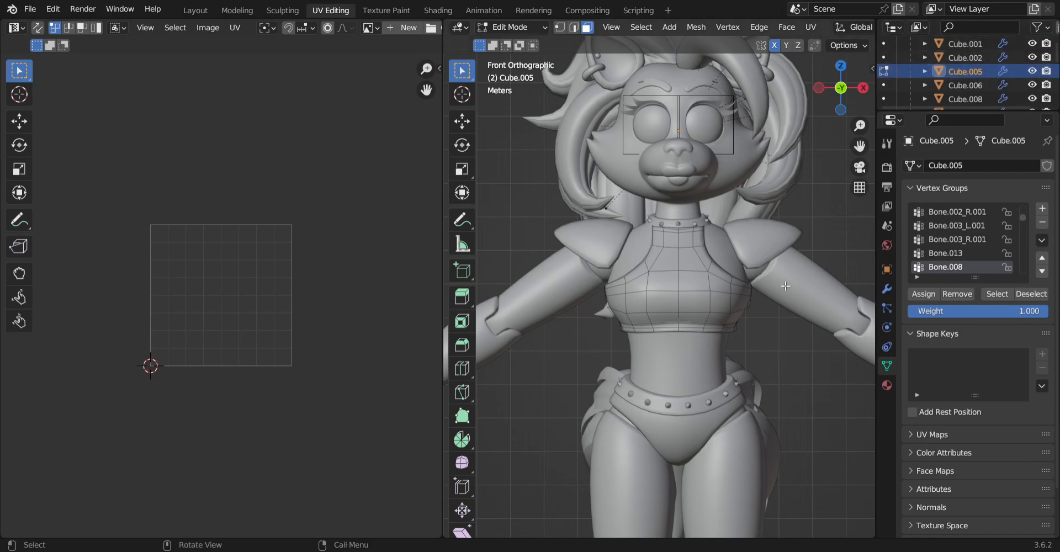
{"action": "key", "text": "a"}
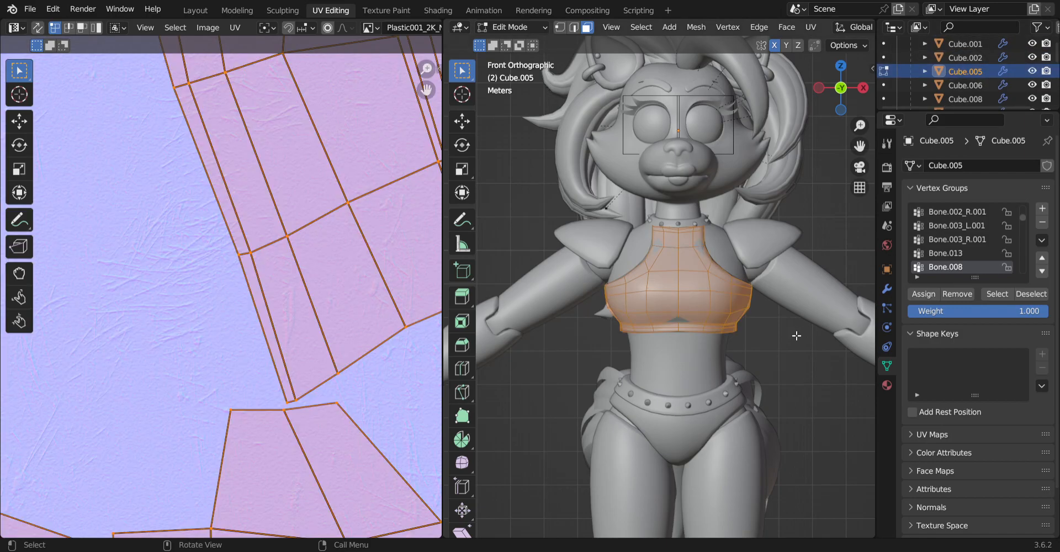
{"action": "key", "text": "Home"}
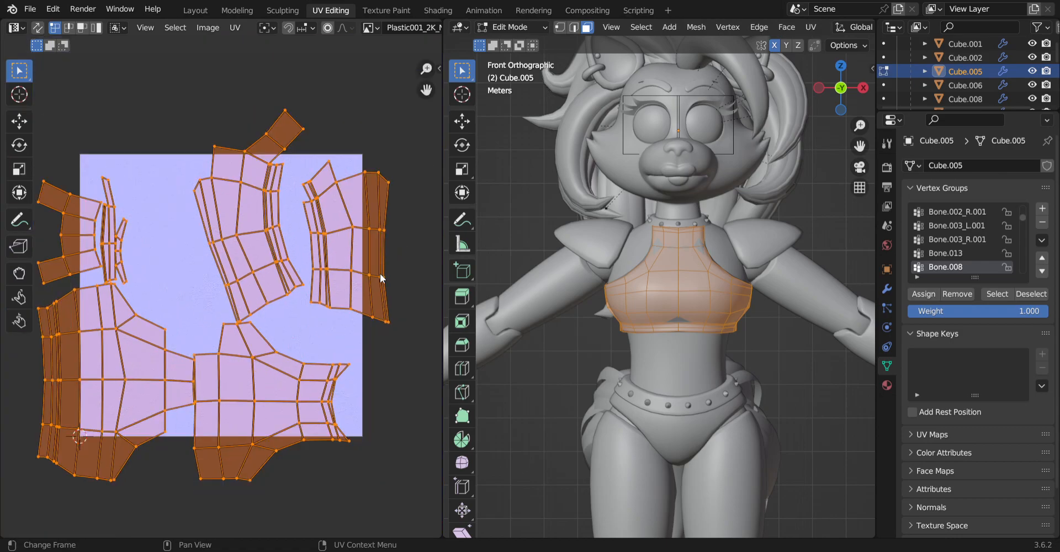
{"action": "scroll", "coordinate": [380, 274], "scroll_direction": "up", "scroll_amount": 1}
{"action": "scroll", "coordinate": [380, 274], "scroll_direction": "down", "scroll_amount": 2}
{"action": "scroll", "coordinate": [381, 275], "scroll_direction": "up", "scroll_amount": 2}
{"action": "scroll", "coordinate": [404, 275], "scroll_direction": "down", "scroll_amount": 1}
{"action": "left_click_drag", "start_coordinate": [425, 89], "coordinate": [450, 91]}
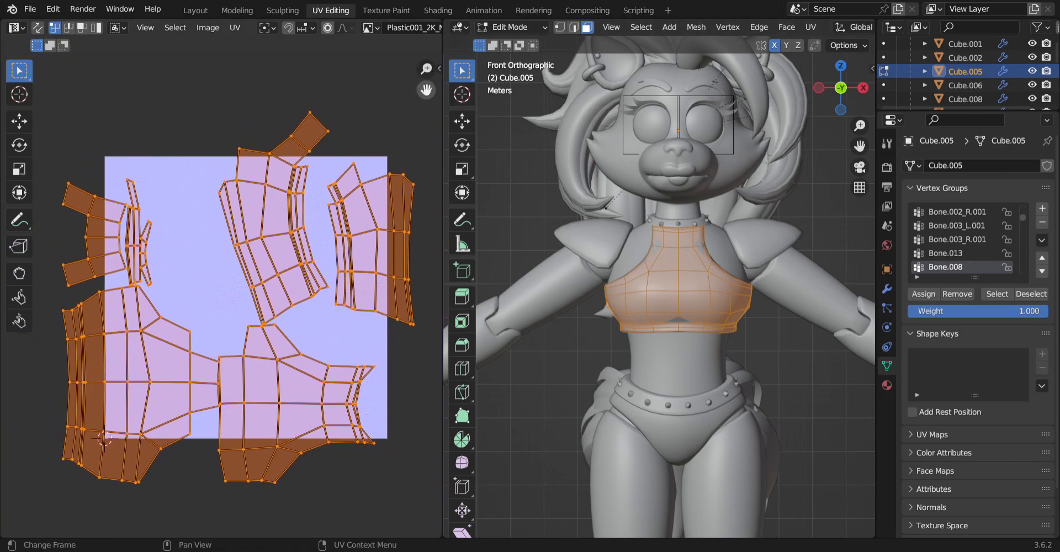
Examine the chest material's base colour Mix, factor image and shader values, including the colour texture feeding its Normal Map.
{"action": "left_click", "coordinate": [887, 386]}
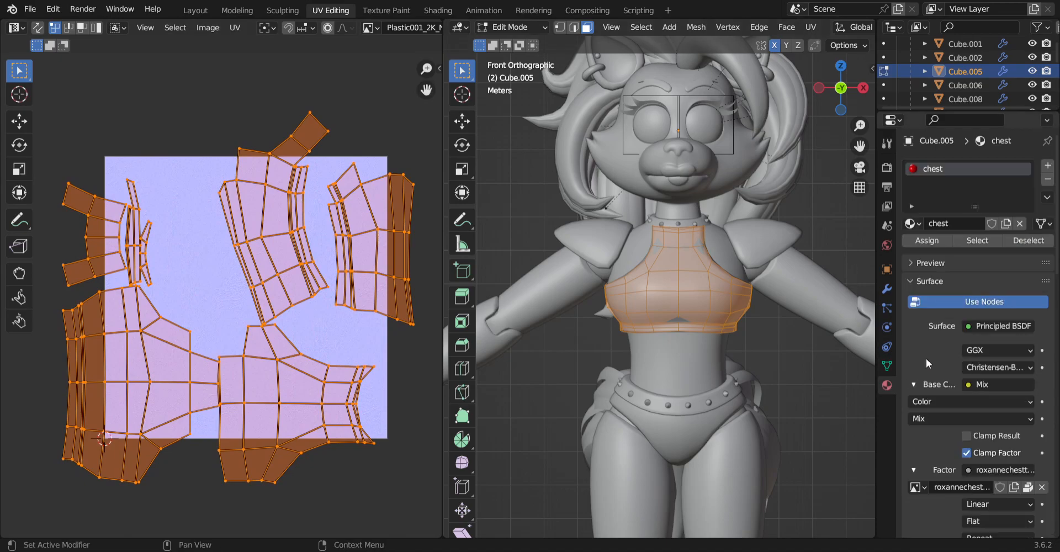
{"action": "scroll", "coordinate": [953, 327], "scroll_direction": "down", "scroll_amount": 10}
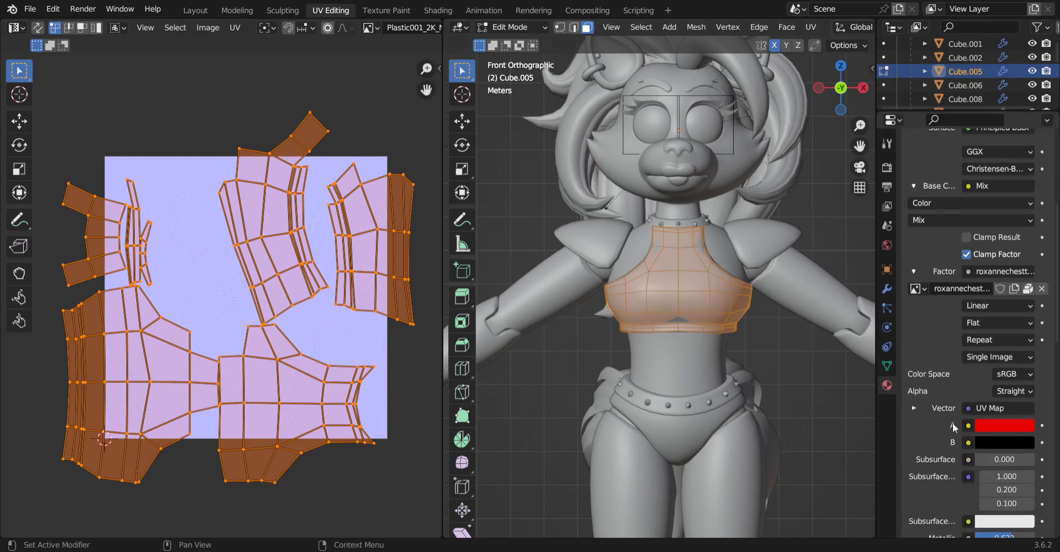
{"action": "scroll", "coordinate": [927, 283], "scroll_direction": "down", "scroll_amount": 5}
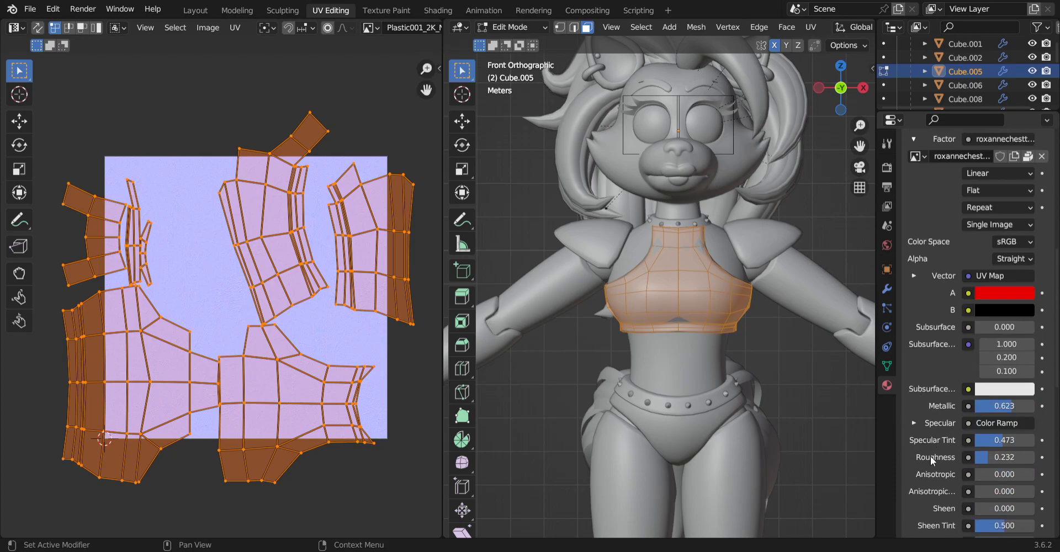
{"action": "scroll", "coordinate": [936, 418], "scroll_direction": "down", "scroll_amount": 12}
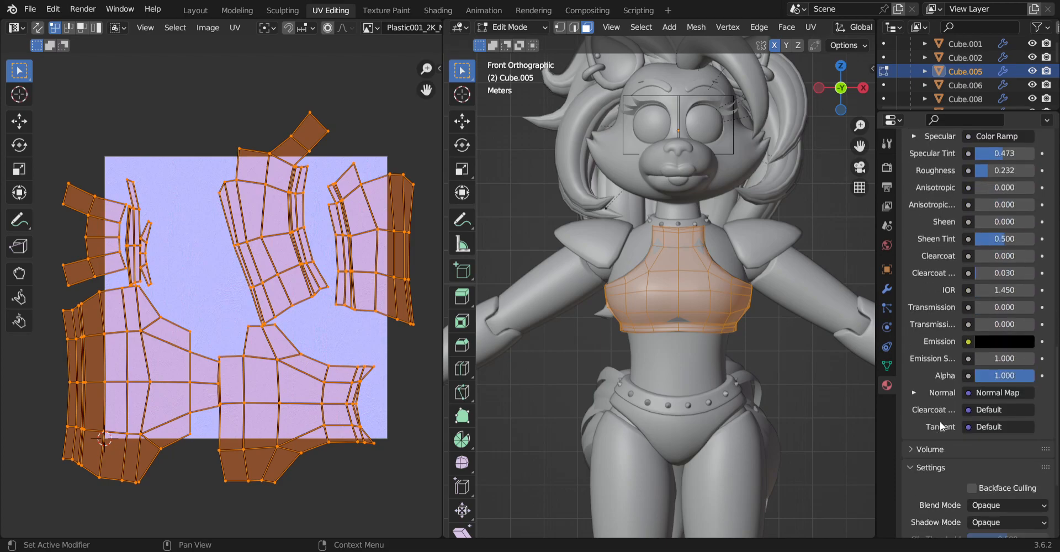
{"action": "scroll", "coordinate": [942, 426], "scroll_direction": "down", "scroll_amount": 1}
{"action": "scroll", "coordinate": [923, 382], "scroll_direction": "down", "scroll_amount": 2}
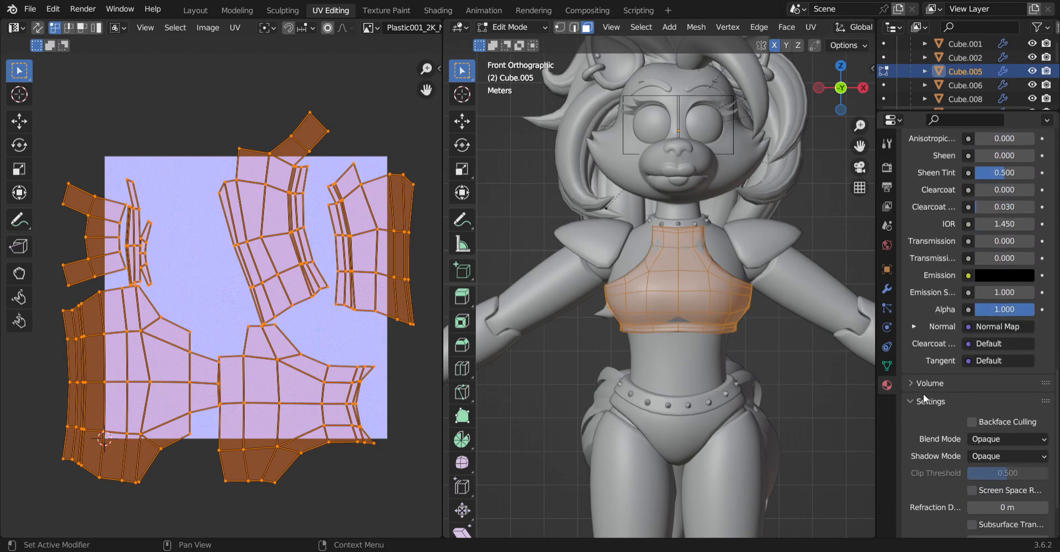
{"action": "left_click", "coordinate": [915, 326]}
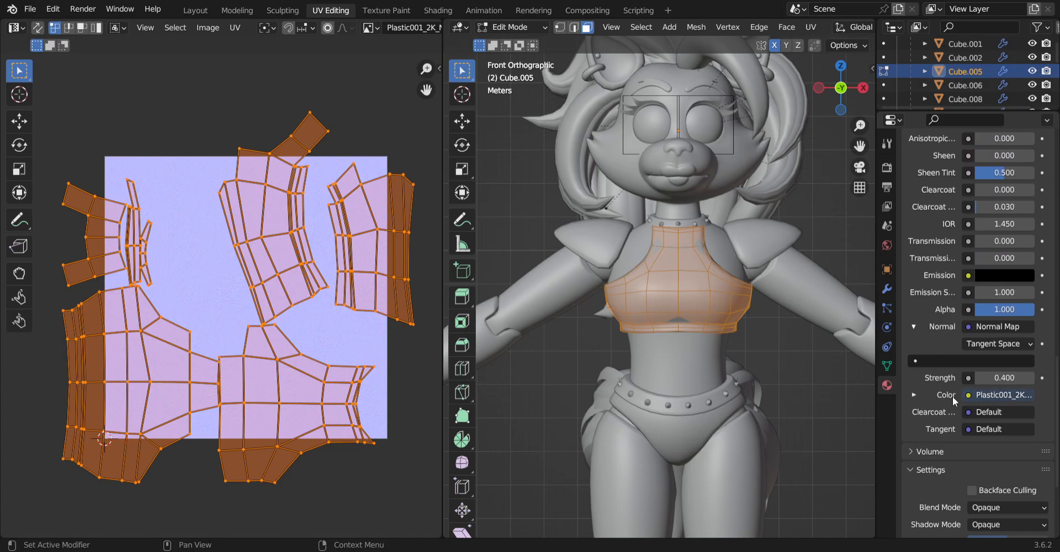
{"action": "scroll", "coordinate": [956, 396], "scroll_direction": "up", "scroll_amount": 16}
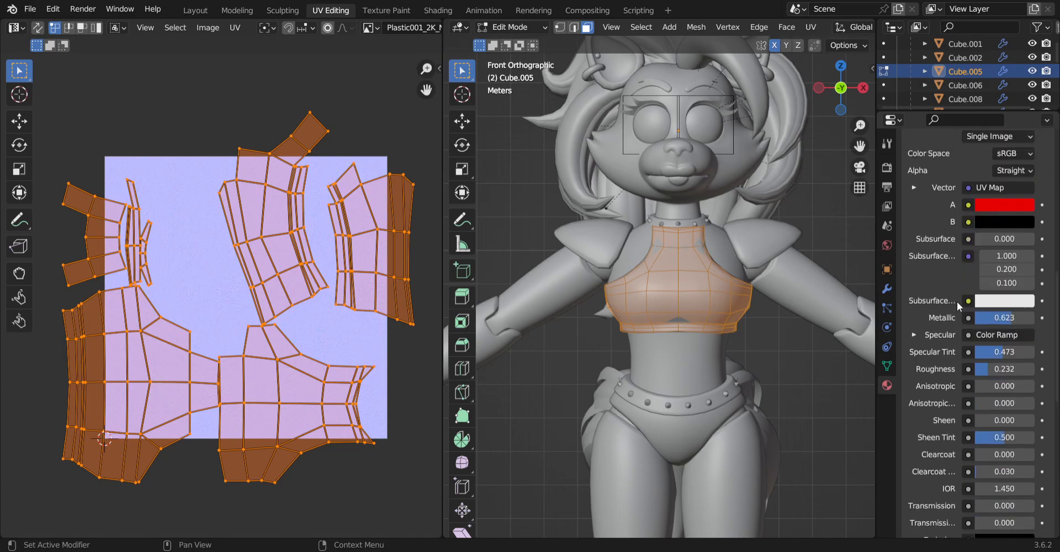
{"action": "scroll", "coordinate": [928, 257], "scroll_direction": "up", "scroll_amount": 3}
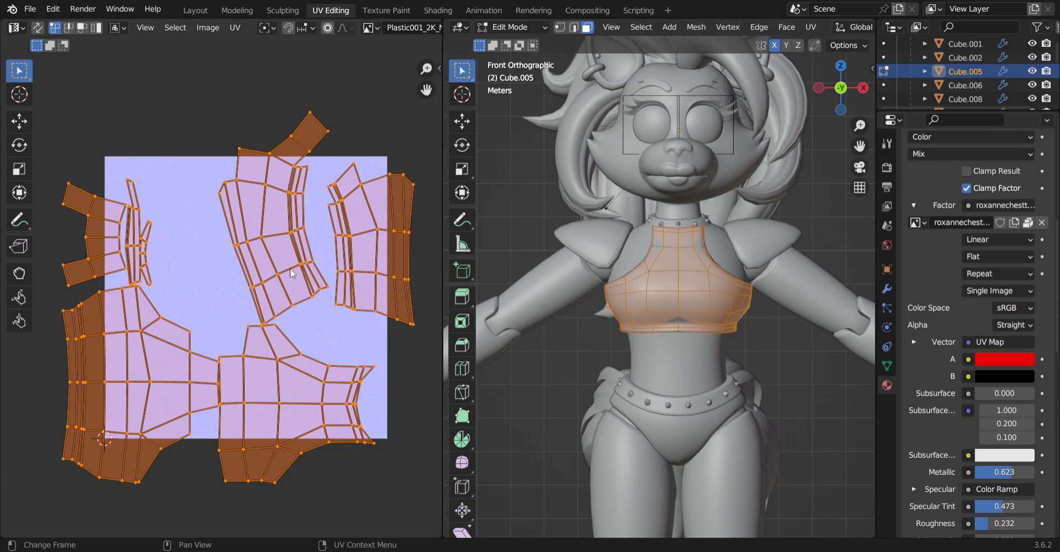
{"action": "scroll", "coordinate": [264, 239], "scroll_direction": "up", "scroll_amount": 2}
{"action": "scroll", "coordinate": [276, 240], "scroll_direction": "down", "scroll_amount": 2}
{"action": "left_click", "coordinate": [369, 27]}
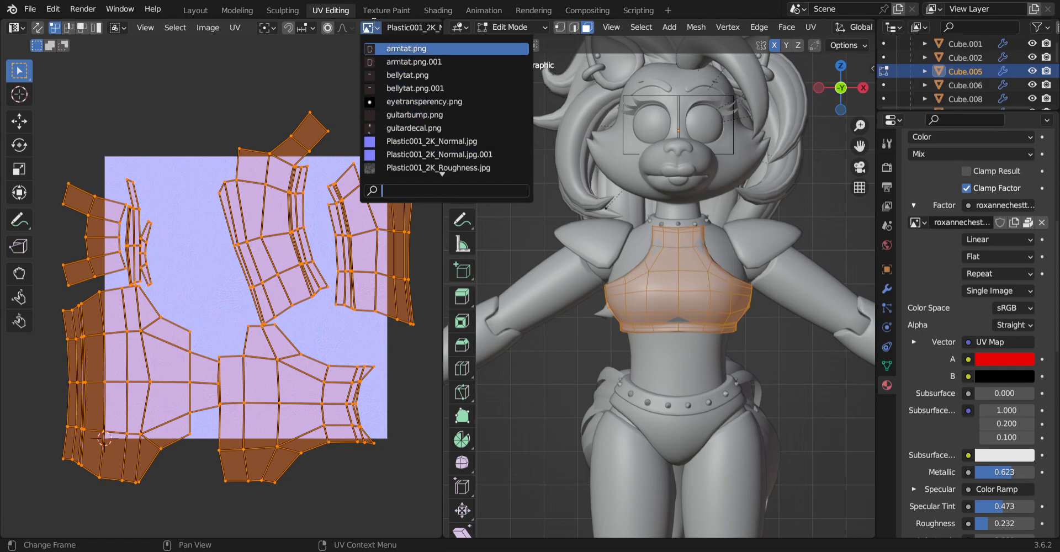
{"action": "scroll", "coordinate": [923, 334], "scroll_direction": "up", "scroll_amount": 4}
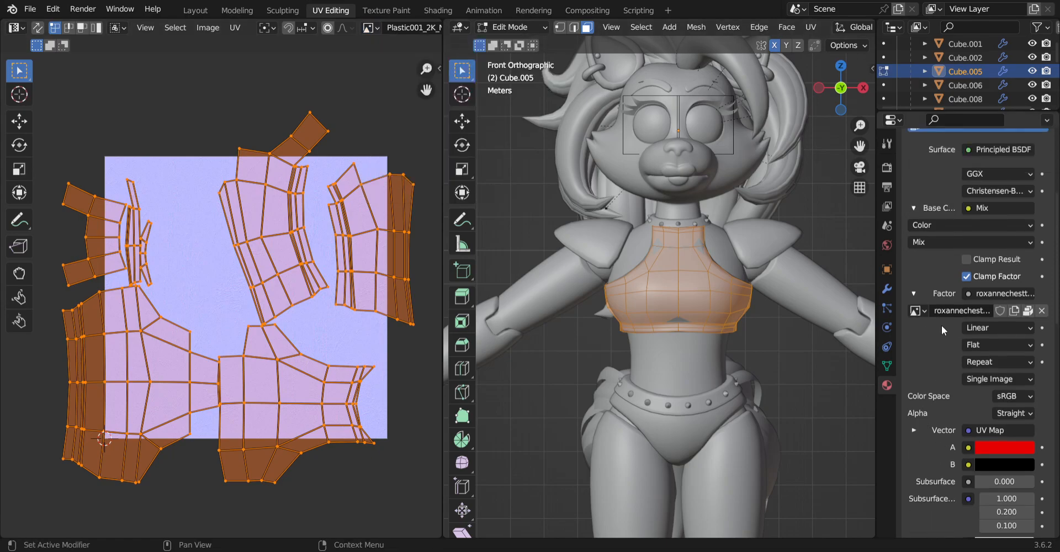
Try to scale down the chest piece's whole UV layout.
{"action": "left_click", "coordinate": [26, 168]}
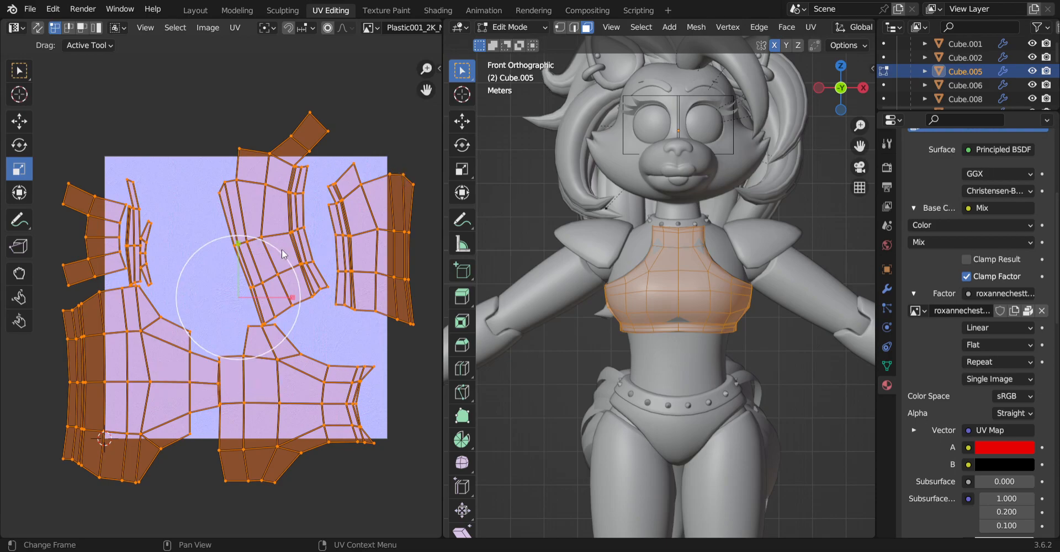
{"action": "left_click_drag", "start_coordinate": [281, 252], "coordinate": [265, 264]}
{"action": "key", "text": "ctrl+z"}
{"action": "left_click", "coordinate": [18, 68]}
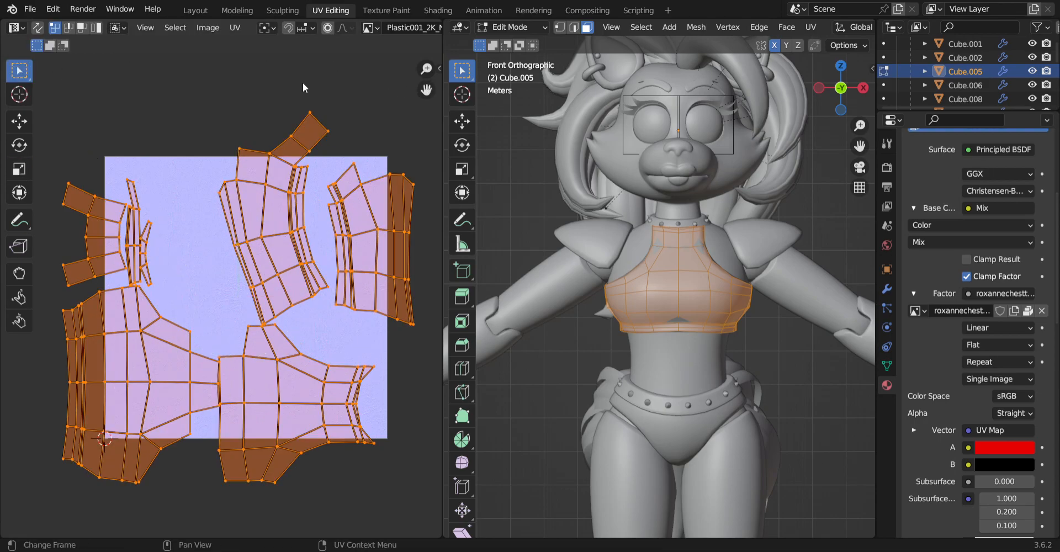
Display the roxannechesttat.png image behind the chest piece's UV layout.
{"action": "left_click", "coordinate": [310, 113]}
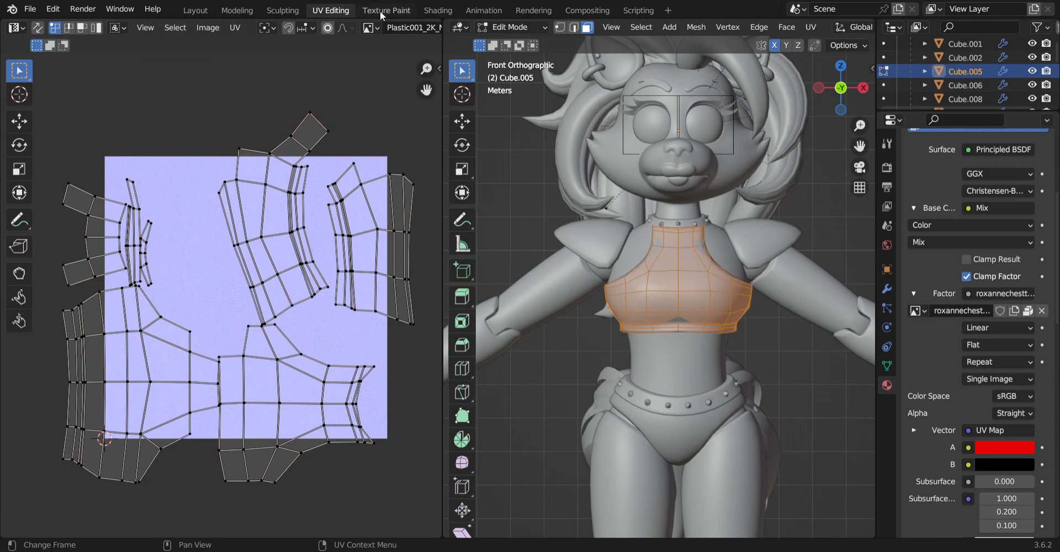
{"action": "left_click", "coordinate": [377, 28]}
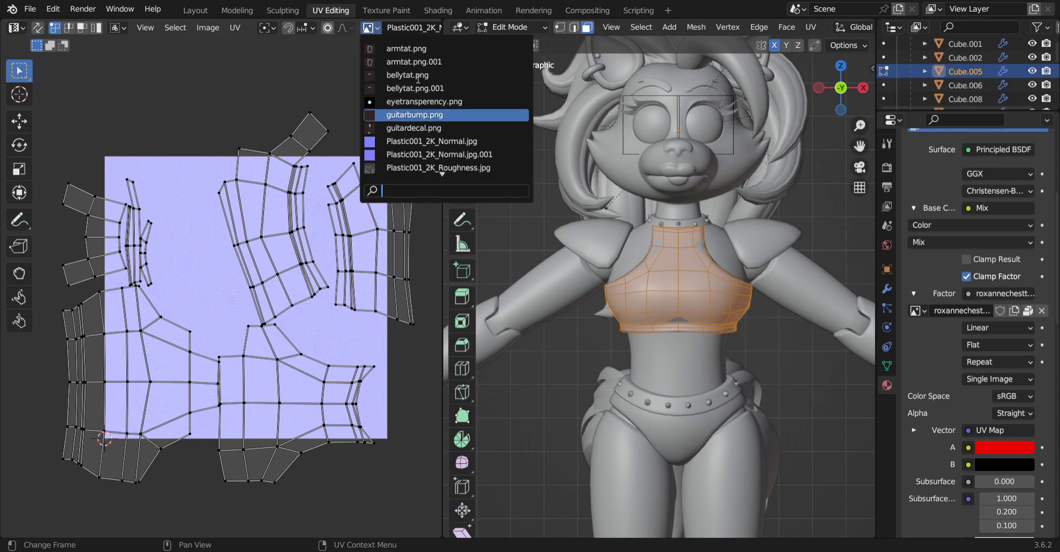
{"action": "scroll", "coordinate": [418, 79], "scroll_direction": "down", "scroll_amount": 12}
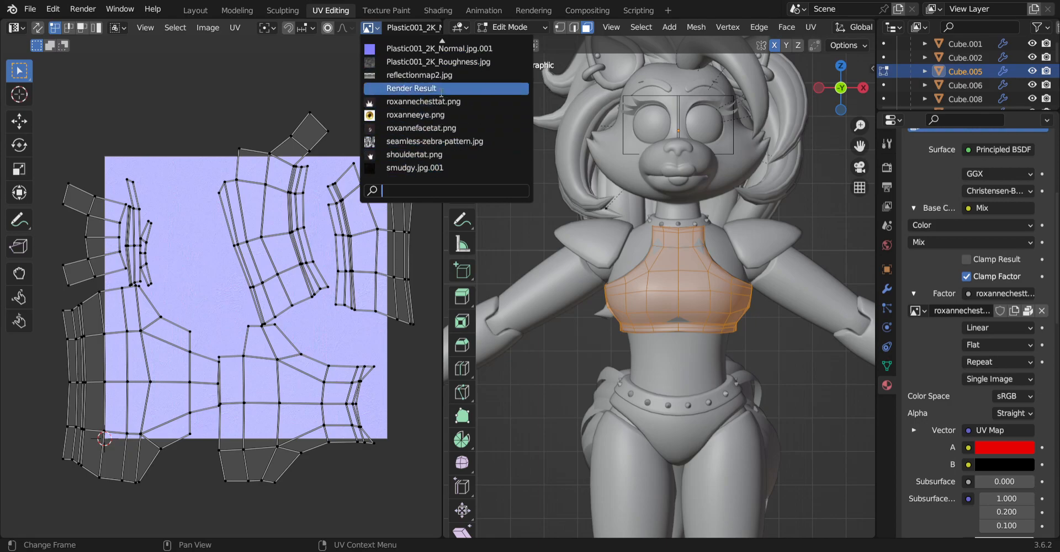
{"action": "left_click", "coordinate": [431, 101]}
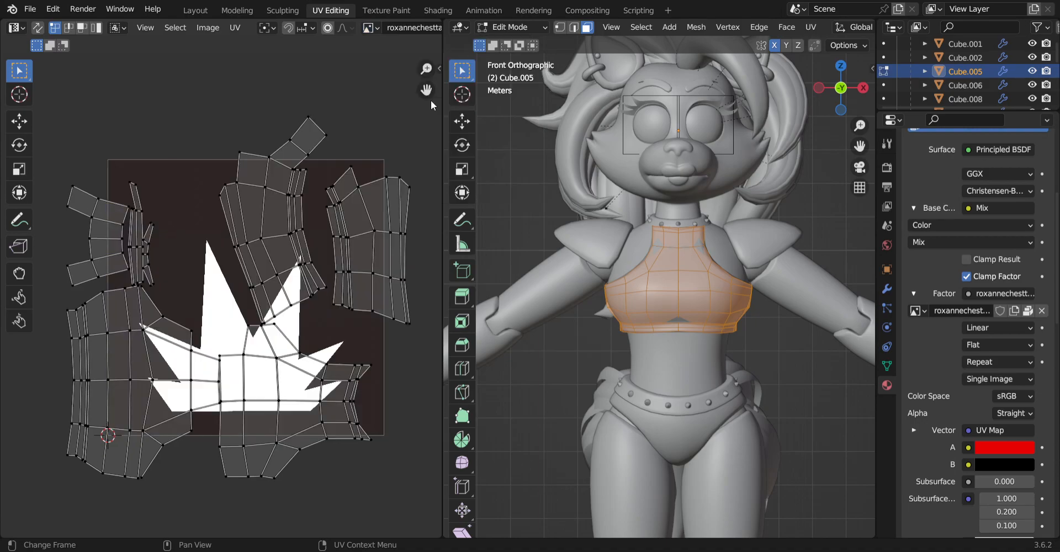
{"action": "scroll", "coordinate": [269, 326], "scroll_direction": "up", "scroll_amount": 1}
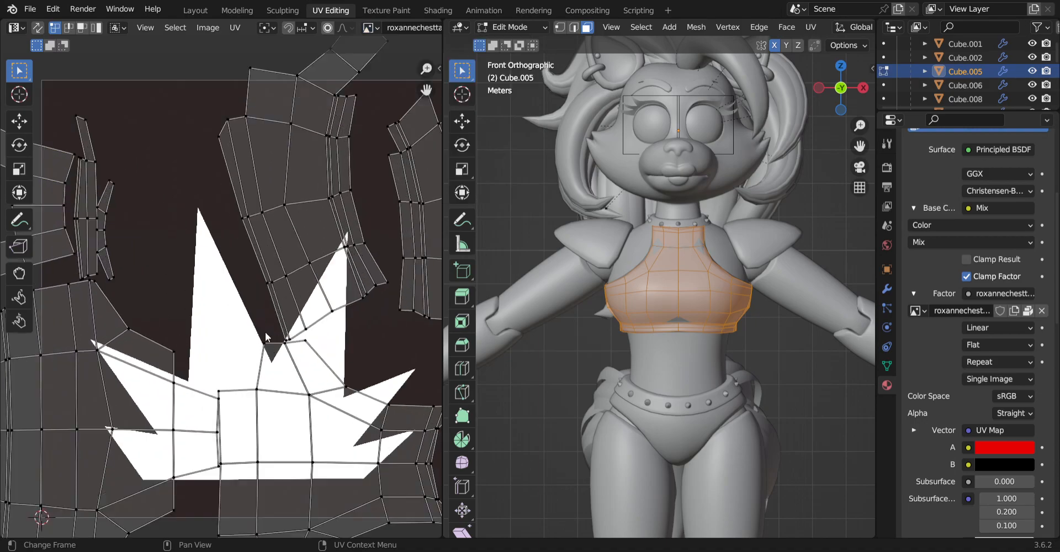
{"action": "scroll", "coordinate": [269, 318], "scroll_direction": "down", "scroll_amount": 1}
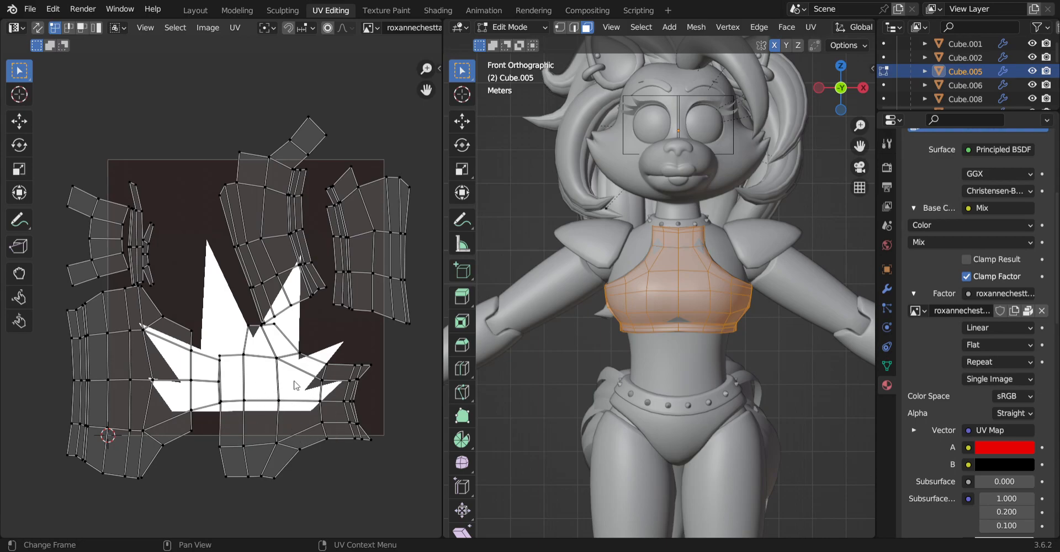
Rotate the whole UV layout about a quarter turn counterclockwise and move it so an upper-body island overlaps the white spikes.
{"action": "left_click", "coordinate": [20, 145]}
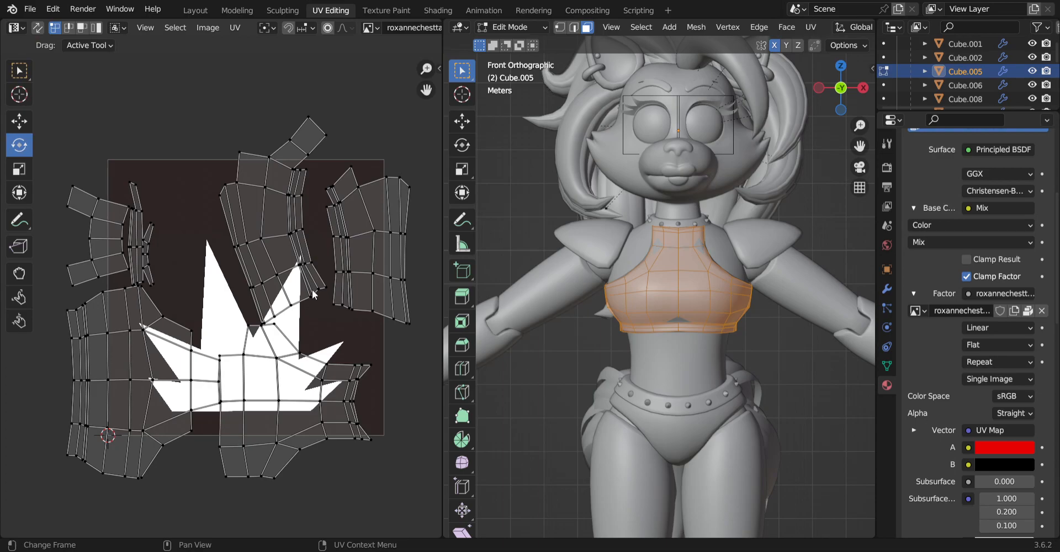
{"action": "key", "text": "a"}
{"action": "left_click_drag", "start_coordinate": [292, 316], "coordinate": [273, 201]}
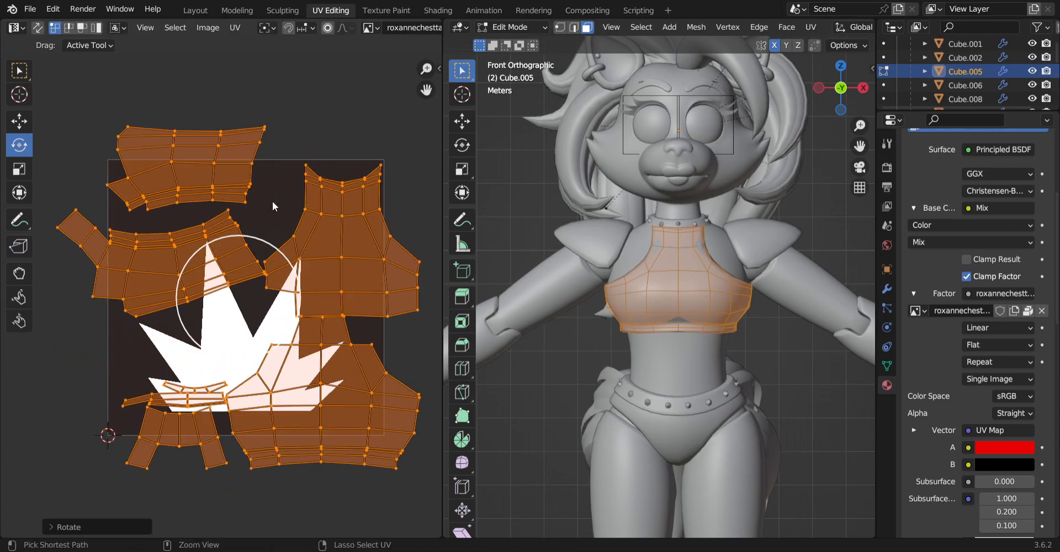
{"action": "left_click", "coordinate": [24, 122]}
{"action": "mouse_move", "coordinate": [297, 302]}
{"action": "left_mouse_down"}
{"action": "mouse_move", "coordinate": [194, 300]}
{"action": "mouse_move", "coordinate": [297, 303]}
{"action": "left_mouse_up"}
{"action": "left_click_drag", "start_coordinate": [246, 250], "coordinate": [202, 354]}
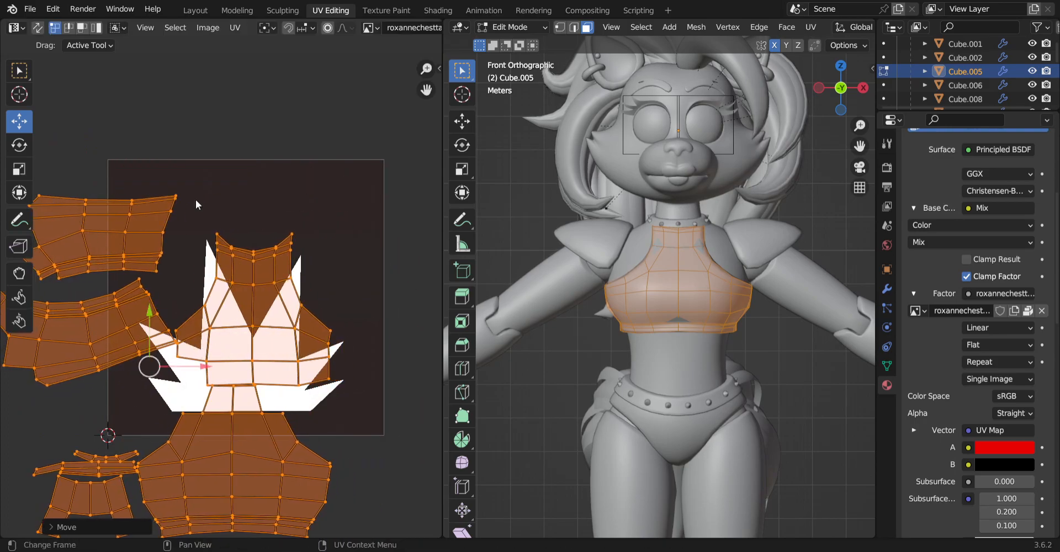
Scale the whole UV layout down to about half and move it inside the image bounds over the white spikes.
{"action": "scroll", "coordinate": [298, 217], "scroll_direction": "down", "scroll_amount": 2}
{"action": "left_click_drag", "start_coordinate": [426, 90], "coordinate": [439, 69]}
{"action": "scroll", "coordinate": [223, 295], "scroll_direction": "up", "scroll_amount": 2}
{"action": "scroll", "coordinate": [224, 298], "scroll_direction": "down", "scroll_amount": 1}
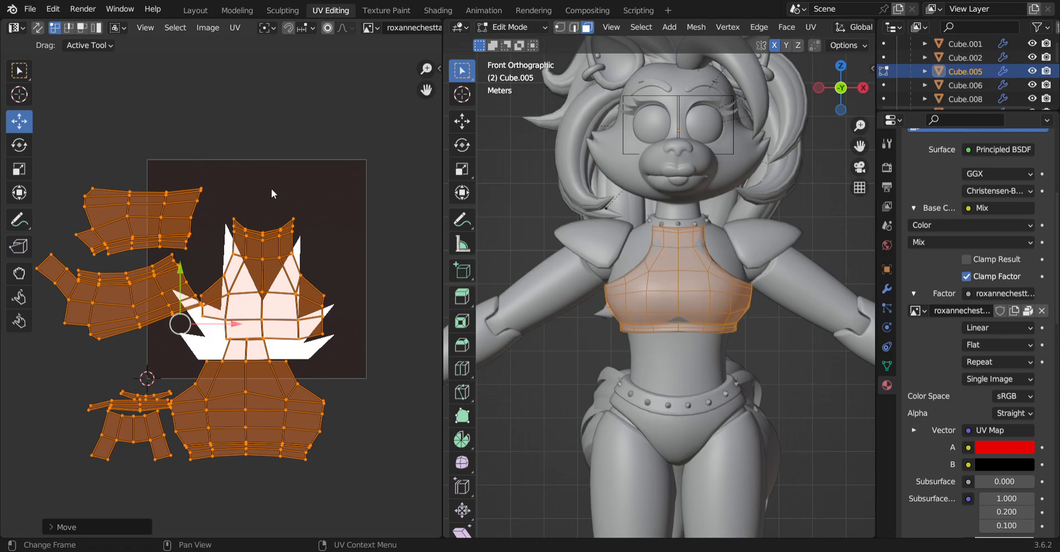
{"action": "left_click", "coordinate": [19, 169]}
{"action": "left_click_drag", "start_coordinate": [228, 295], "coordinate": [209, 304]}
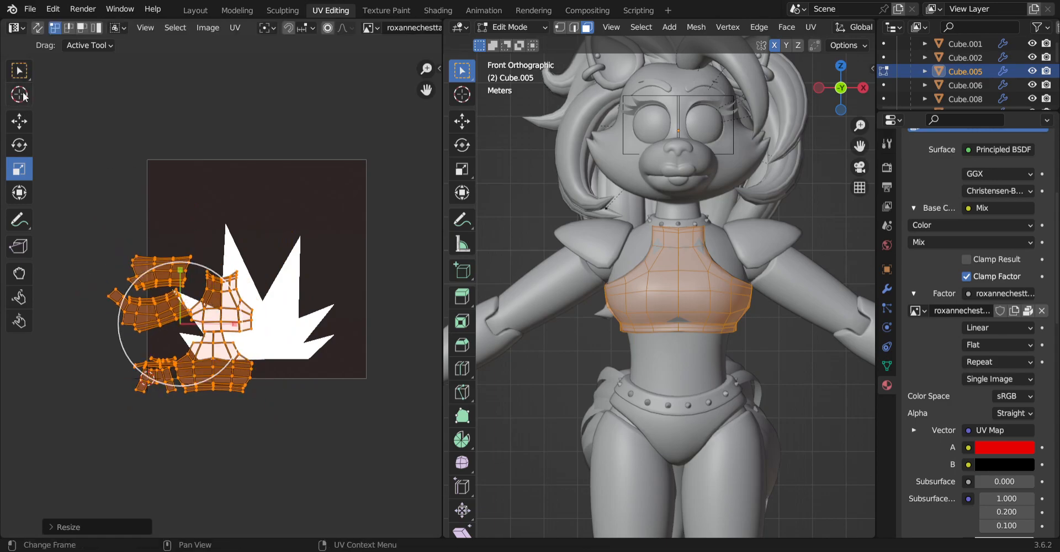
{"action": "left_click", "coordinate": [19, 121]}
{"action": "left_click_drag", "start_coordinate": [235, 324], "coordinate": [293, 325]}
{"action": "left_click_drag", "start_coordinate": [232, 279], "coordinate": [230, 227]}
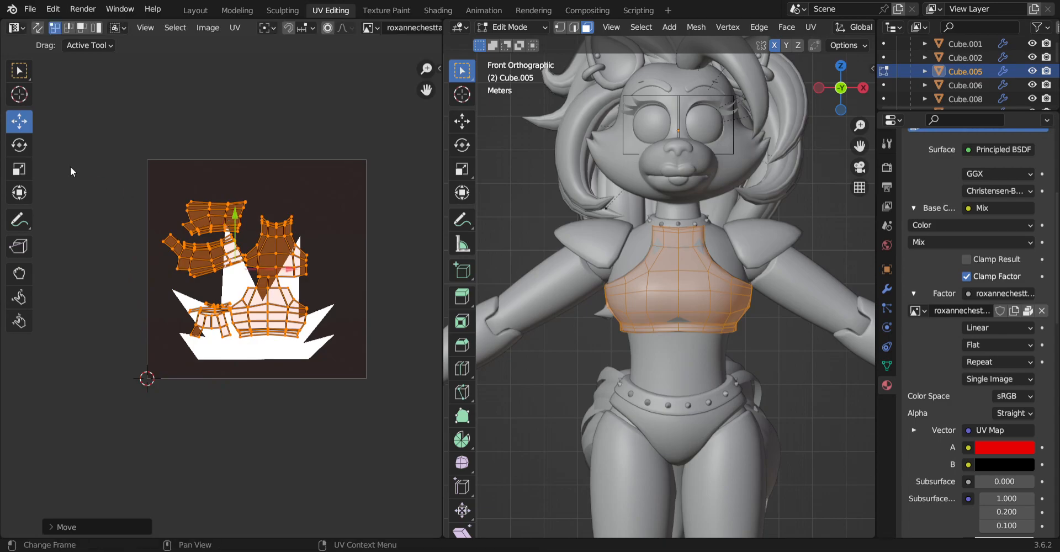
Enlarge the whole UV layout slightly and shift it horizontally so all islands stay within the image bounds.
{"action": "left_click", "coordinate": [19, 169]}
{"action": "left_click_drag", "start_coordinate": [292, 267], "coordinate": [309, 262]}
{"action": "key", "text": "ctrl+z"}
{"action": "left_click_drag", "start_coordinate": [280, 232], "coordinate": [293, 221]}
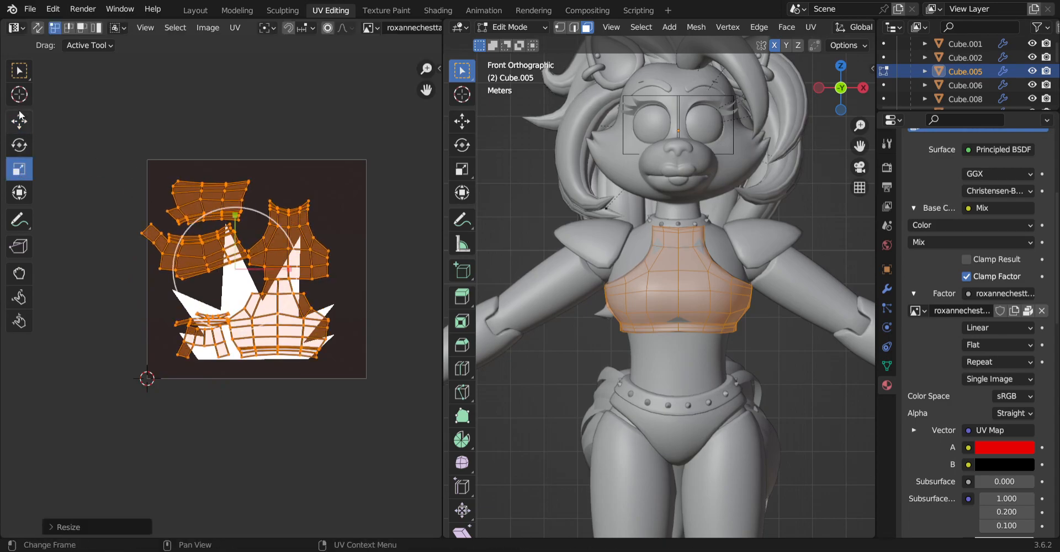
{"action": "left_click", "coordinate": [19, 121]}
{"action": "left_click_drag", "start_coordinate": [298, 261], "coordinate": [321, 261]}
{"action": "left_click", "coordinate": [19, 71]}
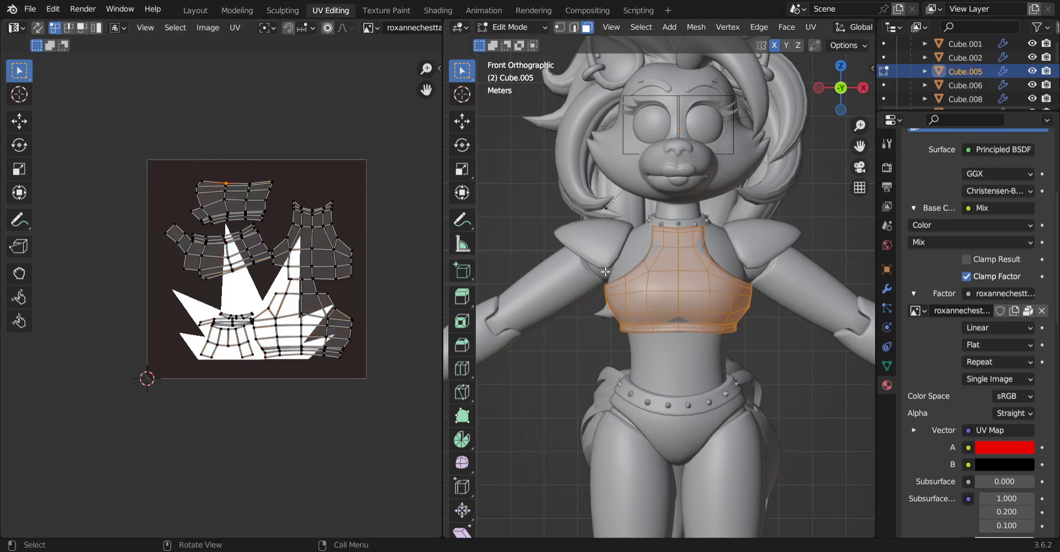
Check where individual front faces of the chest piece fall in the UV layout and return to the Layout workspace.
{"action": "left_click", "coordinate": [637, 301]}
{"action": "left_click", "coordinate": [695, 280]}
{"action": "left_click", "coordinate": [694, 303]}
{"action": "left_click", "coordinate": [636, 303]}
{"action": "key", "text": "alt+a"}
{"action": "left_click", "coordinate": [651, 256]}
{"action": "left_click", "coordinate": [671, 235]}
{"action": "left_click", "coordinate": [685, 243]}
{"action": "left_click", "coordinate": [720, 294]}
{"action": "left_click", "coordinate": [735, 300]}
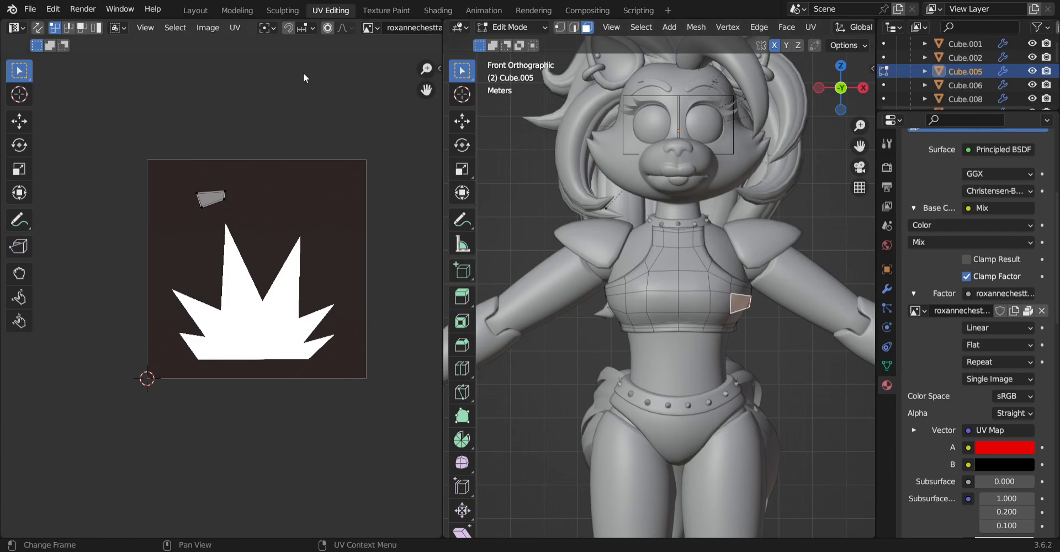
{"action": "left_click", "coordinate": [198, 10]}
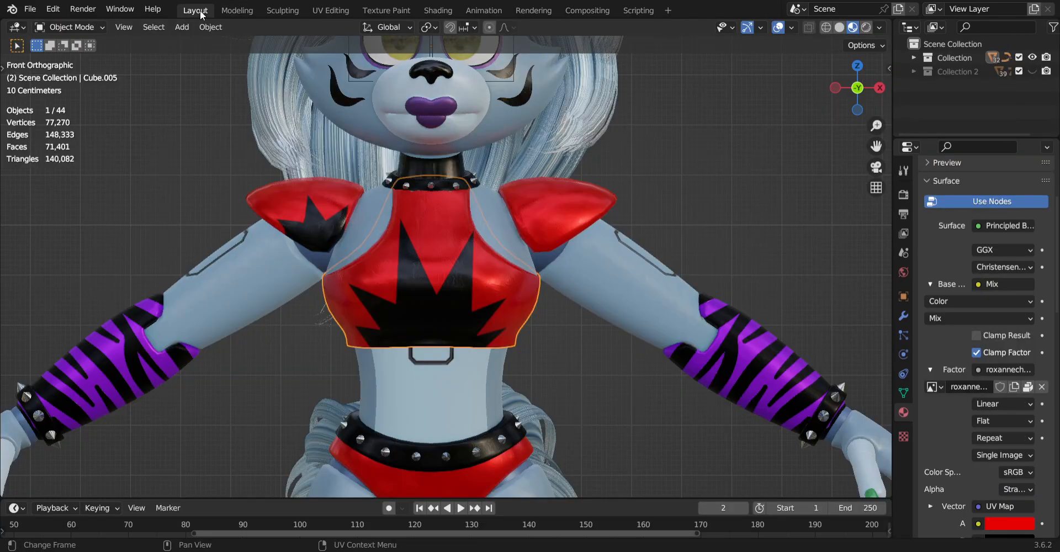
Hide Collection and make Collection 2 visible so only the imported export of the character shows.
{"action": "scroll", "coordinate": [711, 107], "scroll_direction": "up", "scroll_amount": 2}
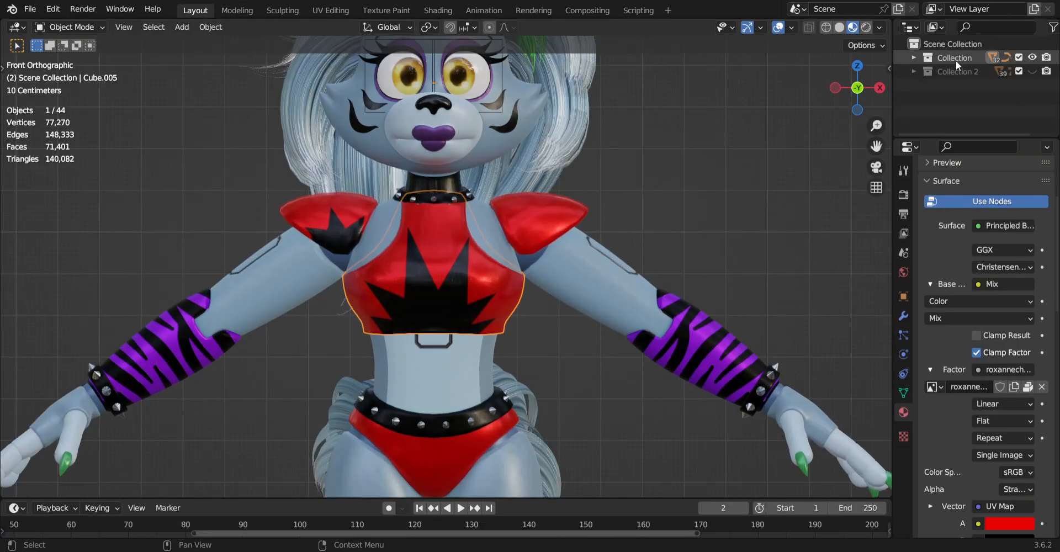
{"action": "left_click", "coordinate": [1035, 57]}
{"action": "left_click", "coordinate": [1035, 57]}
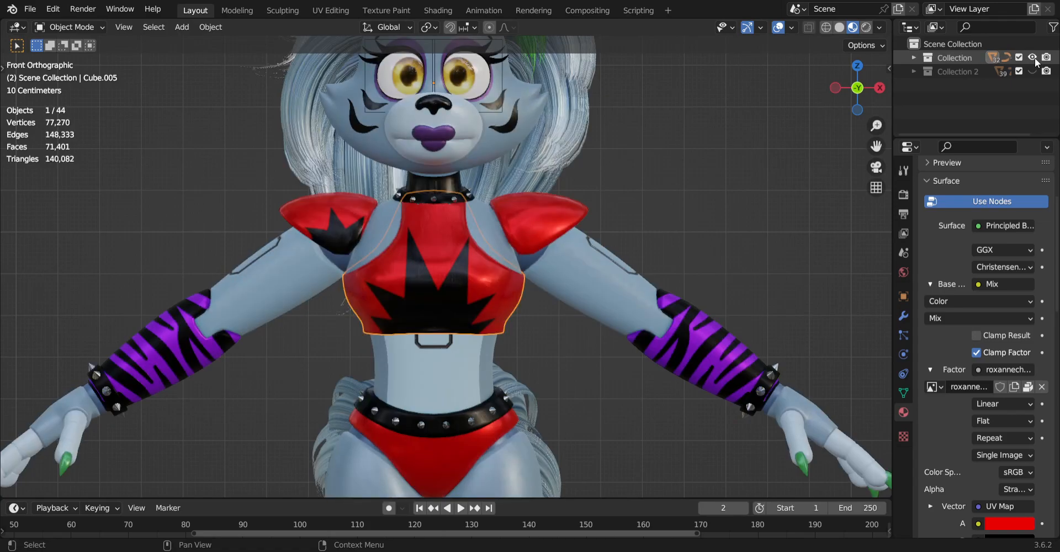
{"action": "left_click", "coordinate": [917, 72]}
{"action": "left_click", "coordinate": [1033, 71], "text": "ctrl"}
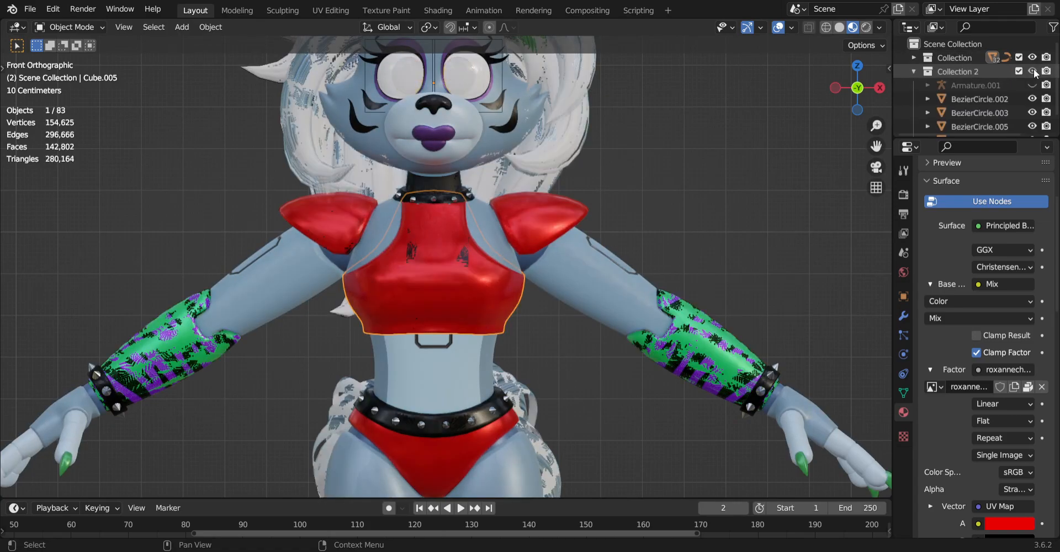
{"action": "scroll", "coordinate": [982, 79], "scroll_direction": "down", "scroll_amount": 1}
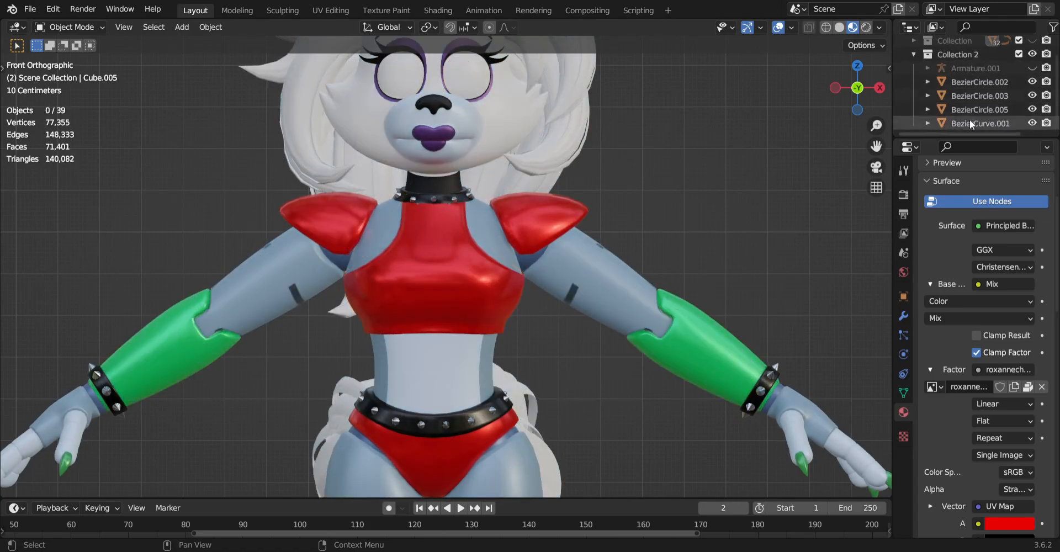
Find the exported chest piece, Cube.013, under the armature in Collection 2 and rename it Shirt.
{"action": "left_click", "coordinate": [929, 68]}
{"action": "scroll", "coordinate": [989, 82], "scroll_direction": "down", "scroll_amount": 3}
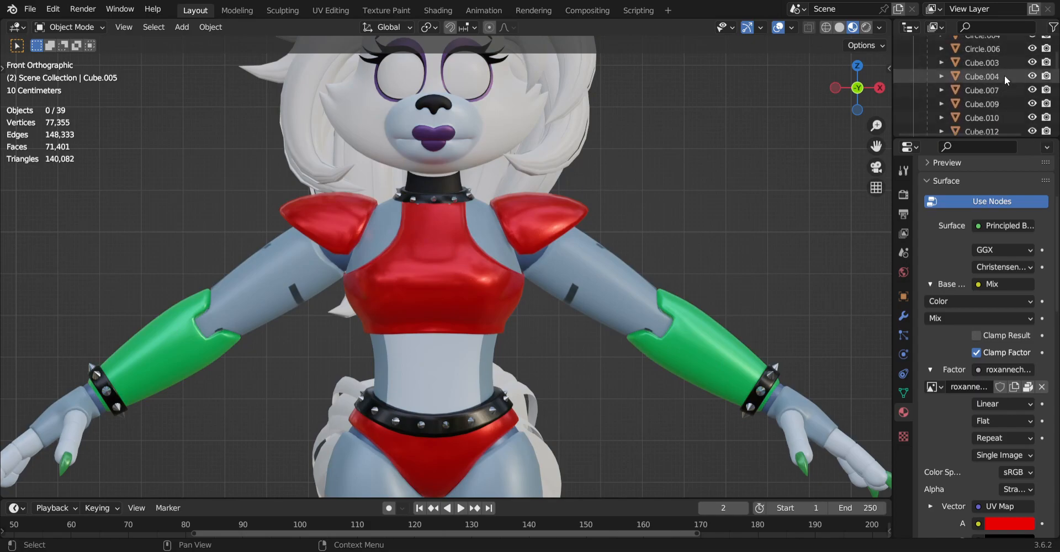
{"action": "scroll", "coordinate": [1005, 75], "scroll_direction": "up", "scroll_amount": 1}
{"action": "scroll", "coordinate": [1005, 74], "scroll_direction": "down", "scroll_amount": 1}
{"action": "scroll", "coordinate": [1005, 105], "scroll_direction": "down", "scroll_amount": 3}
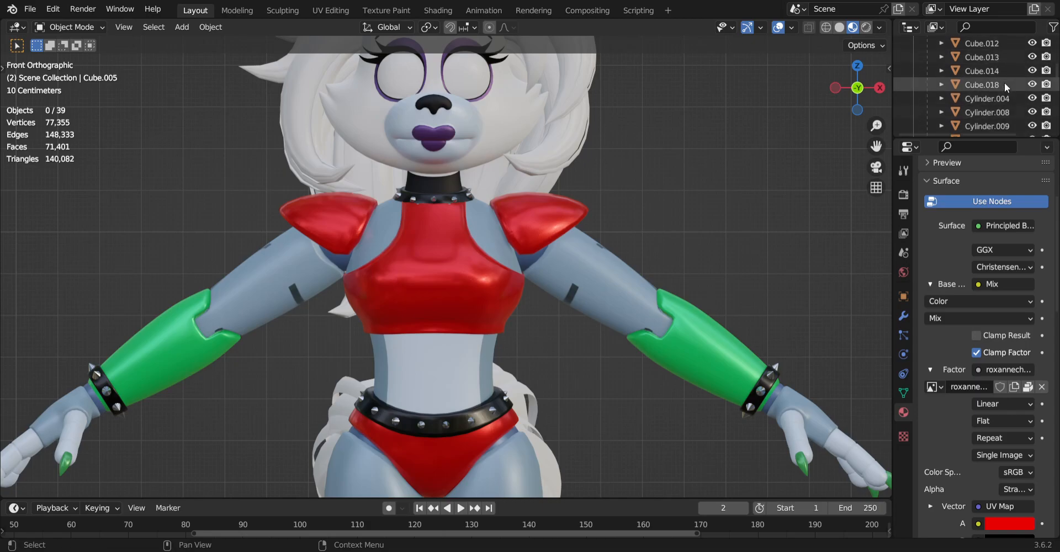
{"action": "left_click", "coordinate": [1002, 57]}
{"action": "scroll", "coordinate": [1001, 61], "scroll_direction": "up", "scroll_amount": 3}
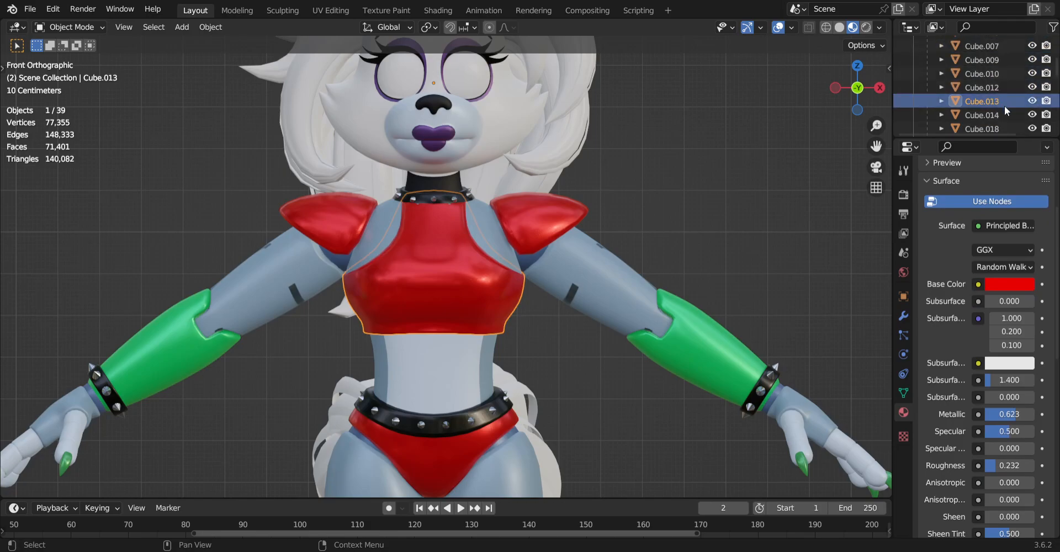
{"action": "double_click", "coordinate": [1005, 105]}
{"action": "type", "text": "Shirt"}
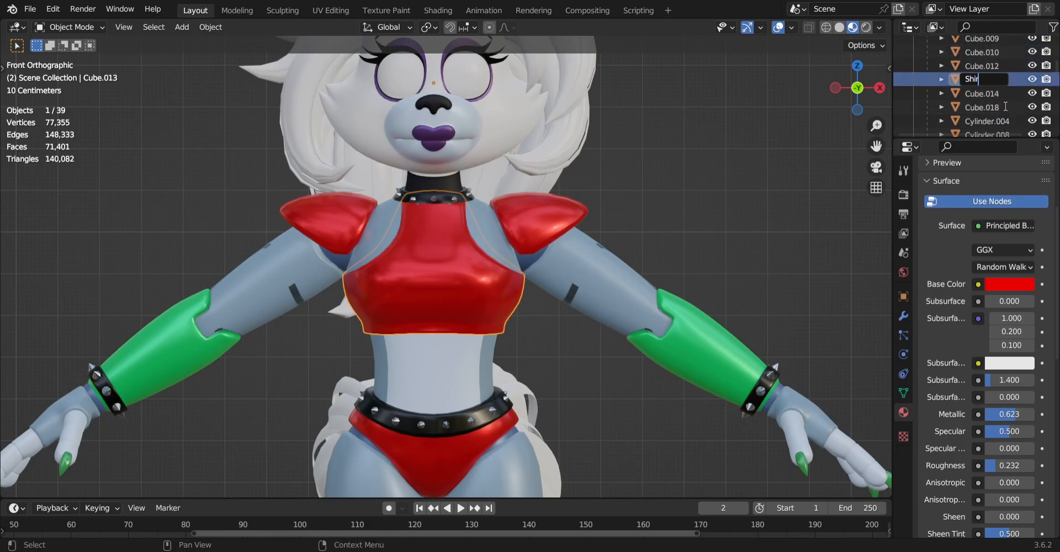
{"action": "key", "text": "Return"}
Connect an Image Texture to the base color of the Shirt object's material.
{"action": "scroll", "coordinate": [1006, 105], "scroll_direction": "up", "scroll_amount": 4}
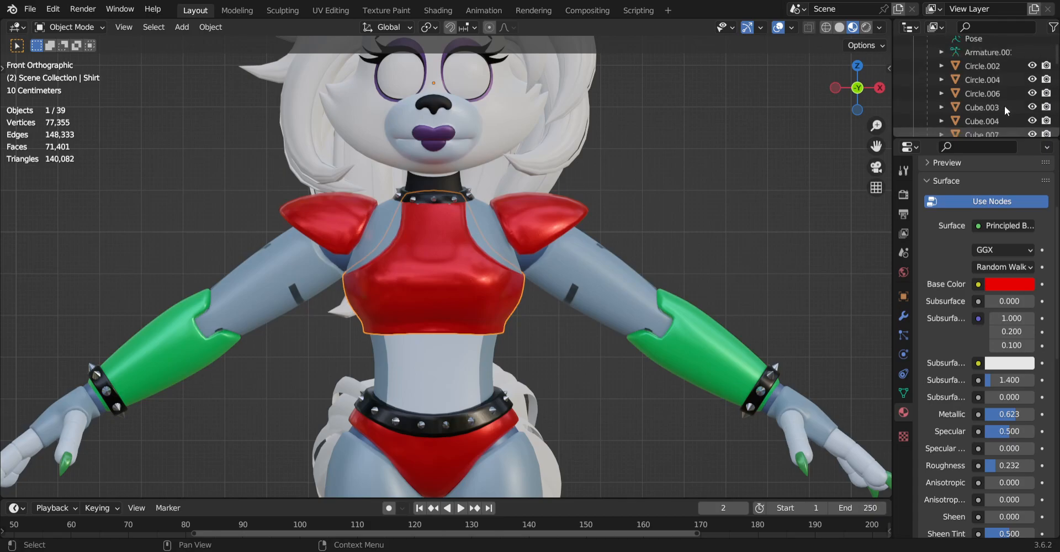
{"action": "scroll", "coordinate": [1003, 101], "scroll_direction": "down", "scroll_amount": 10}
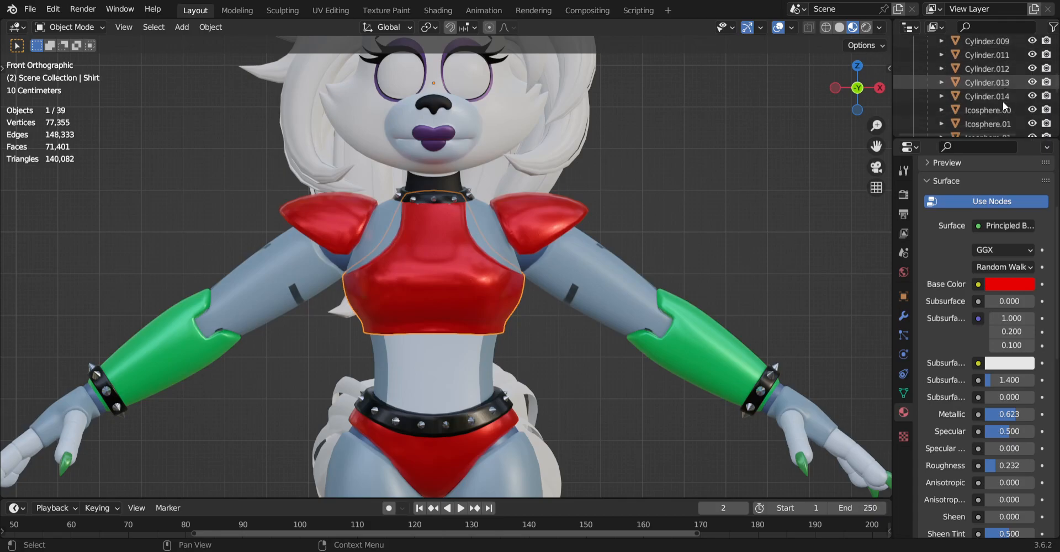
{"action": "scroll", "coordinate": [1003, 101], "scroll_direction": "down", "scroll_amount": 5}
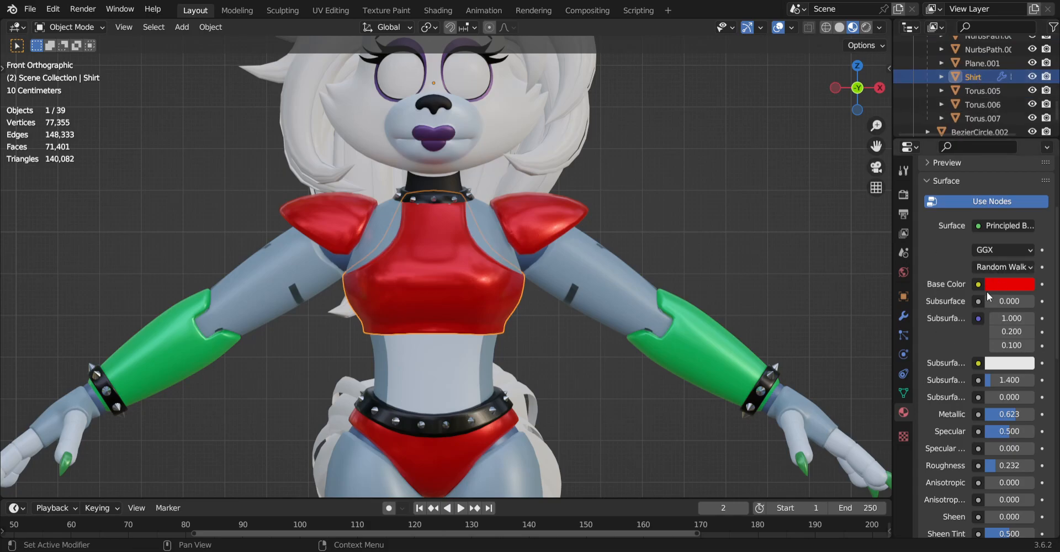
{"action": "scroll", "coordinate": [774, 250], "scroll_direction": "up", "scroll_amount": 3}
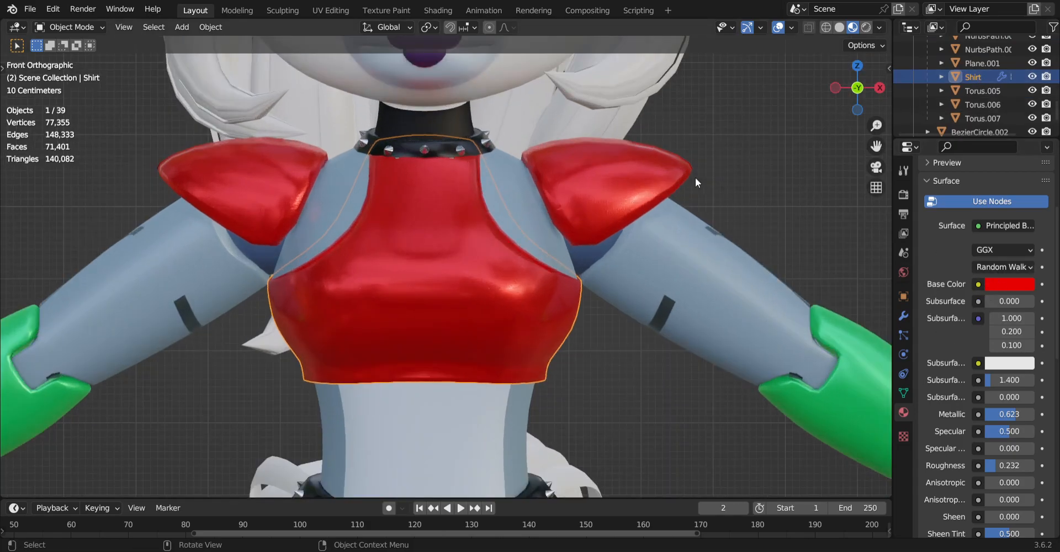
{"action": "left_click", "coordinate": [979, 285]}
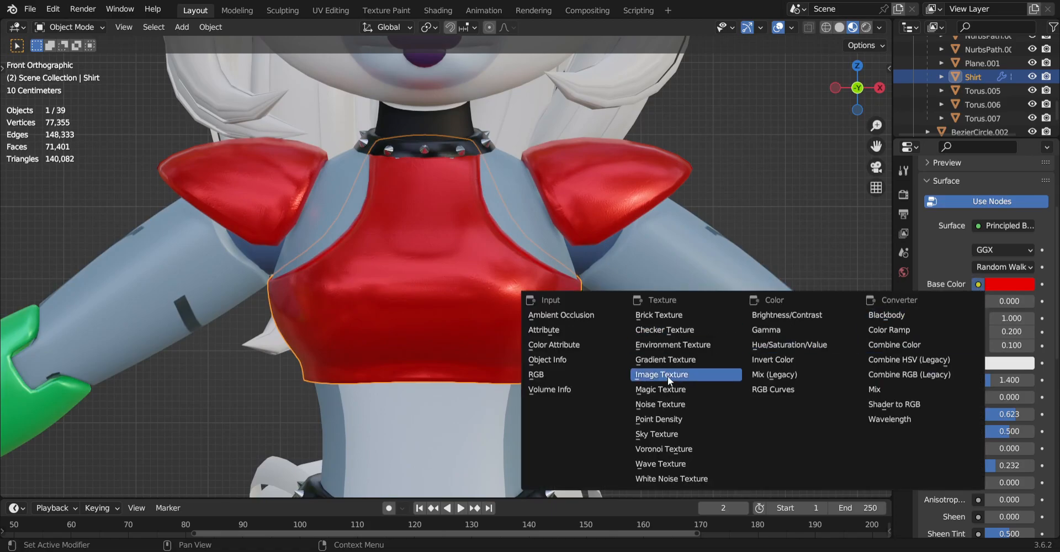
{"action": "left_click", "coordinate": [978, 285]}
{"action": "left_click", "coordinate": [707, 374]}
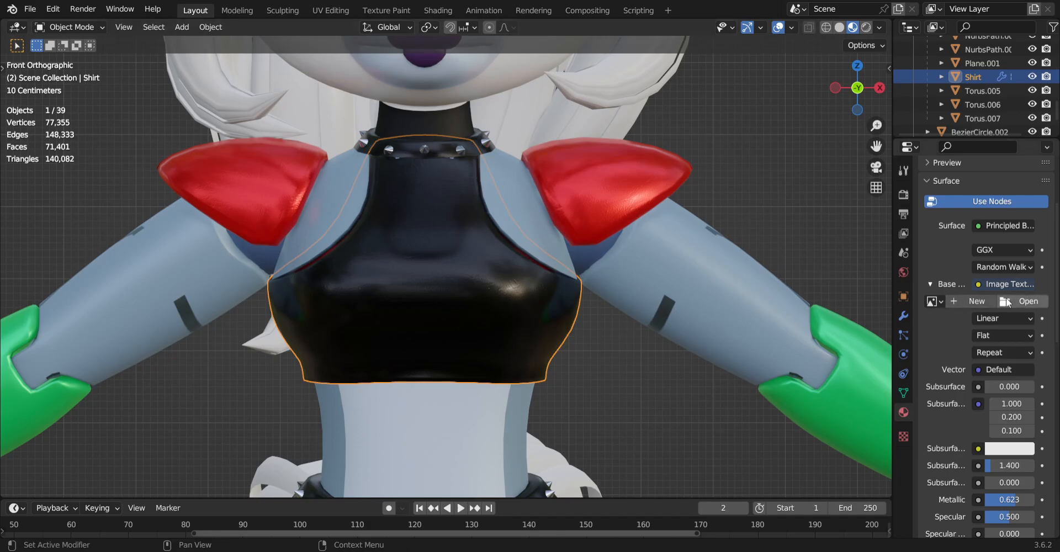
Create a new blank 4096 by 4096 px image named Shirt for the base color texture.
{"action": "left_click", "coordinate": [976, 302]}
{"action": "left_click", "coordinate": [959, 326]}
{"action": "type", "text": "Shirt"}
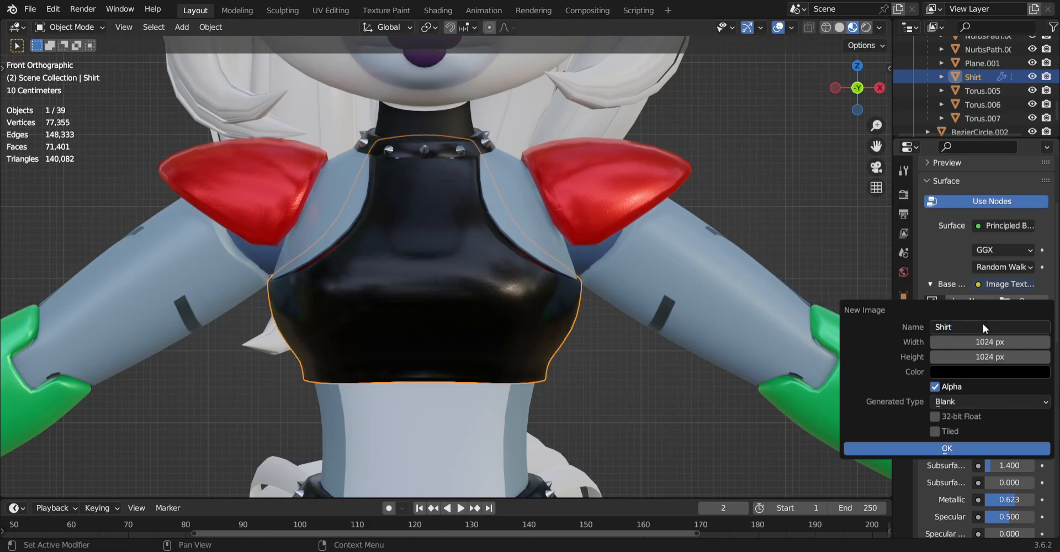
{"action": "key", "text": "Tab"}
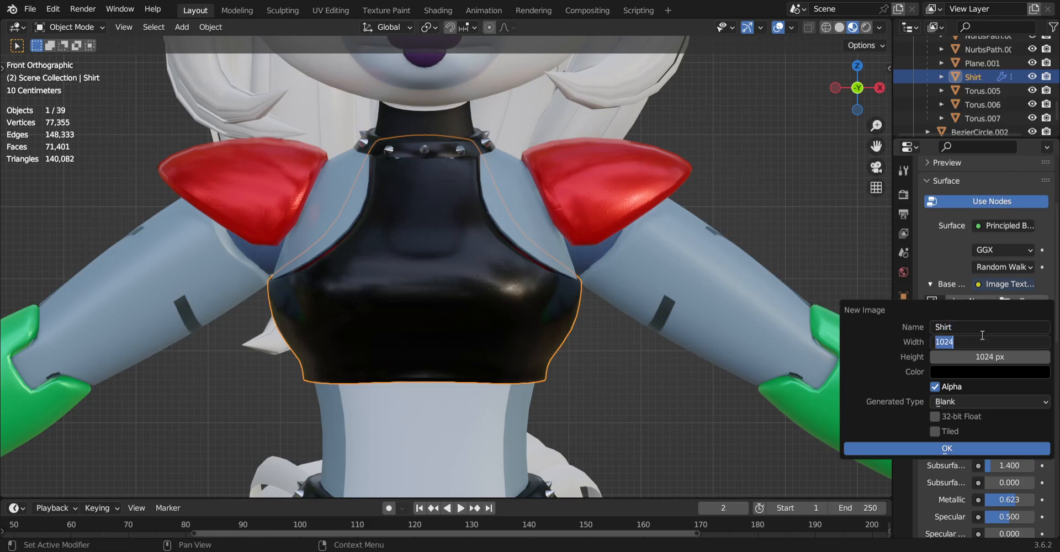
{"action": "type", "text": "4096"}
{"action": "key", "text": "Tab"}
{"action": "type", "text": "4"}
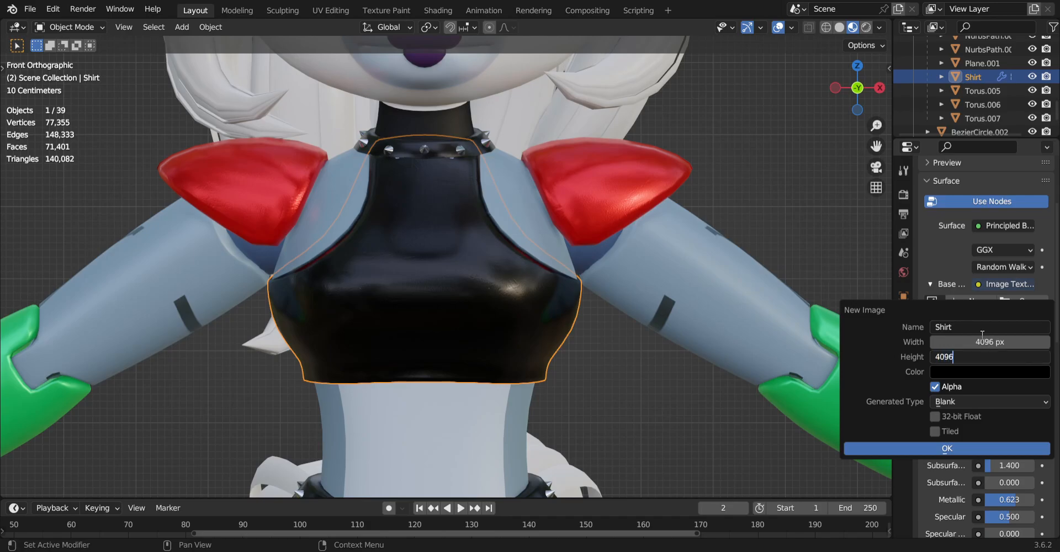
{"action": "type", "text": "096"}
{"action": "key", "text": "Return"}
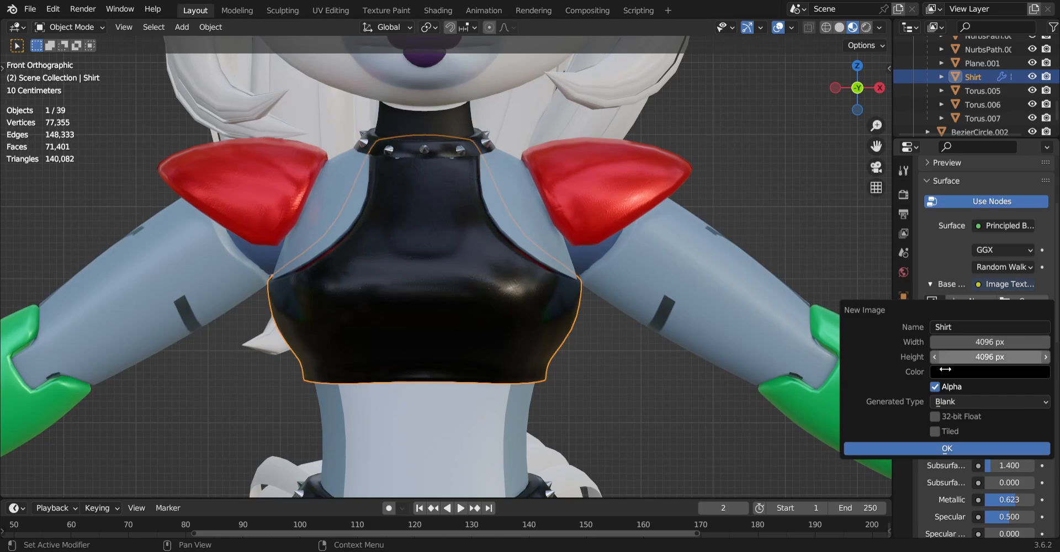
{"action": "left_click", "coordinate": [903, 449]}
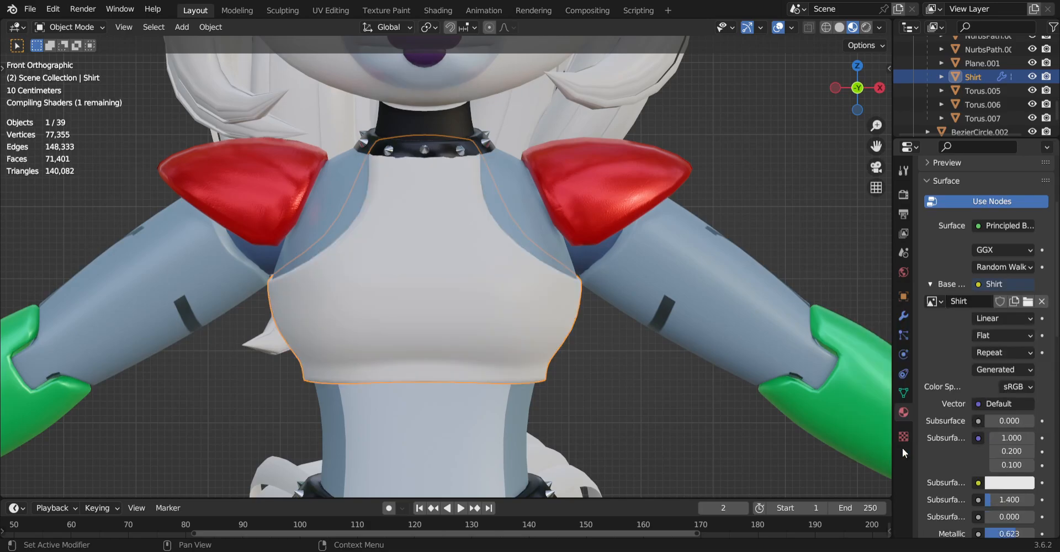
Split the 3D viewport vertically in half and turn the new area into an Image Editor.
{"action": "scroll", "coordinate": [657, 285], "scroll_direction": "up", "scroll_amount": 3}
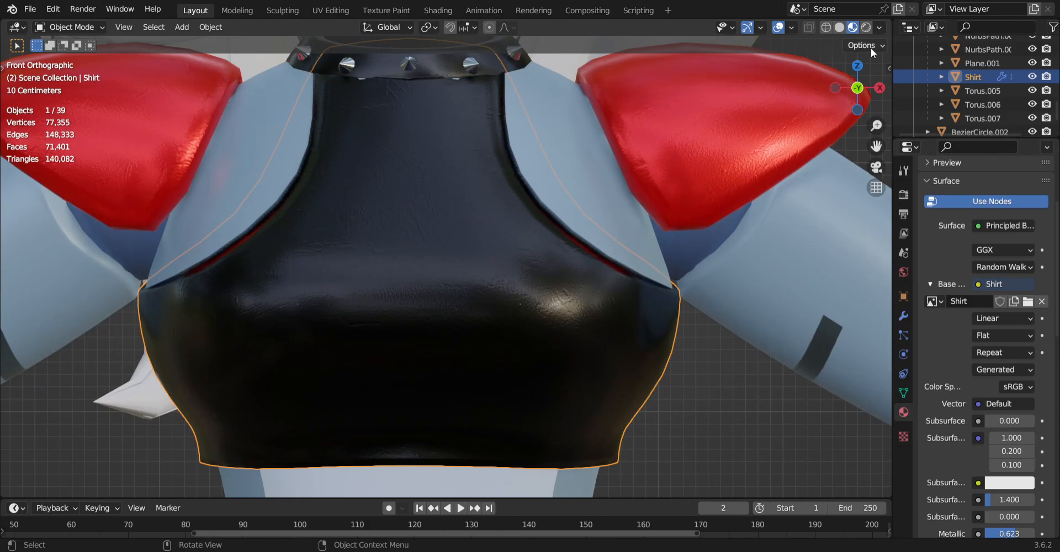
{"action": "scroll", "coordinate": [750, 191], "scroll_direction": "down", "scroll_amount": 2}
{"action": "scroll", "coordinate": [747, 215], "scroll_direction": "up", "scroll_amount": 1}
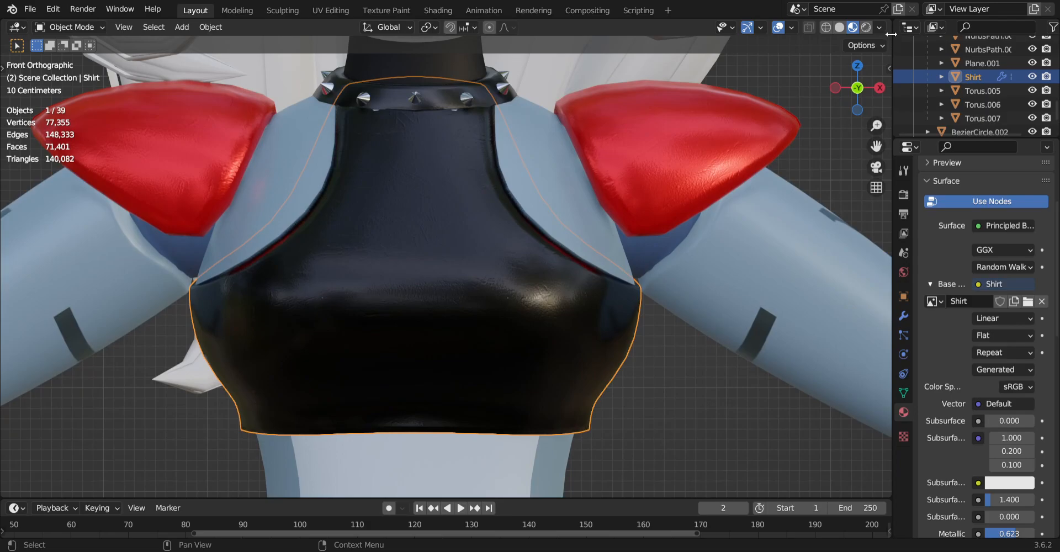
{"action": "left_click_drag", "start_coordinate": [892, 23], "coordinate": [530, 30]}
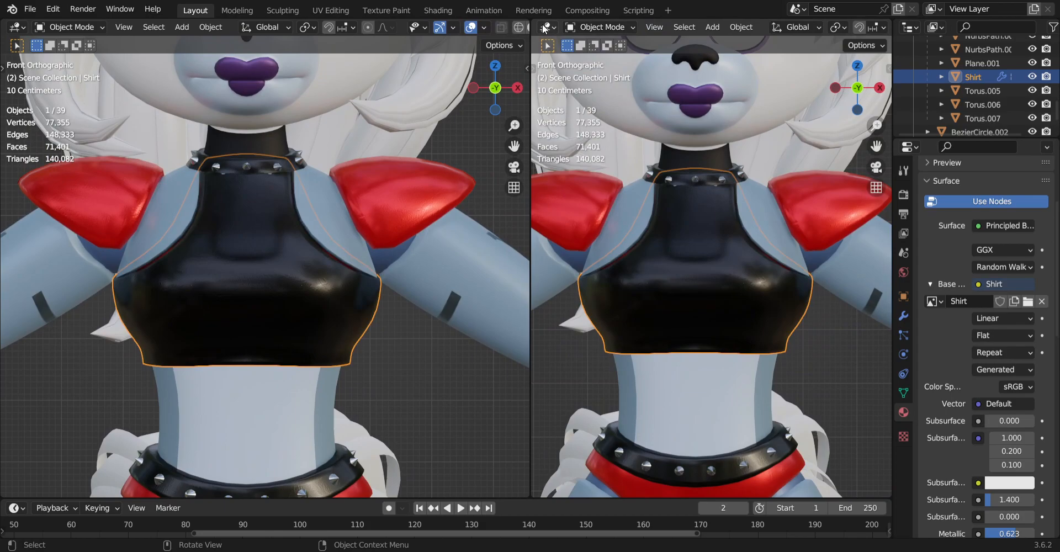
{"action": "left_click", "coordinate": [545, 28]}
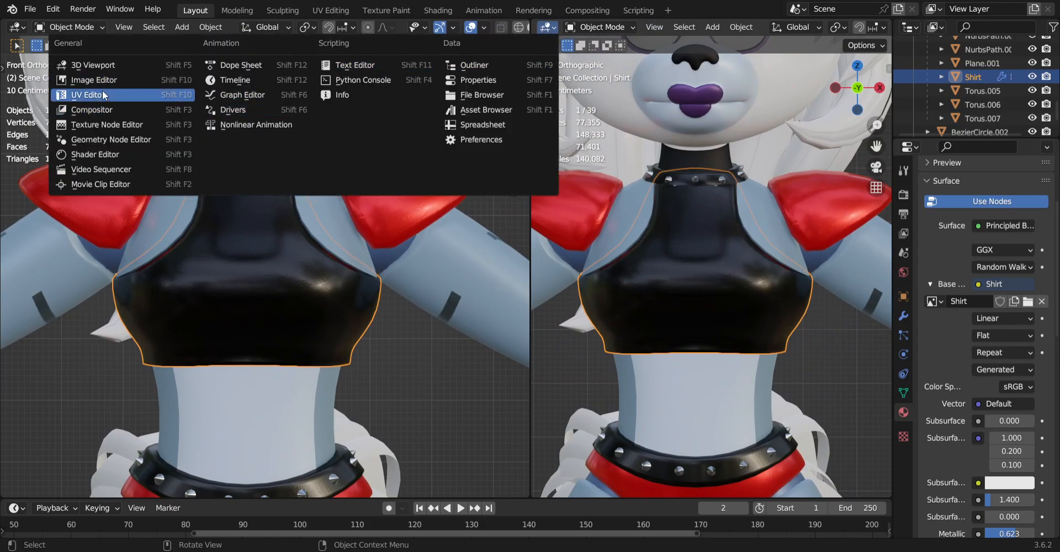
{"action": "left_click", "coordinate": [111, 82]}
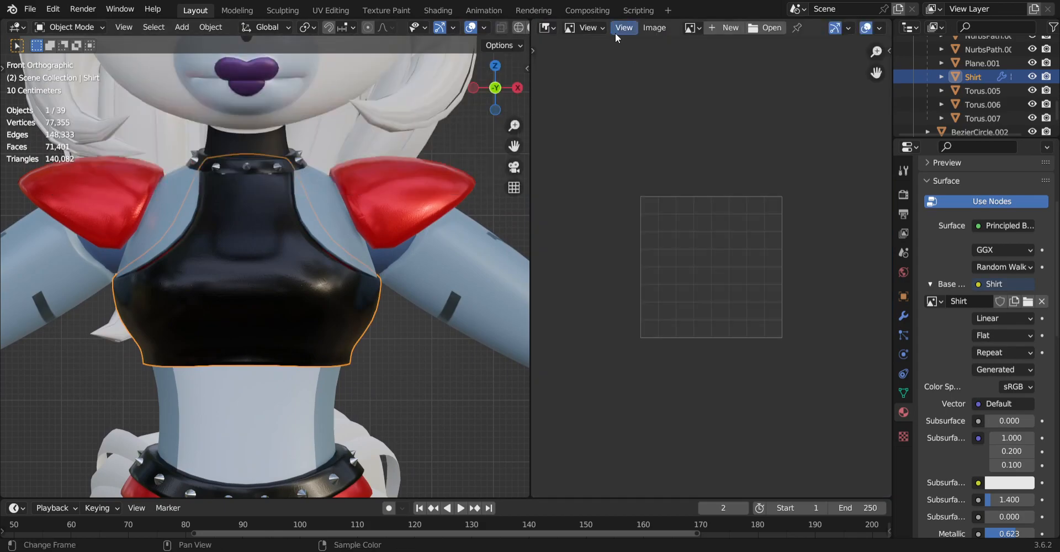
Display the Shirt image in the Image Editor, fit the whole image in view and check the image commands.
{"action": "left_click", "coordinate": [655, 30]}
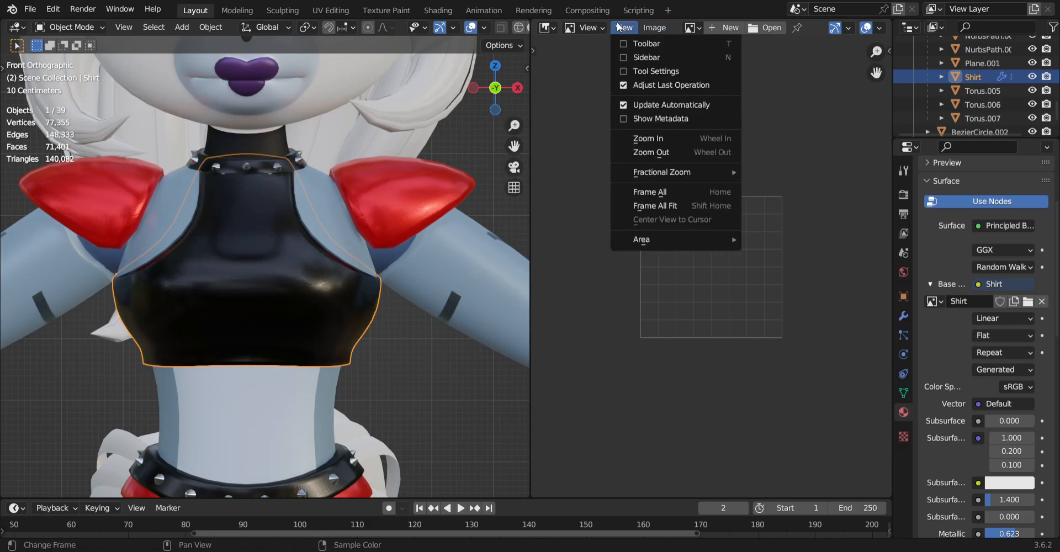
{"action": "mouse_move", "coordinate": [593, 29]}
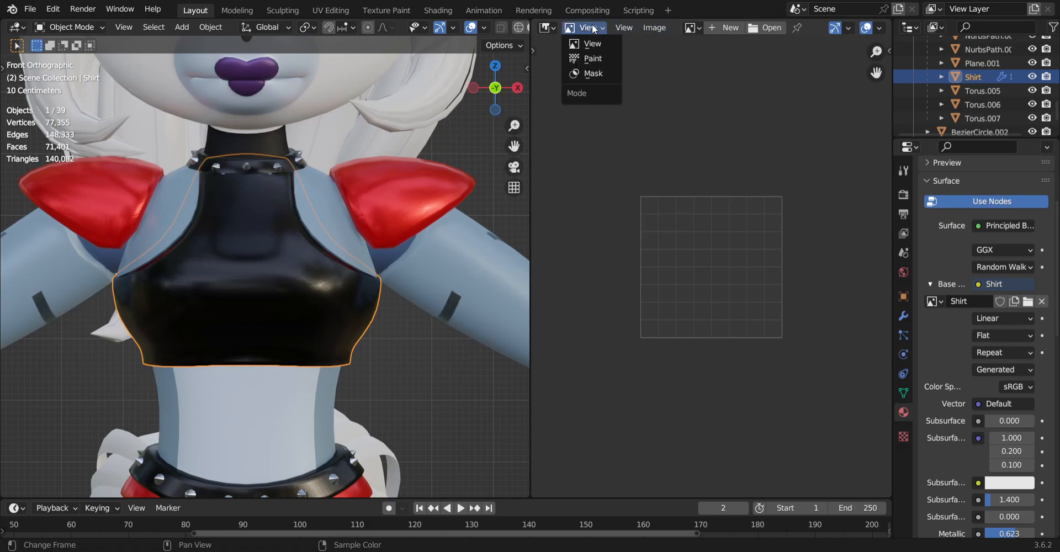
{"action": "left_click", "coordinate": [691, 28]}
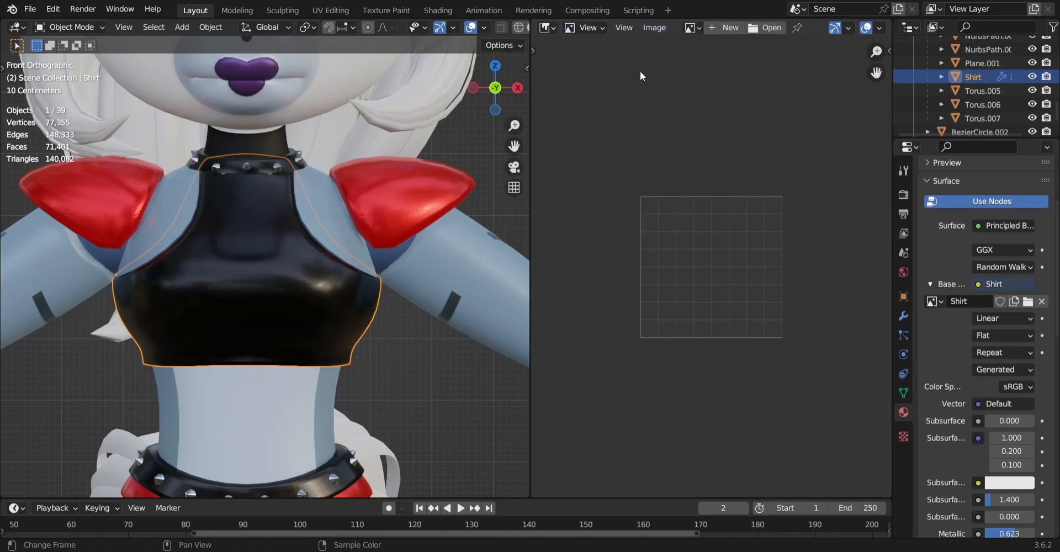
{"action": "left_click", "coordinate": [699, 28]}
{"action": "scroll", "coordinate": [733, 162], "scroll_direction": "down", "scroll_amount": 10}
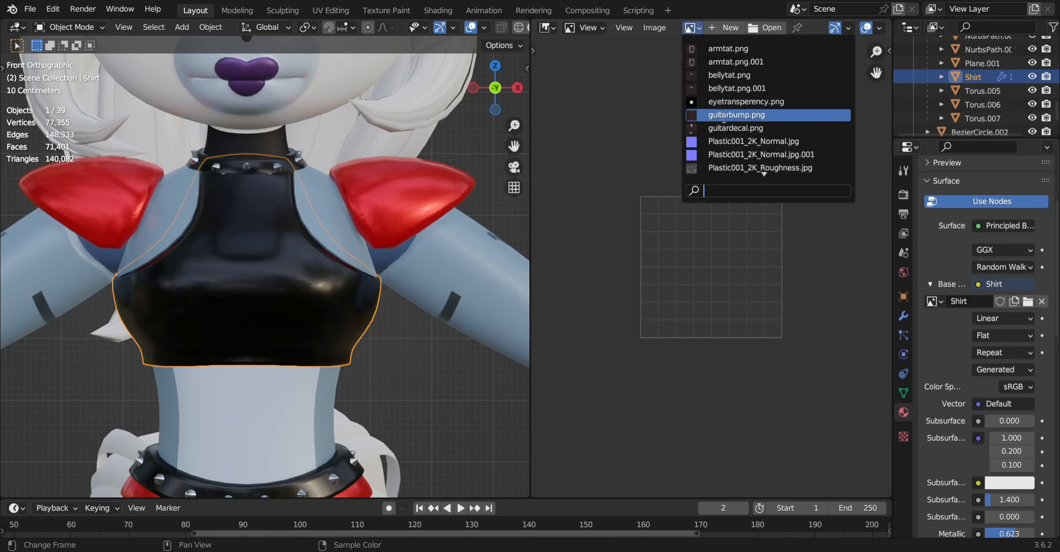
{"action": "scroll", "coordinate": [733, 162], "scroll_direction": "down", "scroll_amount": 7}
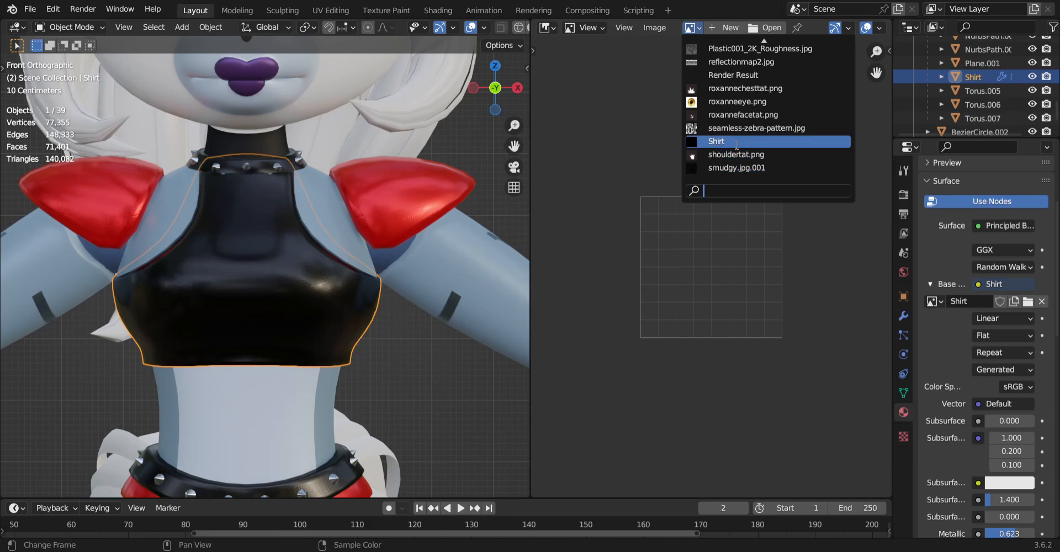
{"action": "left_click", "coordinate": [738, 144]}
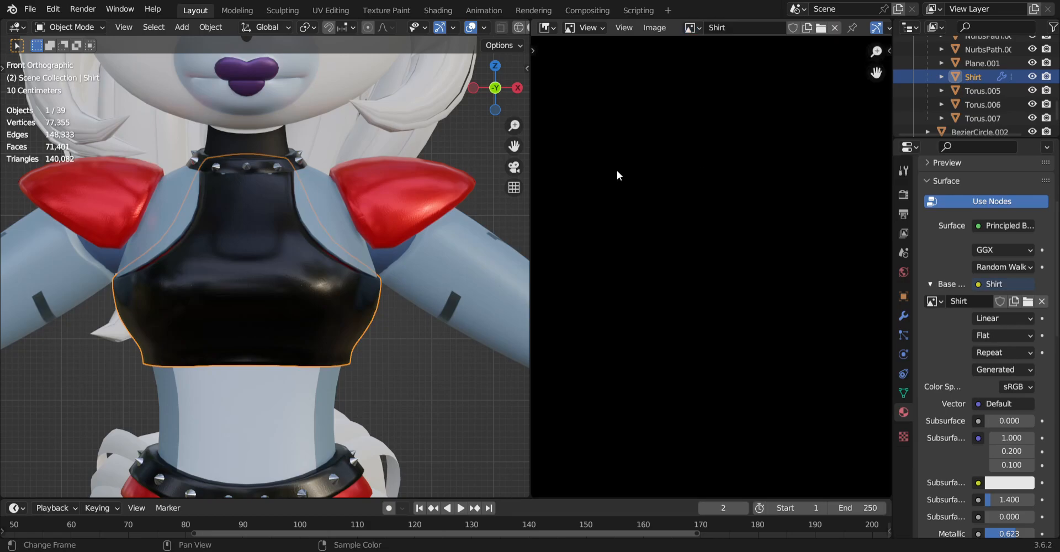
{"action": "scroll", "coordinate": [740, 248], "scroll_direction": "down", "scroll_amount": 5}
{"action": "scroll", "coordinate": [721, 270], "scroll_direction": "up", "scroll_amount": 3}
{"action": "left_click", "coordinate": [655, 28]}
{"action": "left_click", "coordinate": [655, 30]}
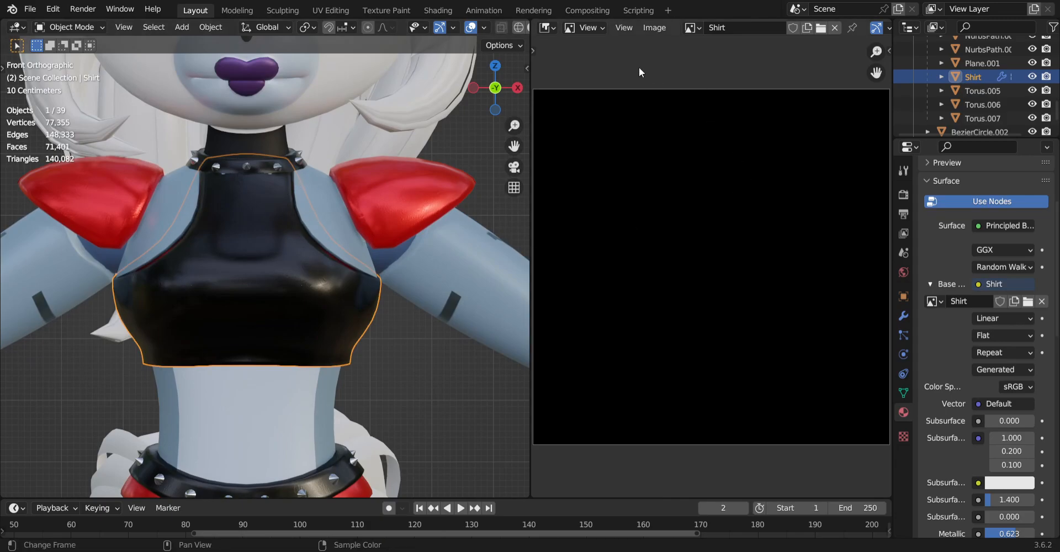
Widen the 3D viewport over the Image Editor, show the viewport tools and activate the Annotate Line tool.
{"action": "left_click_drag", "start_coordinate": [534, 78], "coordinate": [876, 90]}
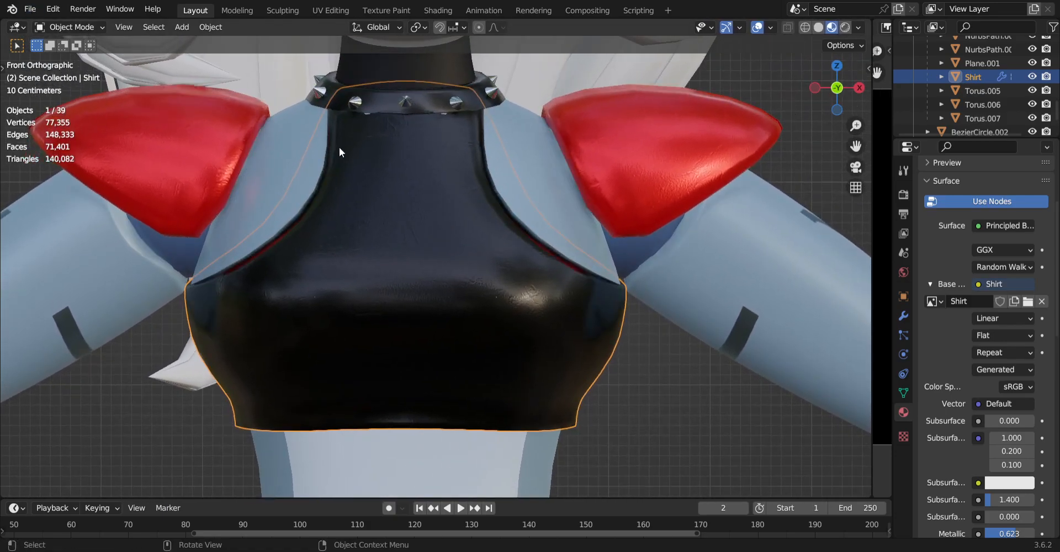
{"action": "key", "text": "t"}
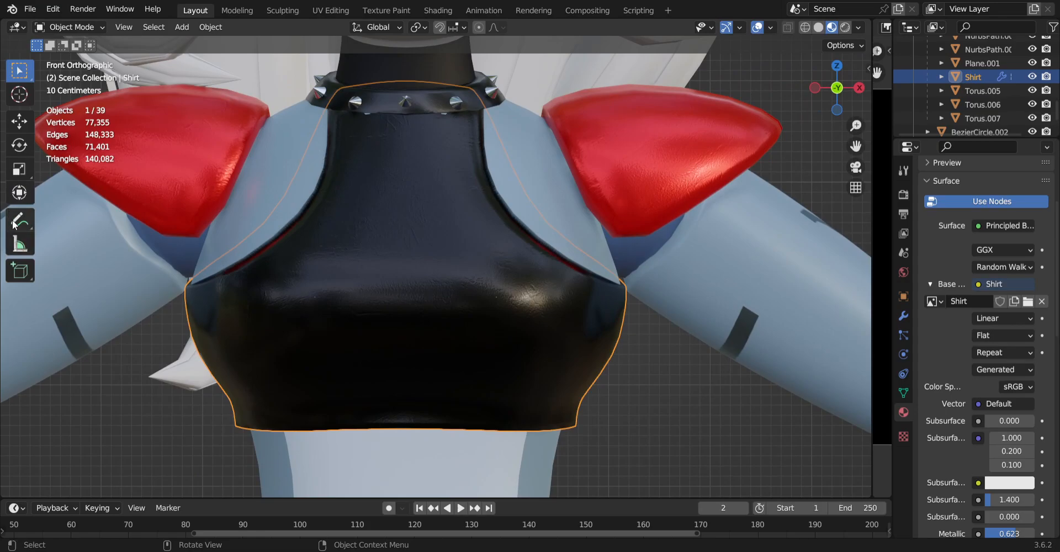
{"action": "left_click", "coordinate": [21, 223]}
{"action": "left_click", "coordinate": [23, 224]}
{"action": "left_click", "coordinate": [23, 224]}
{"action": "scroll", "coordinate": [381, 143], "scroll_direction": "up", "scroll_amount": 3}
{"action": "scroll", "coordinate": [386, 169], "scroll_direction": "down", "scroll_amount": 3}
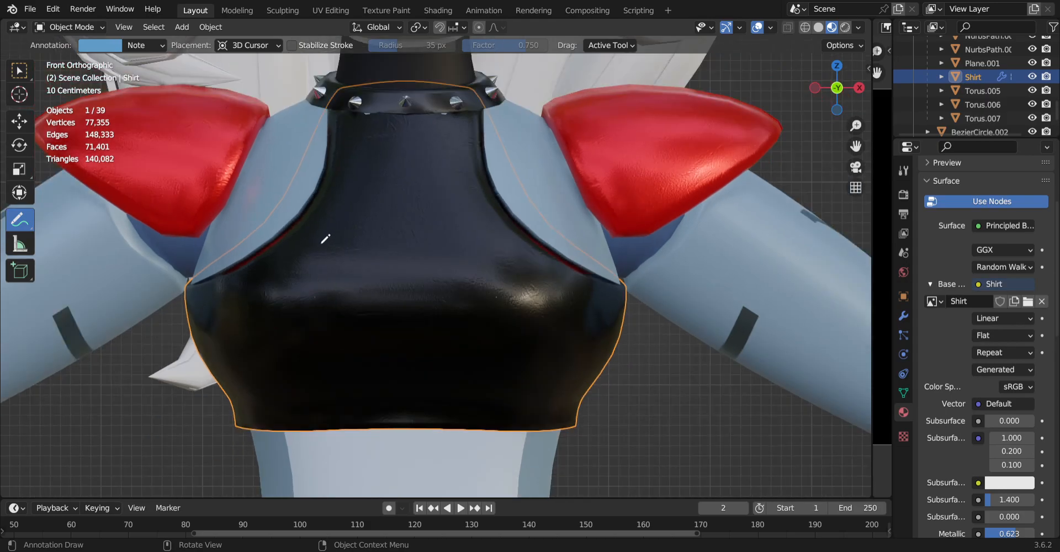
{"action": "left_click_drag", "start_coordinate": [23, 221], "coordinate": [114, 247]}
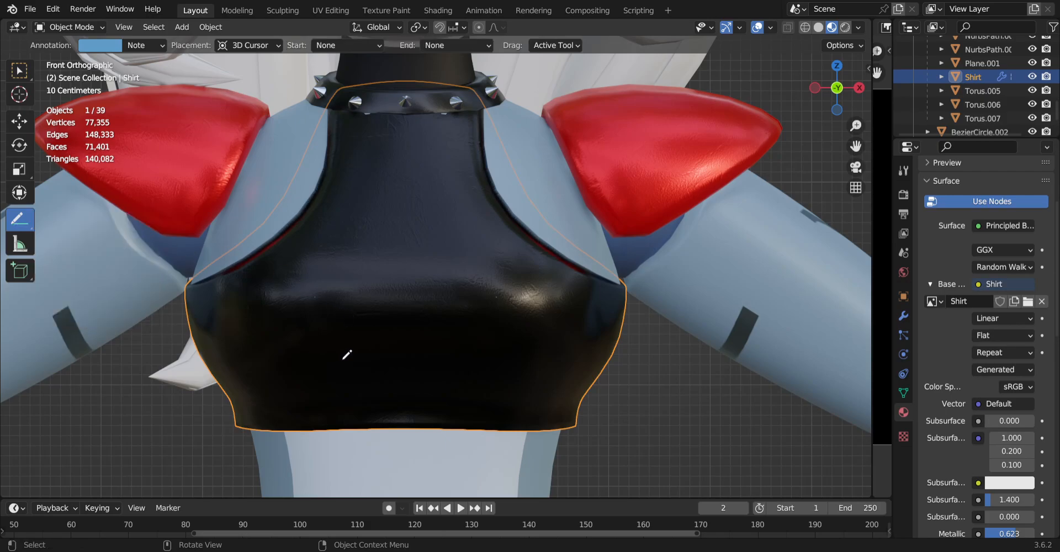
Draw a jagged, spiked star outline in straight annotation lines across the shirt's front down to its hem, and return to freehand Annotate.
{"action": "mouse_move", "coordinate": [345, 358]}
{"action": "left_mouse_down"}
{"action": "mouse_move", "coordinate": [307, 268]}
{"action": "mouse_move", "coordinate": [369, 337]}
{"action": "left_mouse_up"}
{"action": "mouse_move", "coordinate": [398, 184]}
{"action": "left_mouse_down"}
{"action": "mouse_move", "coordinate": [433, 332]}
{"action": "mouse_move", "coordinate": [484, 205]}
{"action": "mouse_move", "coordinate": [485, 324]}
{"action": "mouse_move", "coordinate": [560, 343]}
{"action": "mouse_move", "coordinate": [476, 386]}
{"action": "left_mouse_up"}
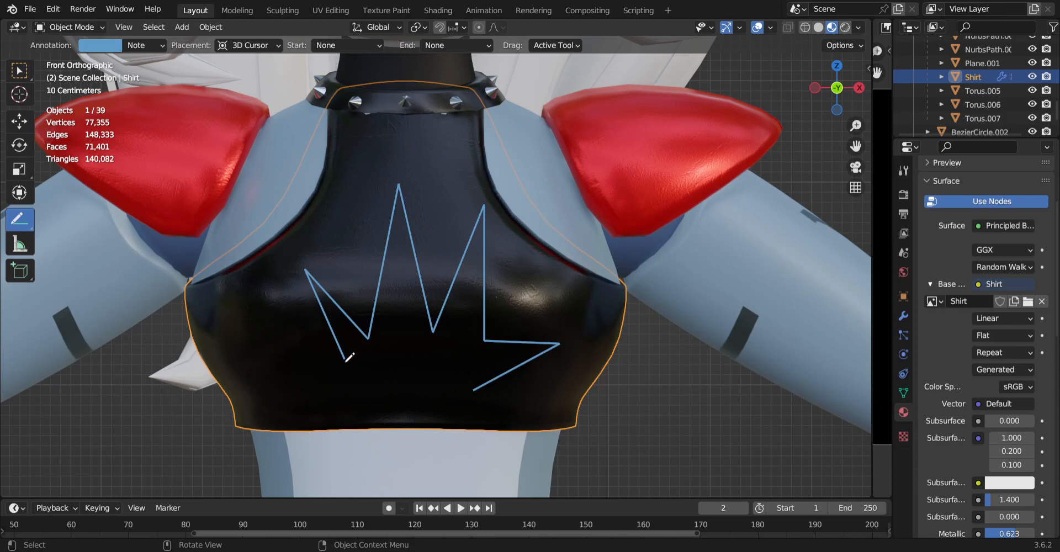
{"action": "mouse_move", "coordinate": [318, 358]}
{"action": "left_mouse_down"}
{"action": "mouse_move", "coordinate": [268, 352]}
{"action": "mouse_move", "coordinate": [361, 428]}
{"action": "left_mouse_up"}
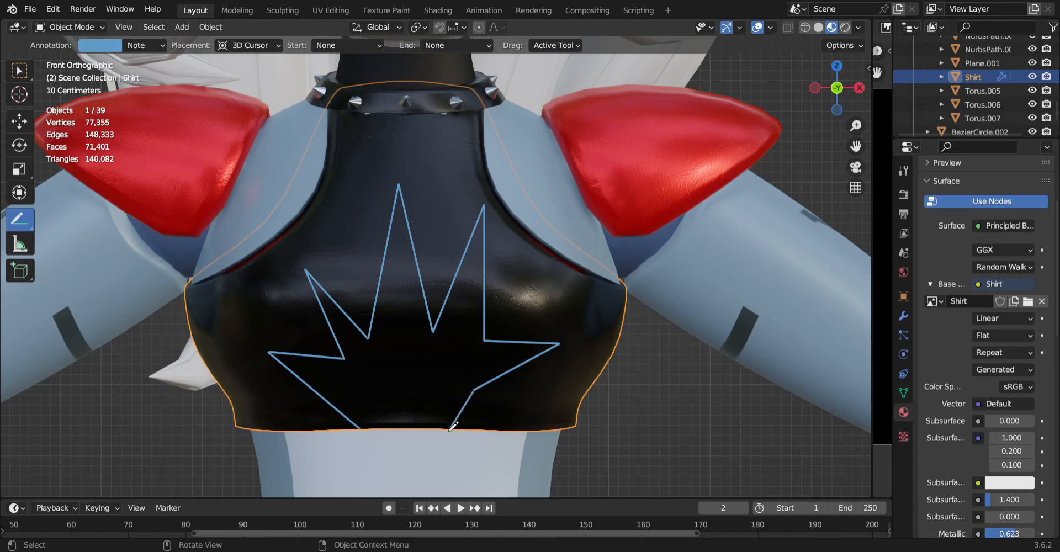
{"action": "left_click_drag", "start_coordinate": [28, 230], "coordinate": [72, 218]}
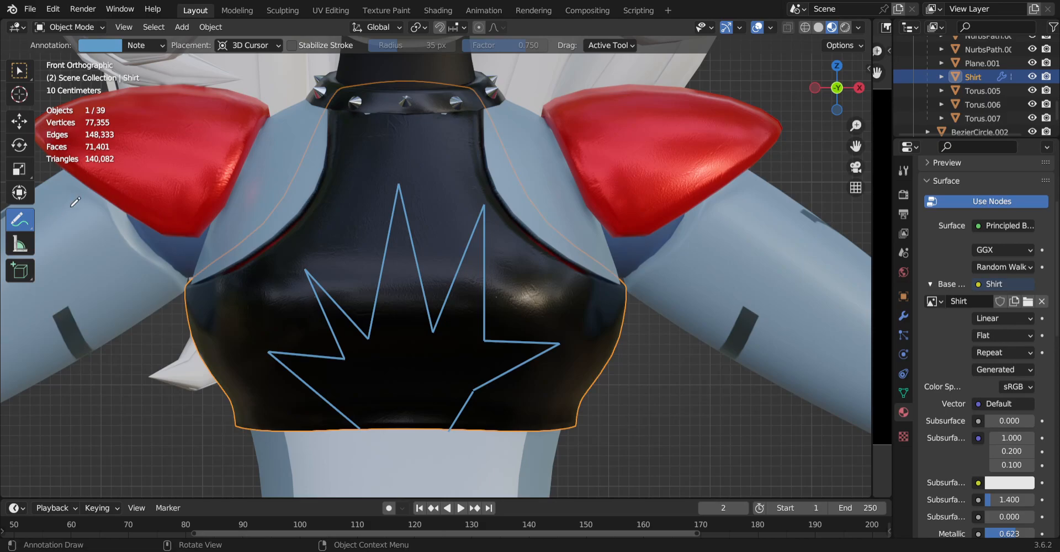
{"action": "left_click", "coordinate": [104, 47]}
{"action": "left_click", "coordinate": [59, 26]}
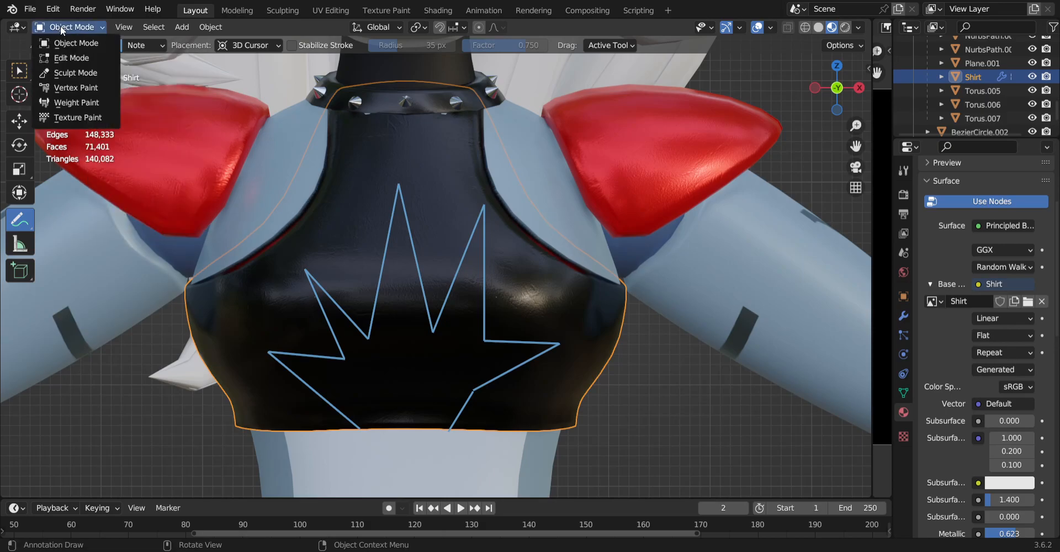
{"action": "left_click", "coordinate": [80, 117]}
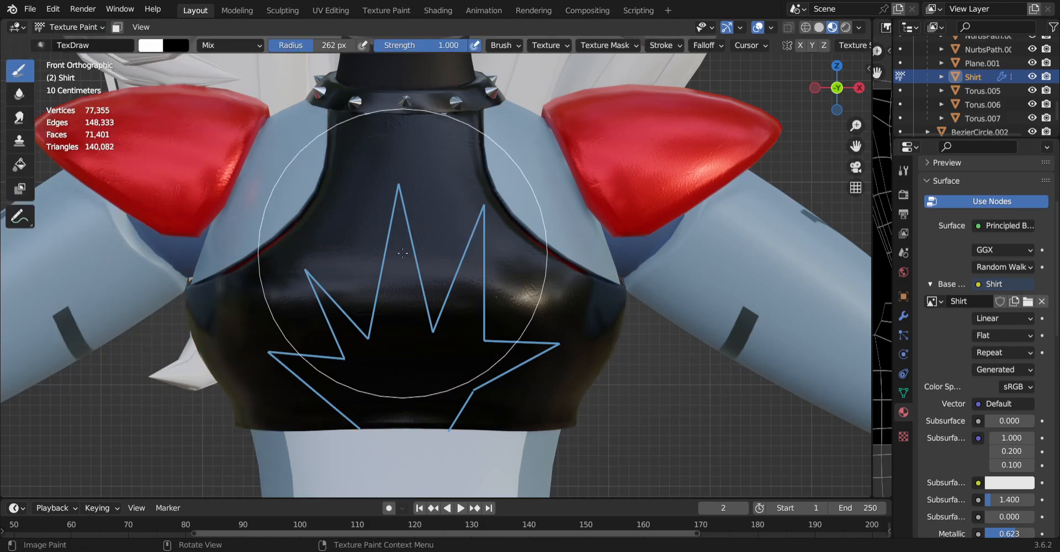
{"action": "left_click", "coordinate": [89, 27]}
{"action": "left_click", "coordinate": [90, 28]}
{"action": "left_click", "coordinate": [88, 27]}
{"action": "left_click", "coordinate": [82, 43]}
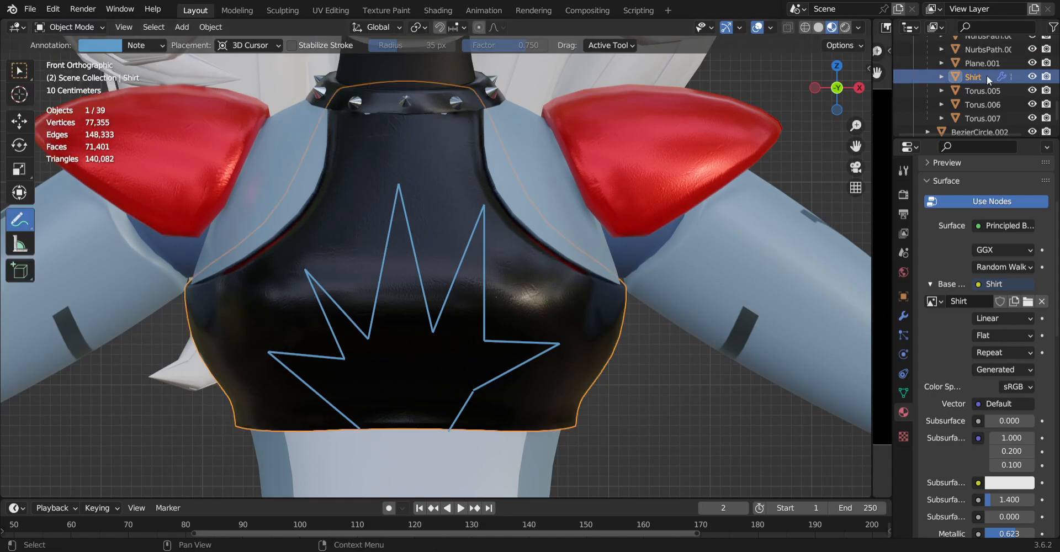
View the Shirt object's mesh in Edit Mode and switch the object to Texture Paint mode.
{"action": "left_click", "coordinate": [68, 27]}
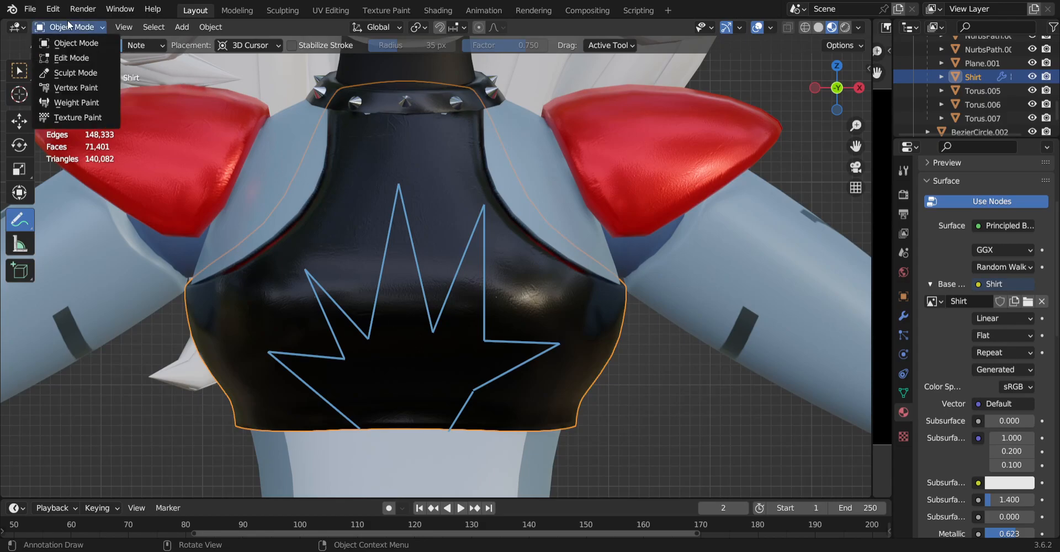
{"action": "left_click", "coordinate": [87, 58]}
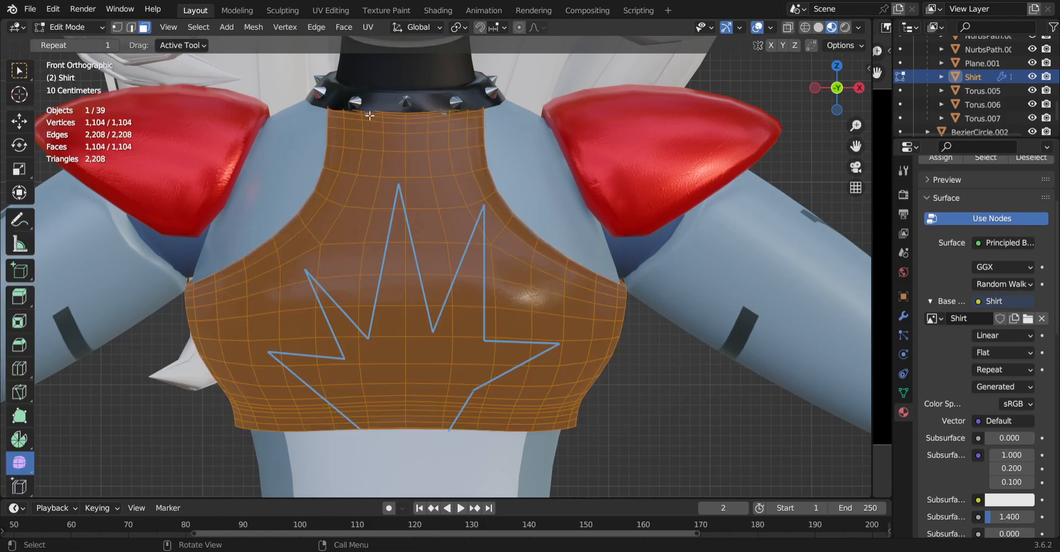
{"action": "left_click", "coordinate": [74, 29]}
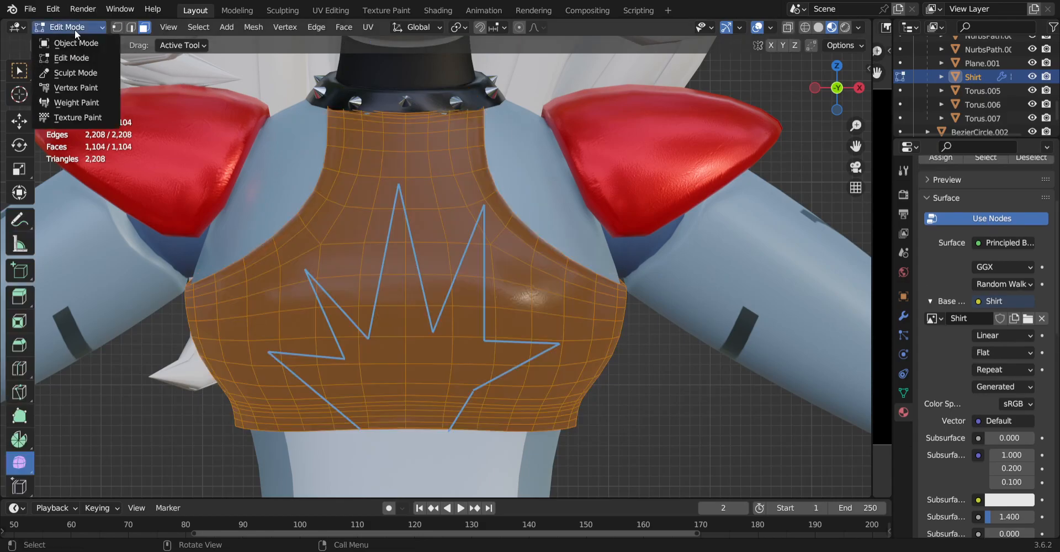
{"action": "left_click", "coordinate": [92, 121]}
Reduce the TexDraw brush radius to 16 px for outlining the central spike.
{"action": "key", "text": "bracketleft"}
{"action": "key", "text": "bracketleft"}
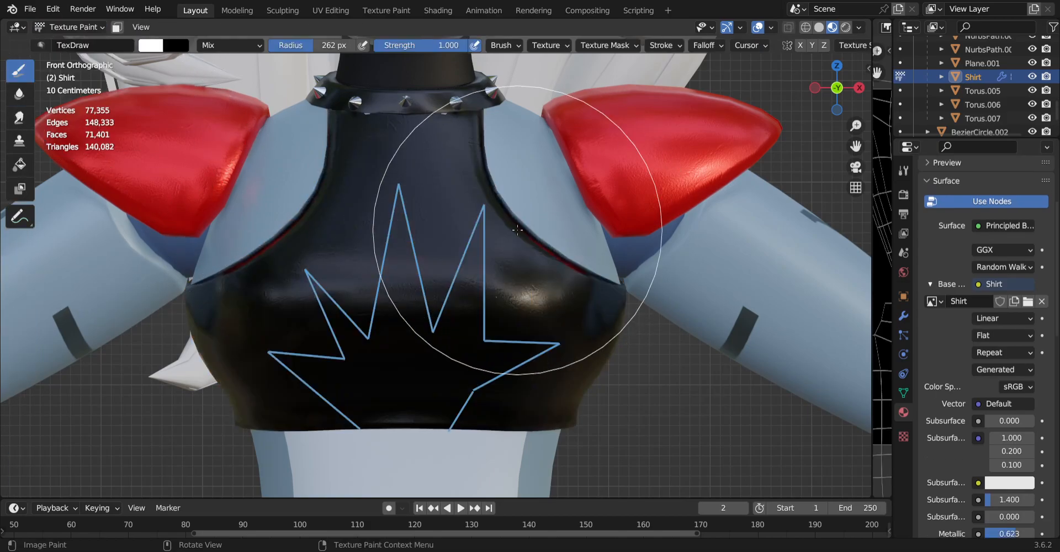
{"action": "key", "text": "bracketleft"}
{"action": "key", "text": "bracketleft"}
{"action": "key", "text": "bracketleft"}
{"action": "key", "text": "bracketright"}
{"action": "key", "text": "bracketright"}
{"action": "key", "text": "bracketright"}
{"action": "key", "text": "bracketright"}
{"action": "key", "text": "bracketleft"}
{"action": "key", "text": "bracketleft"}
{"action": "key", "text": "bracketright"}
{"action": "key", "text": "bracketleft"}
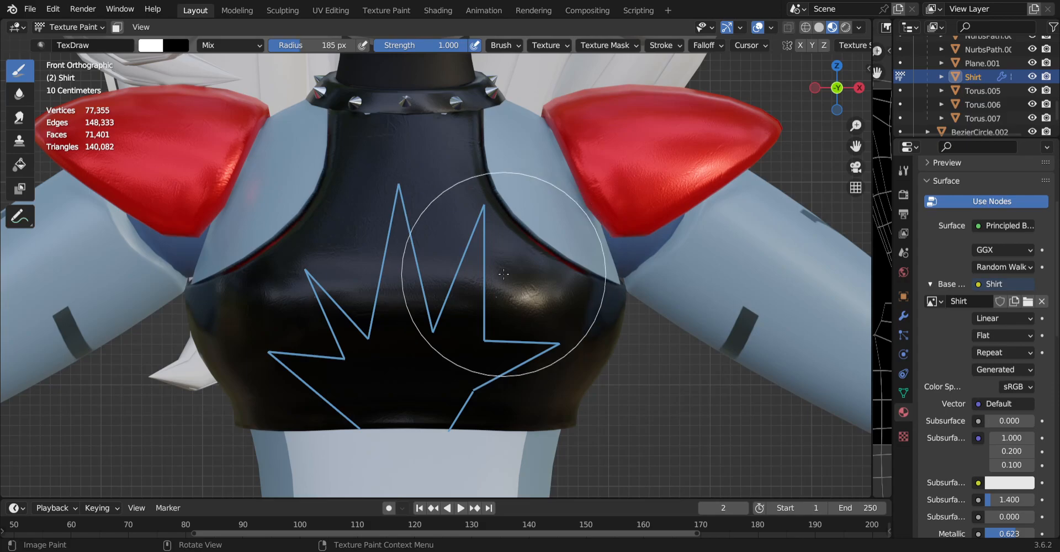
{"action": "key", "text": "bracketleft"}
{"action": "key", "text": "bracketleft"}
{"action": "key", "text": "bracketleft"}
{"action": "key", "text": "bracketleft"}
{"action": "key", "text": "bracketleft"}
{"action": "key", "text": "bracketleft"}
{"action": "scroll", "coordinate": [403, 348], "scroll_direction": "up", "scroll_amount": 5}
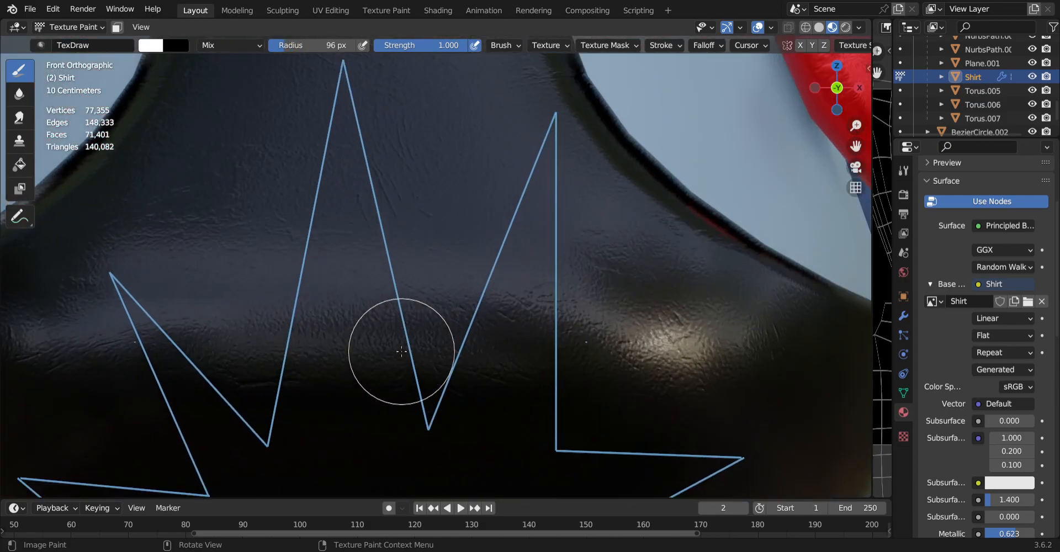
{"action": "mouse_move", "coordinate": [856, 146]}
{"action": "left_mouse_down"}
{"action": "mouse_move", "coordinate": [951, 80]}
{"action": "mouse_move", "coordinate": [965, 203]}
{"action": "left_mouse_up"}
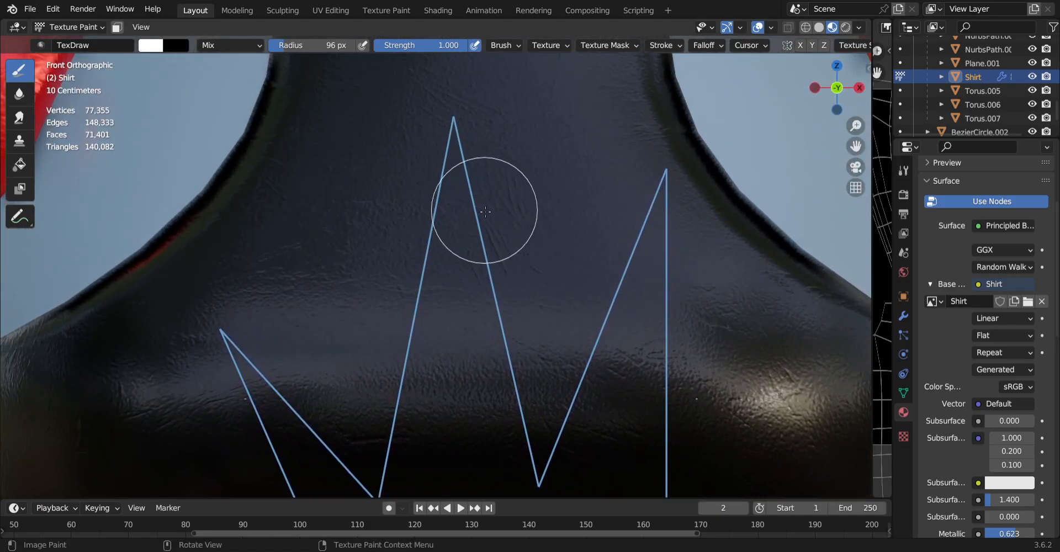
{"action": "key", "text": "bracketleft"}
{"action": "key", "text": "bracketleft"}
{"action": "key", "text": "bracketleft"}
{"action": "key", "text": "bracketleft"}
{"action": "key", "text": "bracketleft"}
{"action": "key", "text": "bracketleft"}
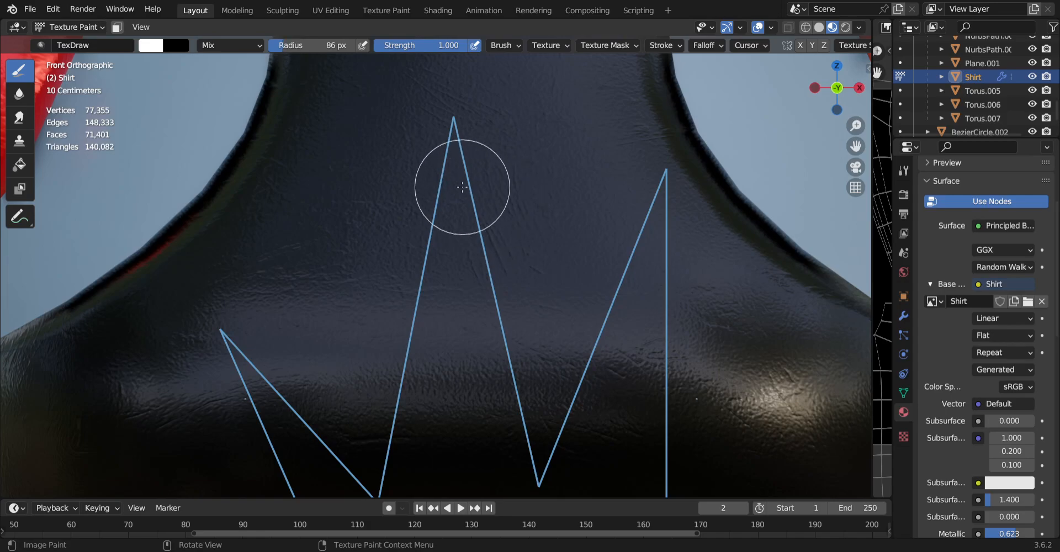
{"action": "key", "text": "bracketleft"}
{"action": "key", "text": "bracketleft"}
{"action": "key", "text": "bracketleft"}
{"action": "key", "text": "bracketleft"}
{"action": "key", "text": "bracketleft"}
{"action": "key", "text": "bracketleft"}
{"action": "key", "text": "bracketleft"}
{"action": "key", "text": "bracketleft"}
{"action": "key", "text": "bracketleft"}
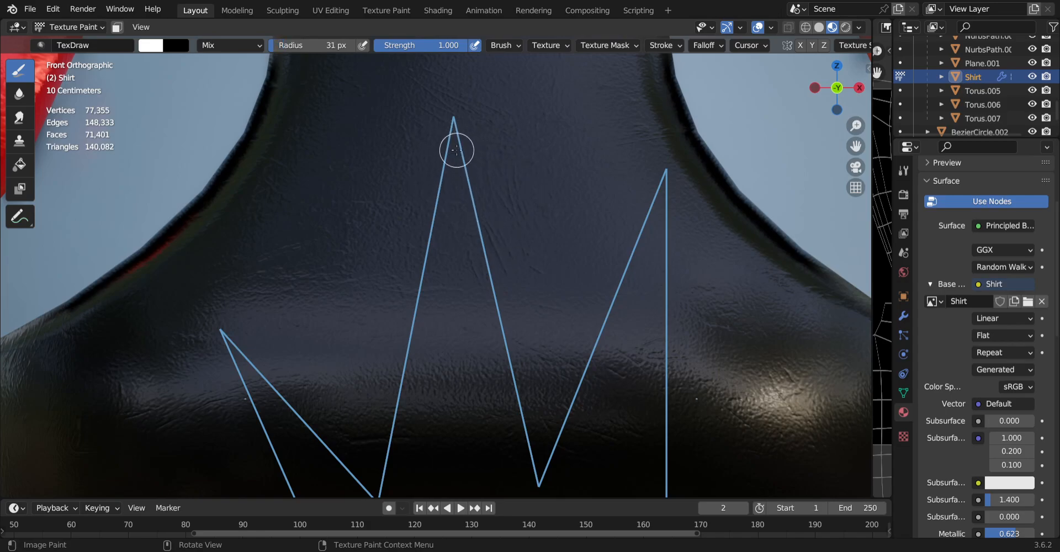
{"action": "key", "text": "bracketleft"}
Try painting white strokes down both sides of the central spike and undo them.
{"action": "mouse_move", "coordinate": [454, 129]}
{"action": "left_mouse_down"}
{"action": "mouse_move", "coordinate": [478, 278]}
{"action": "mouse_move", "coordinate": [451, 128]}
{"action": "mouse_move", "coordinate": [405, 353]}
{"action": "mouse_move", "coordinate": [417, 286]}
{"action": "left_mouse_up"}
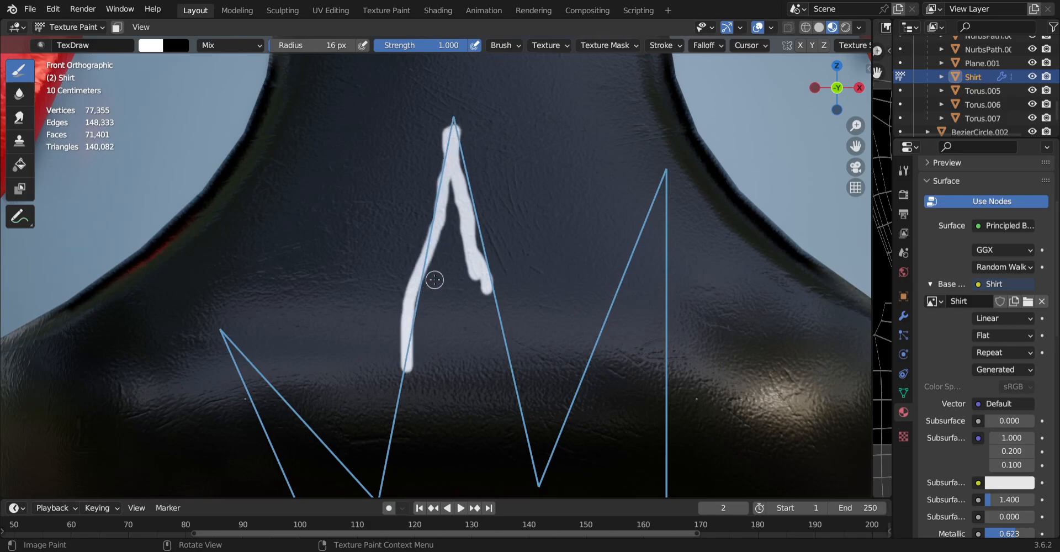
{"action": "key", "text": "ctrl+z"}
{"action": "mouse_move", "coordinate": [855, 146]}
{"action": "left_mouse_down"}
{"action": "mouse_move", "coordinate": [870, 102]}
{"action": "mouse_move", "coordinate": [883, 118]}
{"action": "left_mouse_up"}
{"action": "key", "text": "ctrl+z"}
{"action": "key", "text": "ctrl+z"}
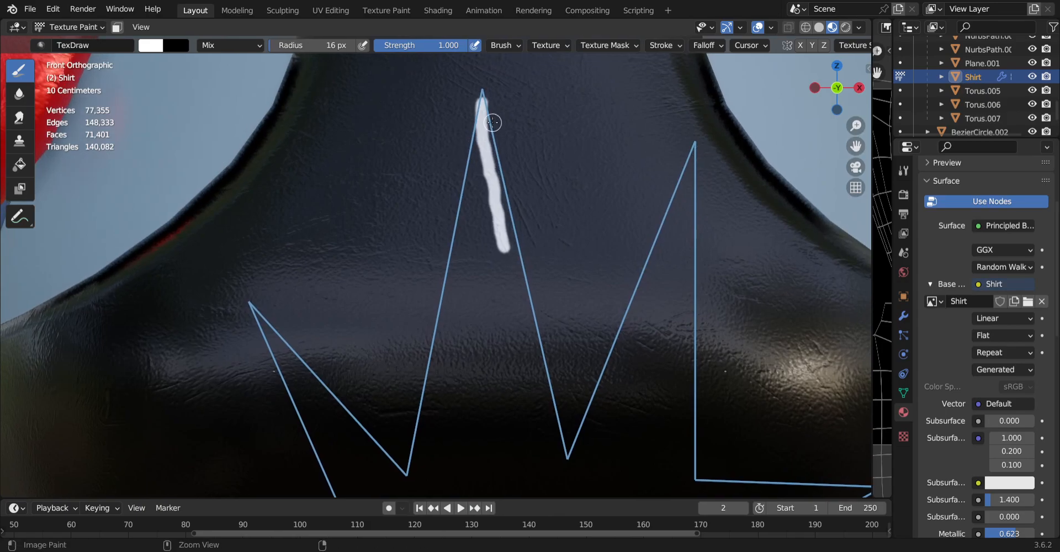
Paint white lines along both sides of the central spike and the spike beside it, following the annotation.
{"action": "left_click_drag", "start_coordinate": [485, 104], "coordinate": [411, 476]}
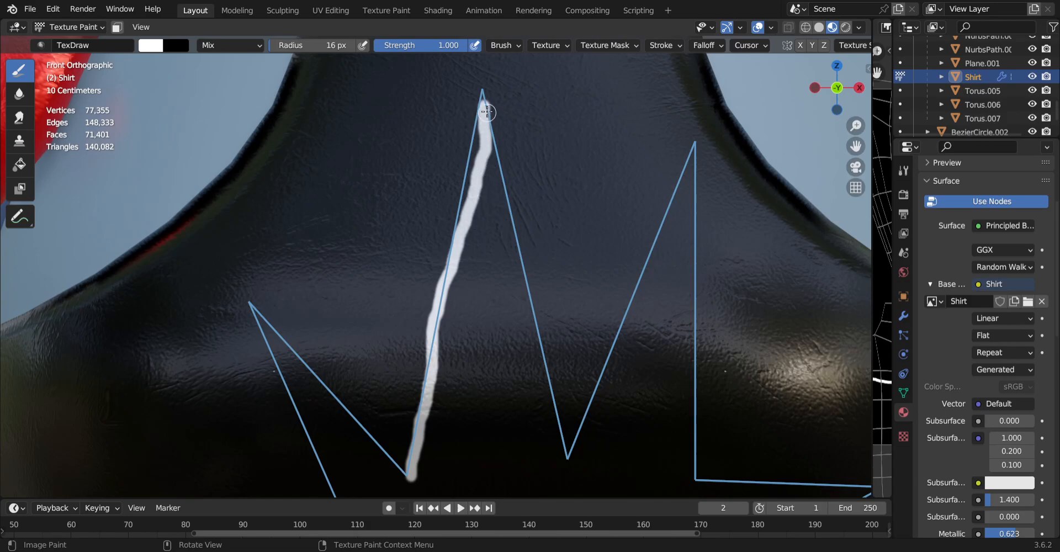
{"action": "mouse_move", "coordinate": [484, 114]}
{"action": "left_mouse_down"}
{"action": "mouse_move", "coordinate": [568, 461]}
{"action": "mouse_move", "coordinate": [608, 338]}
{"action": "mouse_move", "coordinate": [697, 150]}
{"action": "left_mouse_up"}
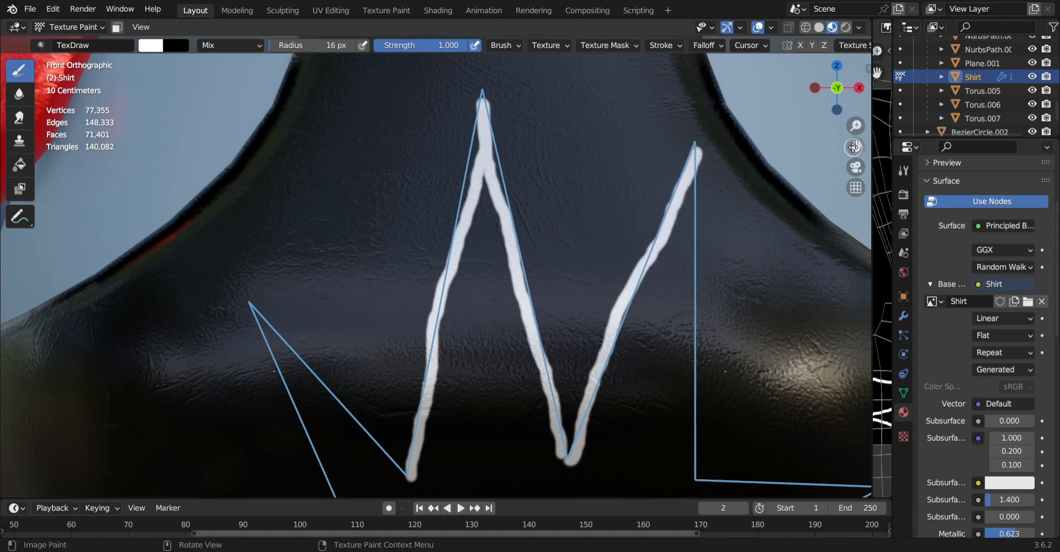
{"action": "middle_click_drag", "start_coordinate": [766, 202], "coordinate": [752, 126], "text": "shift"}
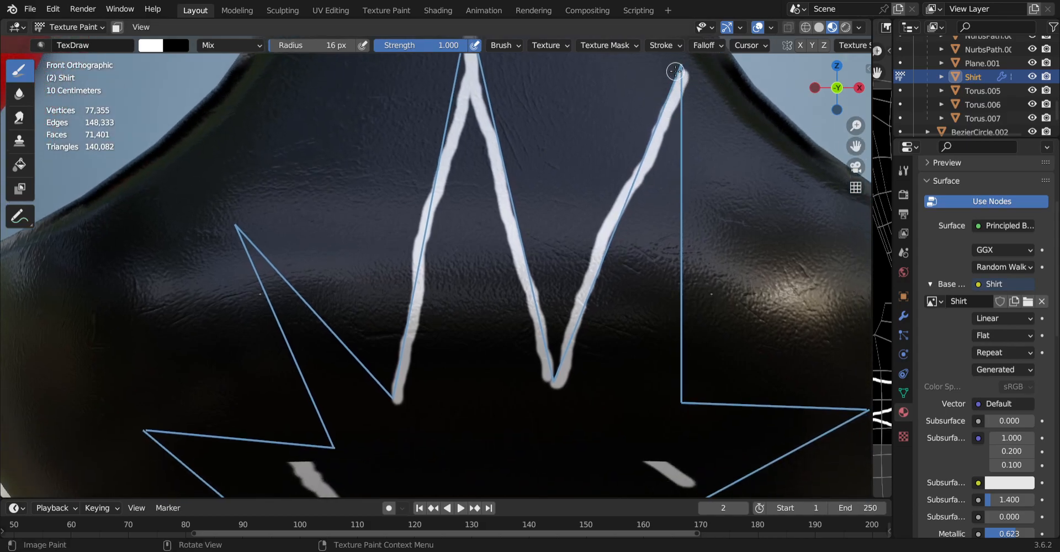
{"action": "mouse_move", "coordinate": [684, 71]}
{"action": "left_mouse_down"}
{"action": "mouse_move", "coordinate": [671, 147]}
{"action": "mouse_move", "coordinate": [680, 401]}
{"action": "left_mouse_up"}
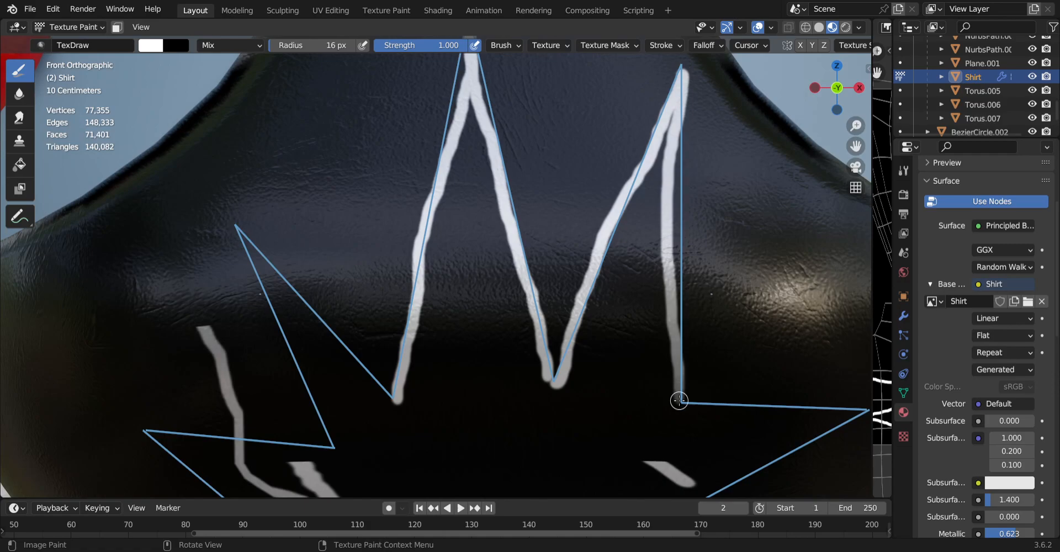
{"action": "middle_click_drag", "start_coordinate": [680, 402], "coordinate": [725, 234], "text": "shift"}
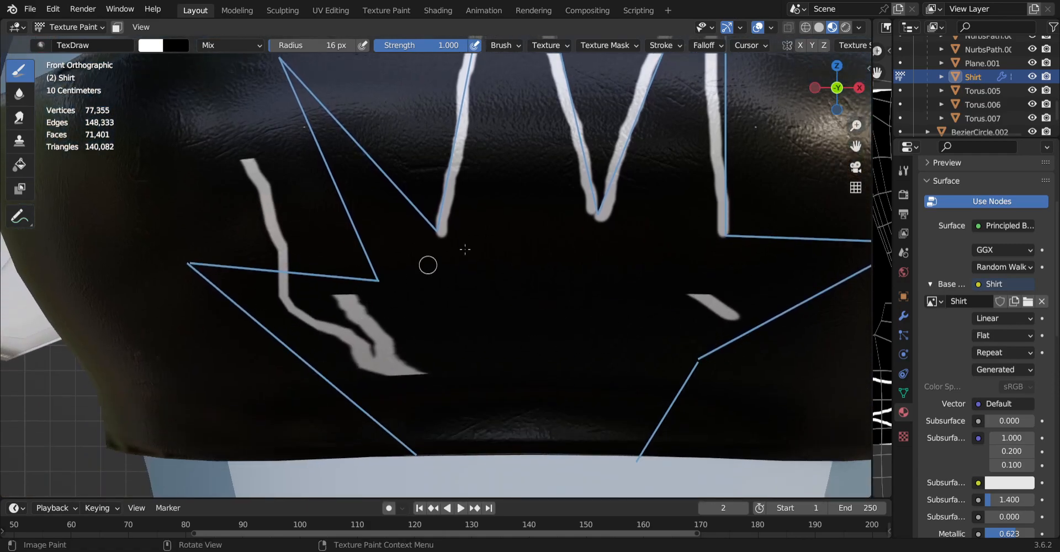
Display the Shirt image in the UV Editing workspace and check where the painted strokes fall on the UV islands.
{"action": "left_click", "coordinate": [332, 11]}
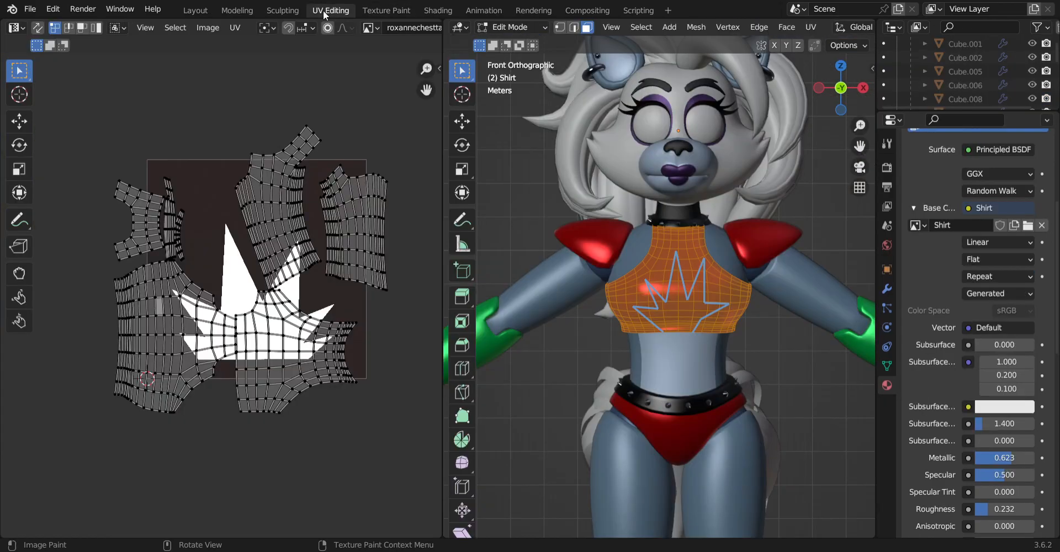
{"action": "scroll", "coordinate": [309, 334], "scroll_direction": "down", "scroll_amount": 3}
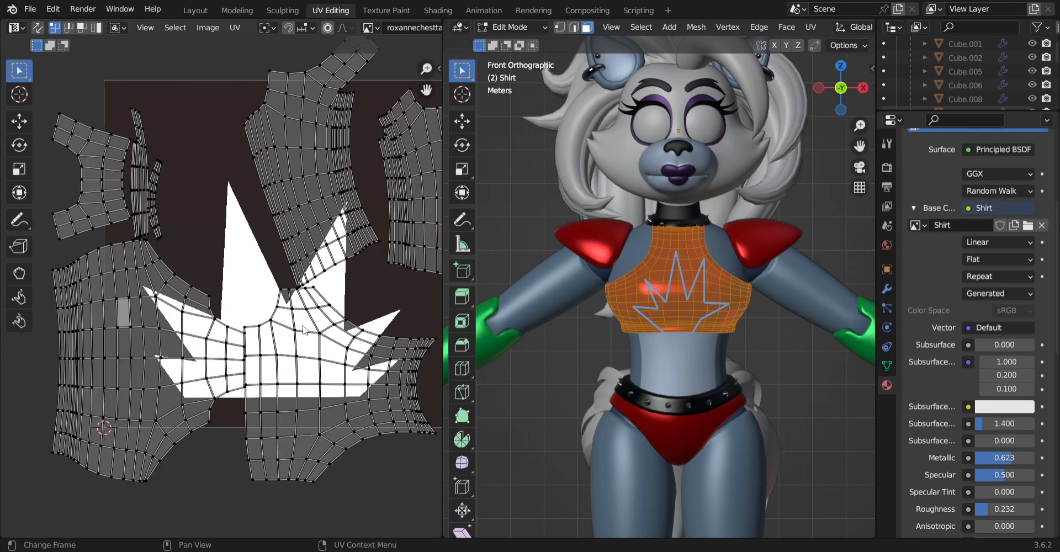
{"action": "scroll", "coordinate": [296, 320], "scroll_direction": "up", "scroll_amount": 1}
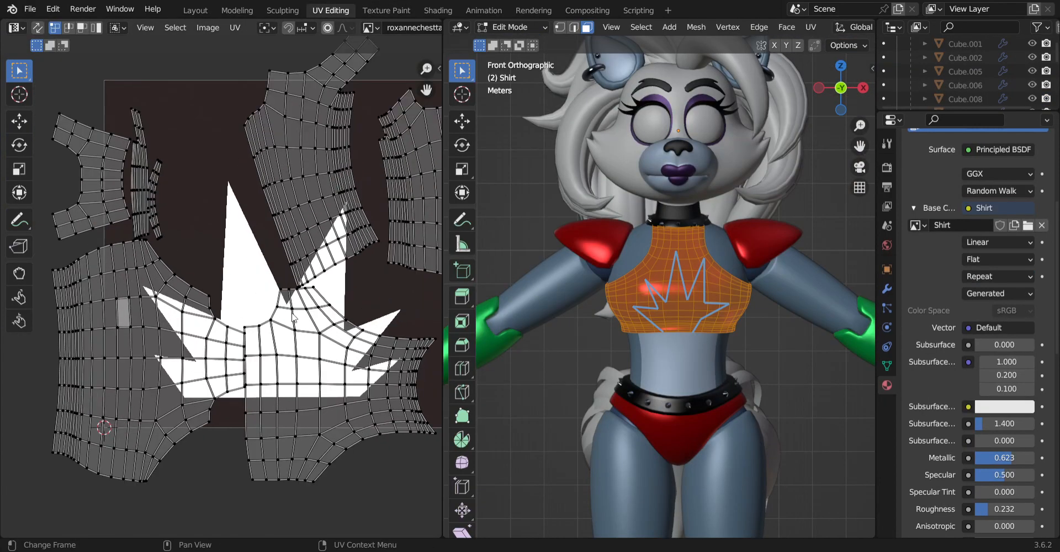
{"action": "left_click", "coordinate": [367, 30]}
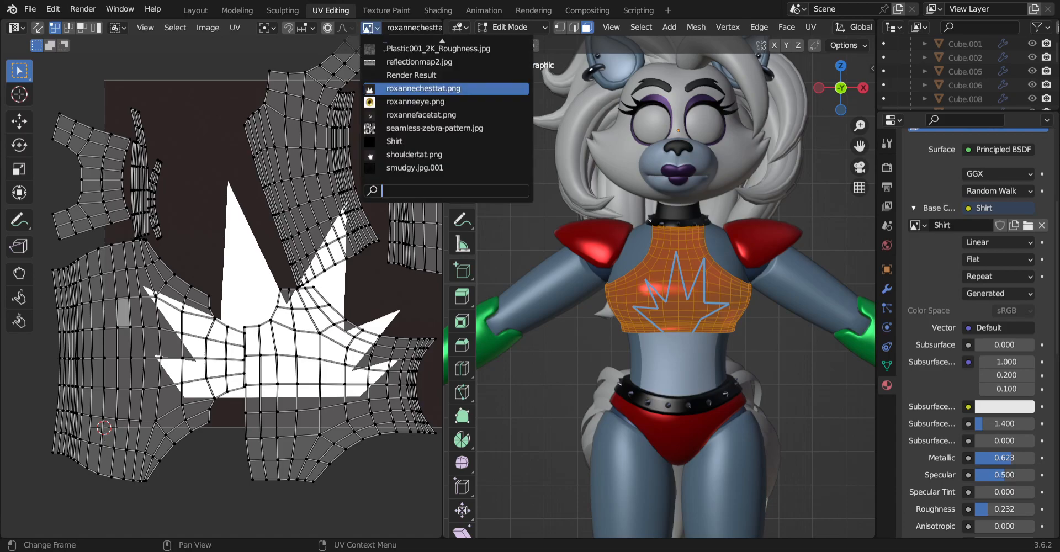
{"action": "left_click", "coordinate": [404, 142]}
{"action": "scroll", "coordinate": [306, 252], "scroll_direction": "down", "scroll_amount": 3}
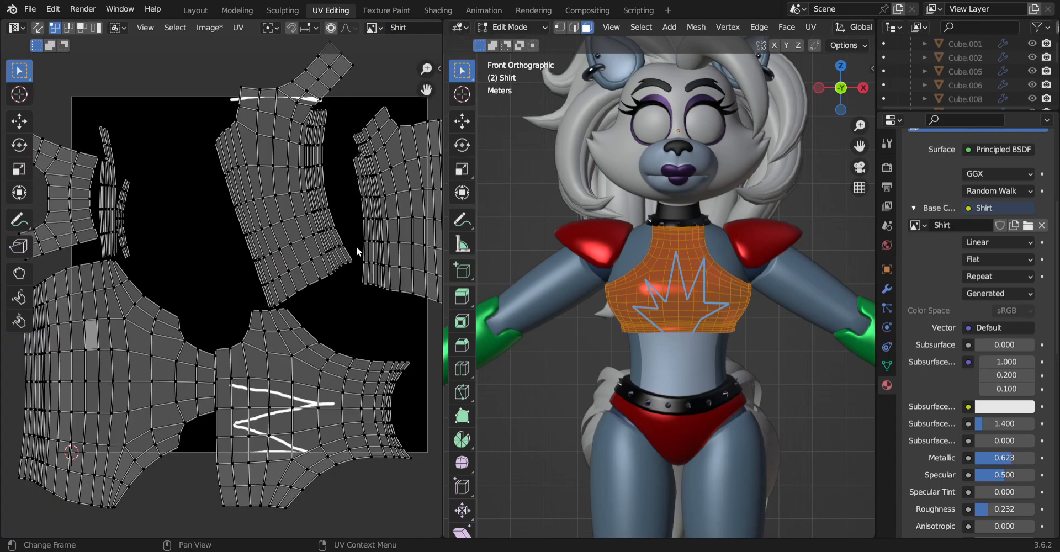
{"action": "scroll", "coordinate": [307, 104], "scroll_direction": "up", "scroll_amount": 1}
{"action": "scroll", "coordinate": [306, 105], "scroll_direction": "down", "scroll_amount": 1}
{"action": "left_click_drag", "start_coordinate": [427, 91], "coordinate": [422, 79]}
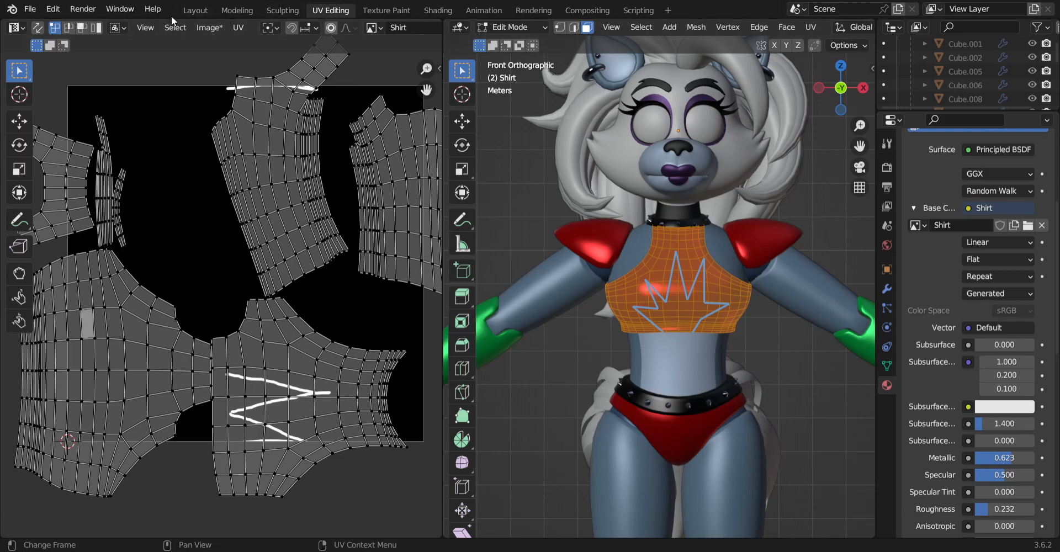
Return to the Layout workspace, put the Shirt in Texture Paint mode and paint a white line along the left spike's outer side.
{"action": "left_click", "coordinate": [194, 11]}
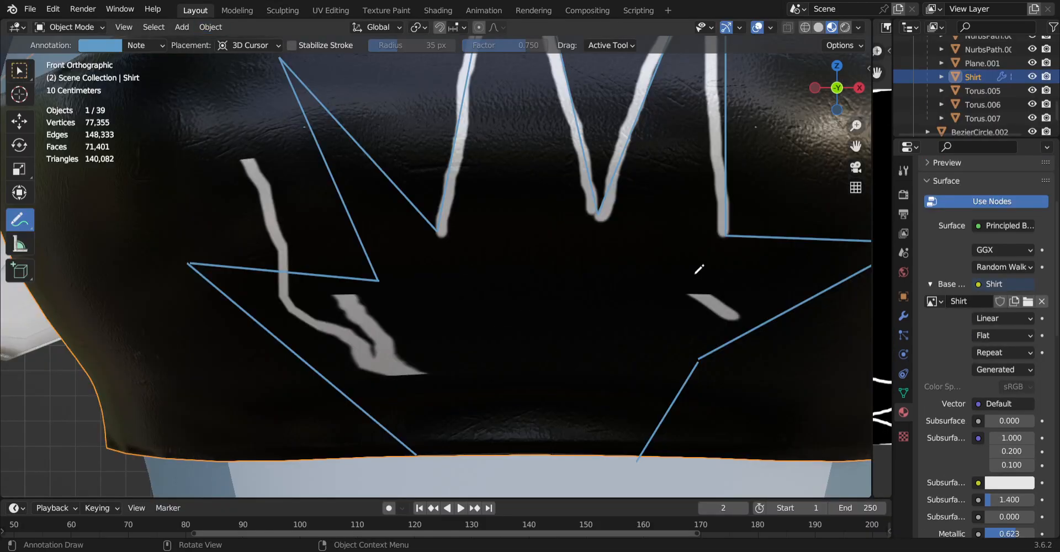
{"action": "left_click_drag", "start_coordinate": [380, 280], "coordinate": [349, 223]}
{"action": "key", "text": "ctrl+z"}
{"action": "left_click", "coordinate": [70, 27]}
{"action": "left_click", "coordinate": [82, 118]}
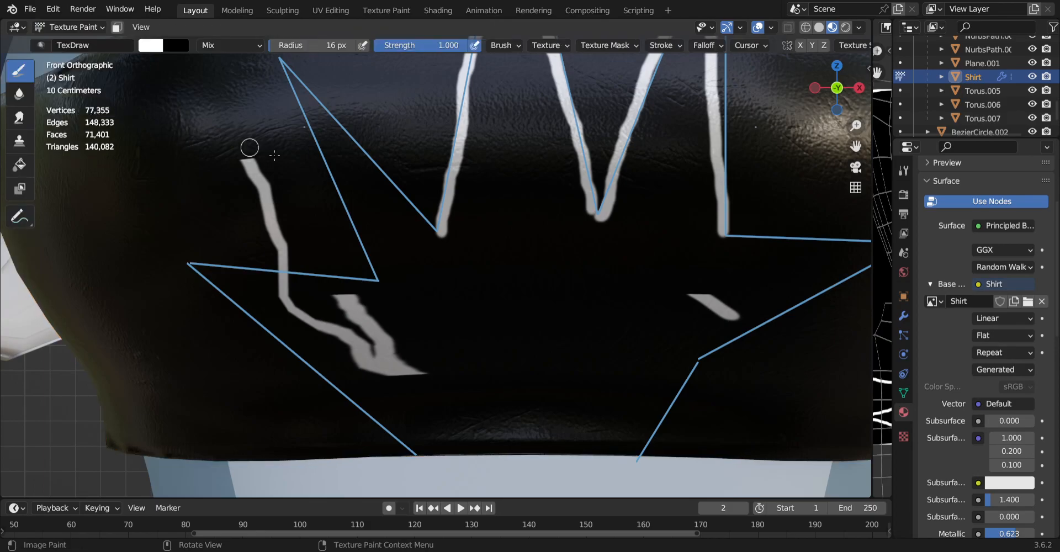
{"action": "left_click_drag", "start_coordinate": [385, 273], "coordinate": [281, 59]}
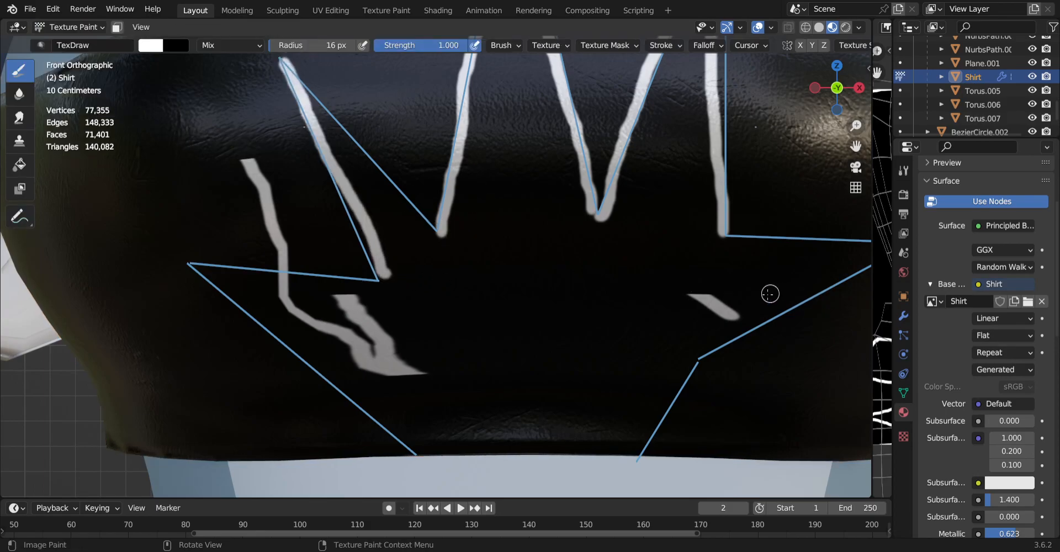
Paint white lines along the star's right spike, lower edges and left spike, following the annotation.
{"action": "mouse_move", "coordinate": [696, 357]}
{"action": "left_mouse_down"}
{"action": "mouse_move", "coordinate": [762, 308]}
{"action": "mouse_move", "coordinate": [868, 257]}
{"action": "left_mouse_up"}
{"action": "left_click_drag", "start_coordinate": [728, 237], "coordinate": [871, 246]}
{"action": "mouse_move", "coordinate": [691, 360]}
{"action": "left_mouse_down"}
{"action": "mouse_move", "coordinate": [635, 452]}
{"action": "mouse_move", "coordinate": [421, 451]}
{"action": "mouse_move", "coordinate": [267, 356]}
{"action": "mouse_move", "coordinate": [194, 273]}
{"action": "mouse_move", "coordinate": [371, 277]}
{"action": "left_mouse_up"}
{"action": "scroll", "coordinate": [481, 284], "scroll_direction": "down", "scroll_amount": 5}
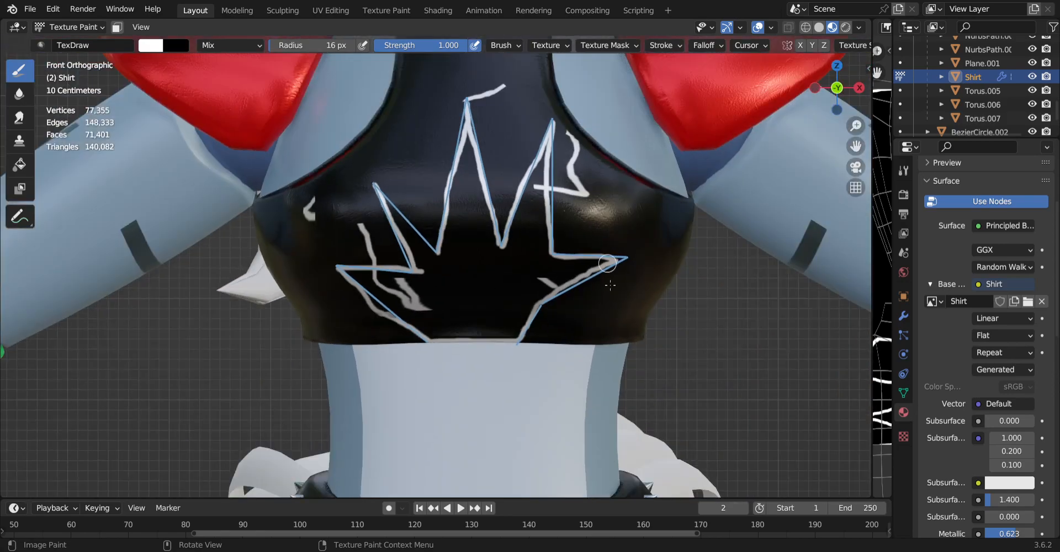
Undo the latest outline strokes back to the white lines on the two tall spikes, staying in Texture Paint mode.
{"action": "key", "text": "ctrl+z"}
{"action": "key", "text": "ctrl+z"}
{"action": "key", "text": "ctrl+z"}
{"action": "key", "text": "ctrl+z"}
{"action": "key", "text": "ctrl+z"}
{"action": "key", "text": "ctrl+z"}
{"action": "key", "text": "ctrl+z"}
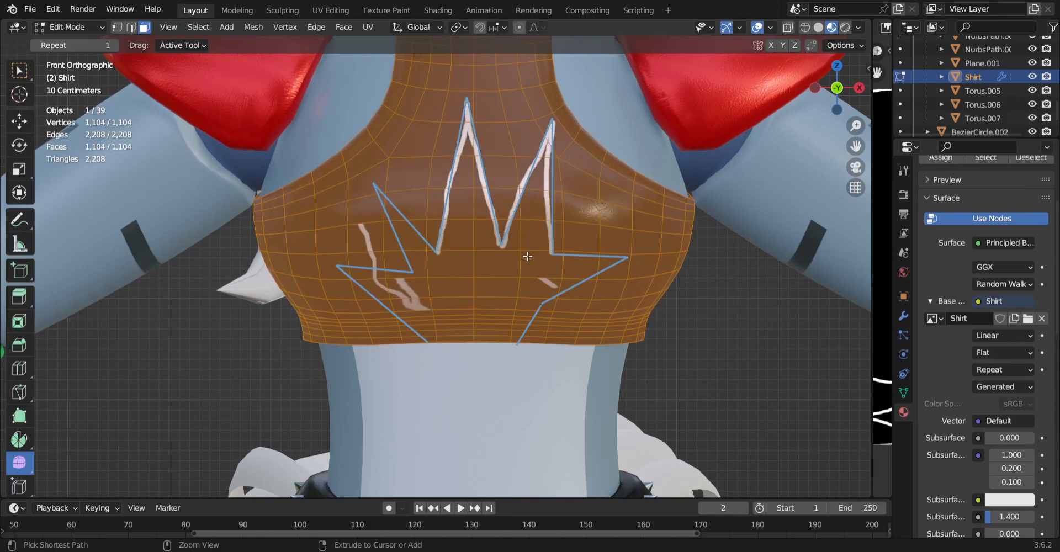
{"action": "key", "text": "ctrl+shift+z"}
{"action": "key", "text": "ctrl+shift+z"}
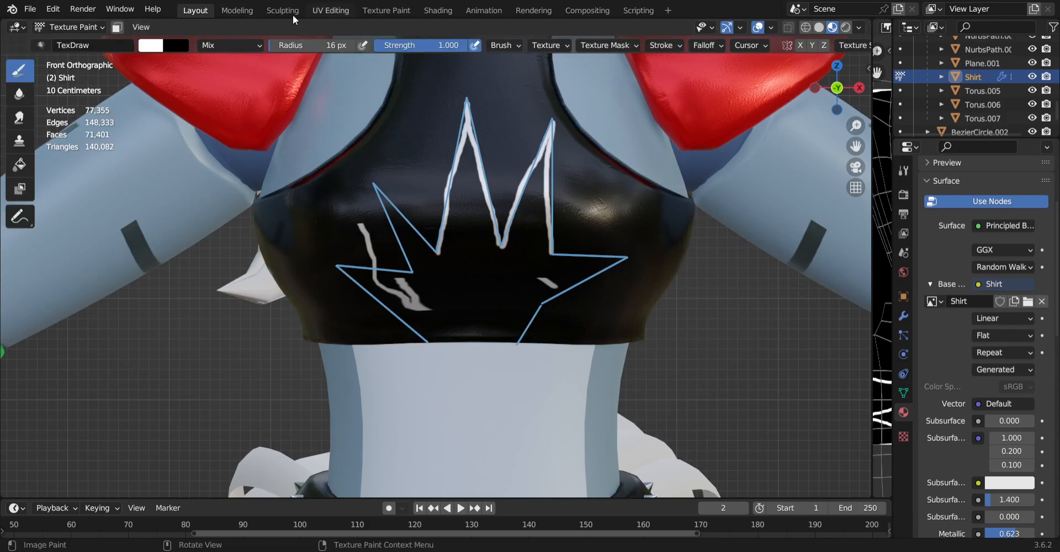
Return the Shirt to Object Mode, open the UV Editing workspace and scale all its UV islands down inside the image bounds.
{"action": "left_click", "coordinate": [75, 26]}
{"action": "left_click", "coordinate": [75, 39]}
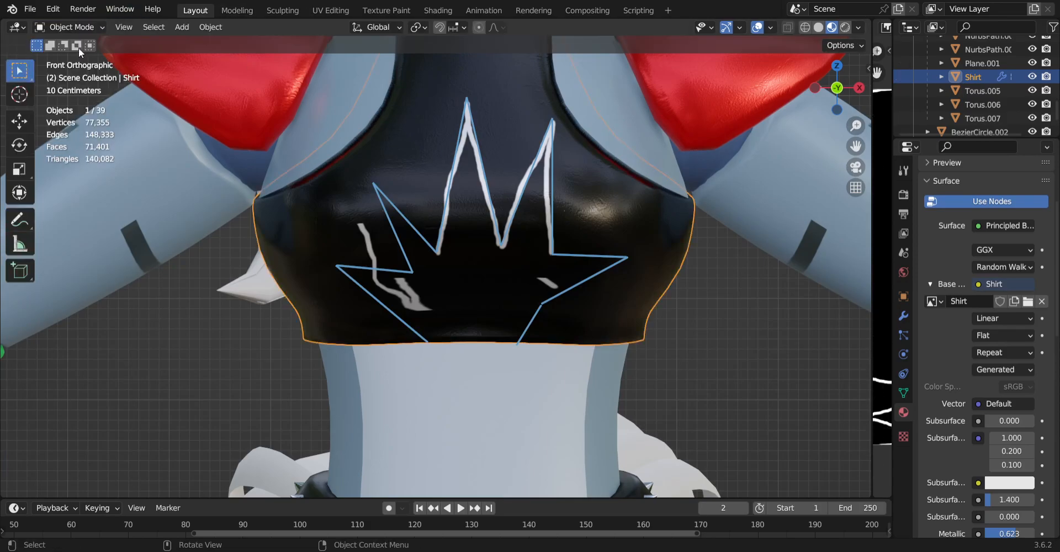
{"action": "left_click", "coordinate": [330, 10]}
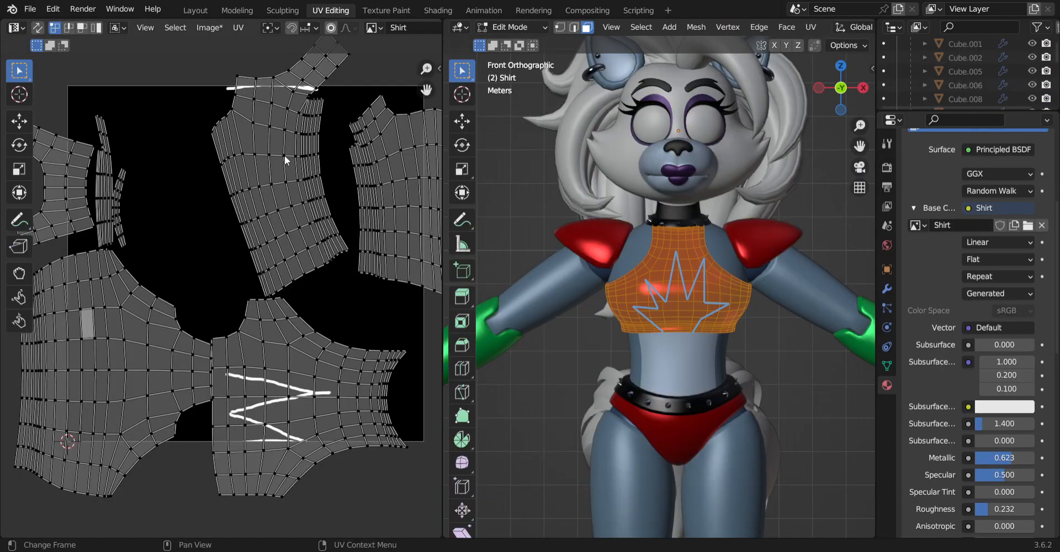
{"action": "left_click", "coordinate": [11, 171]}
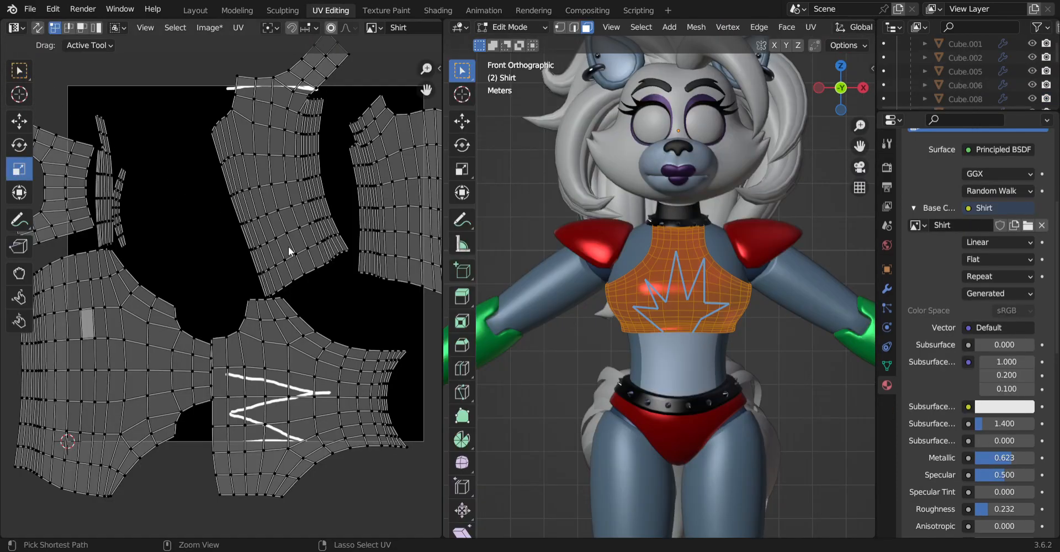
{"action": "key", "text": "a"}
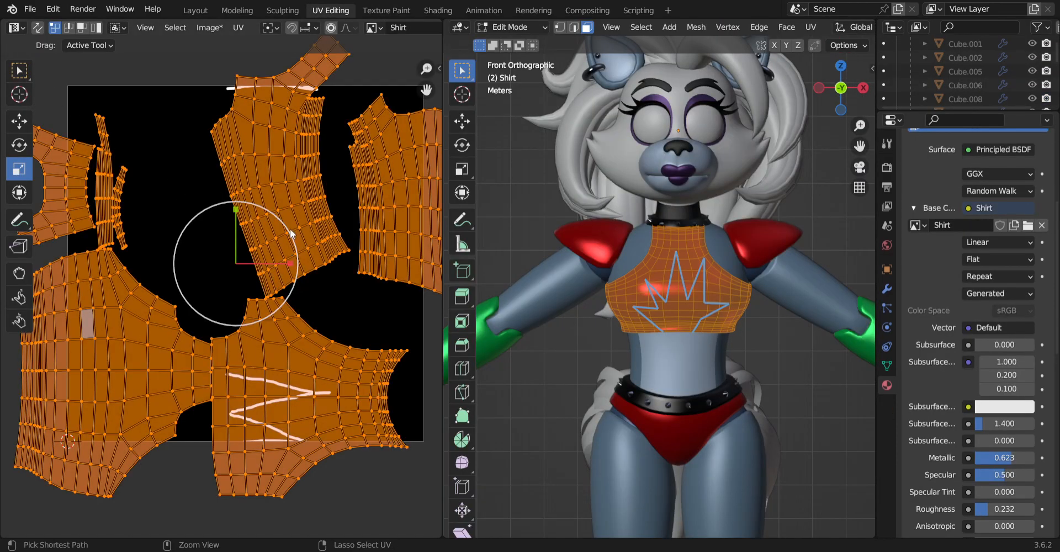
{"action": "left_click_drag", "start_coordinate": [279, 226], "coordinate": [240, 174]}
Slightly enlarge all the UV islands and move them so they fit fully within the Shirt image.
{"action": "left_click", "coordinate": [17, 129]}
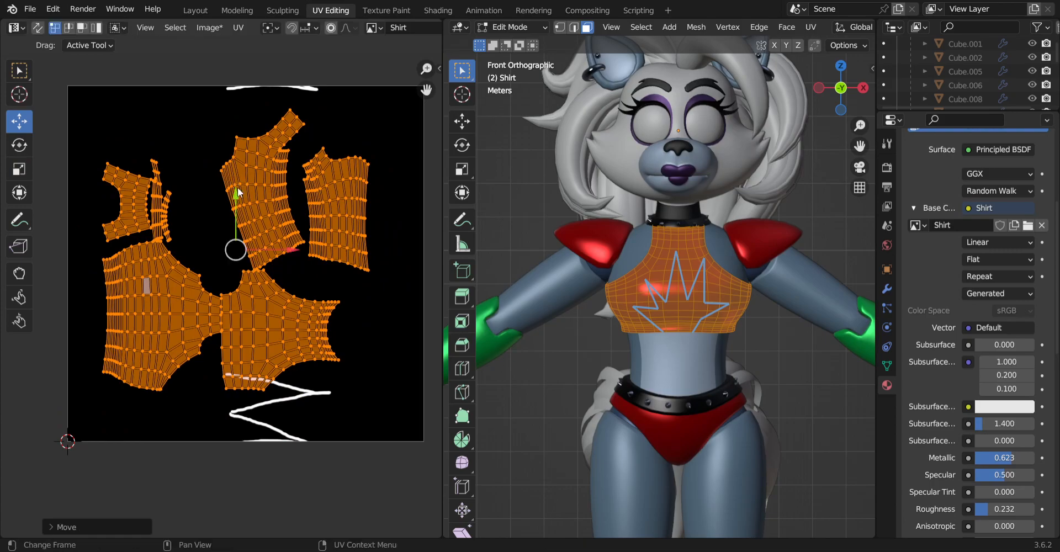
{"action": "left_click_drag", "start_coordinate": [280, 251], "coordinate": [308, 217]}
{"action": "left_click", "coordinate": [19, 169]}
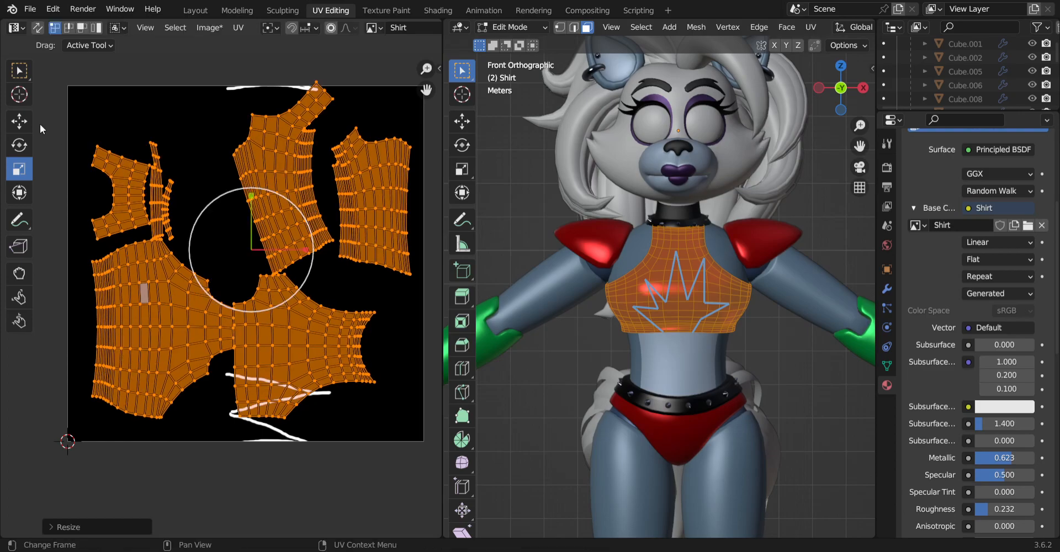
{"action": "left_click", "coordinate": [19, 120]}
{"action": "left_click_drag", "start_coordinate": [255, 197], "coordinate": [257, 218]}
{"action": "key", "text": "w"}
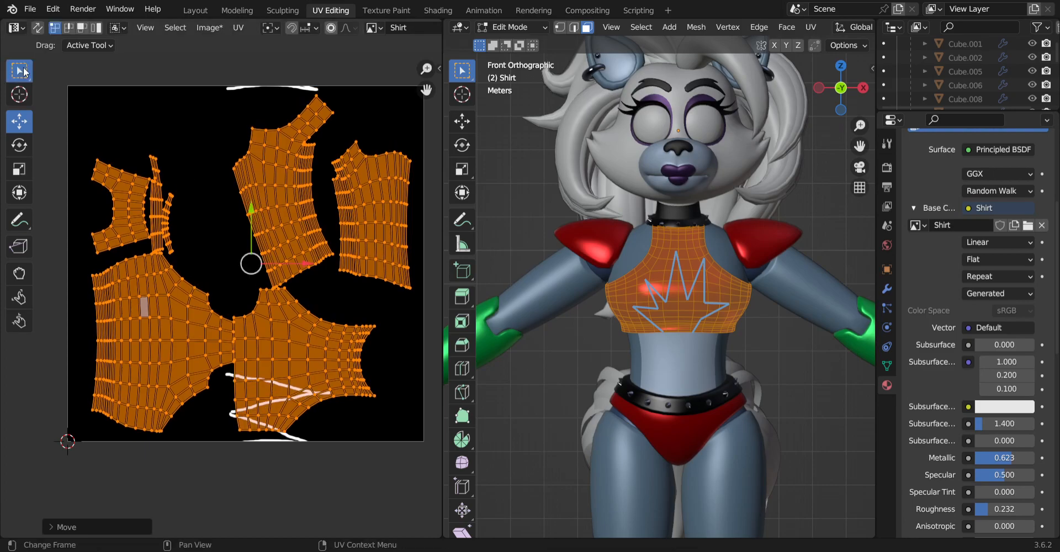
Return to the Layout workspace, widen the image editor beside the 3D viewport and set it to Paint mode.
{"action": "left_click", "coordinate": [196, 12]}
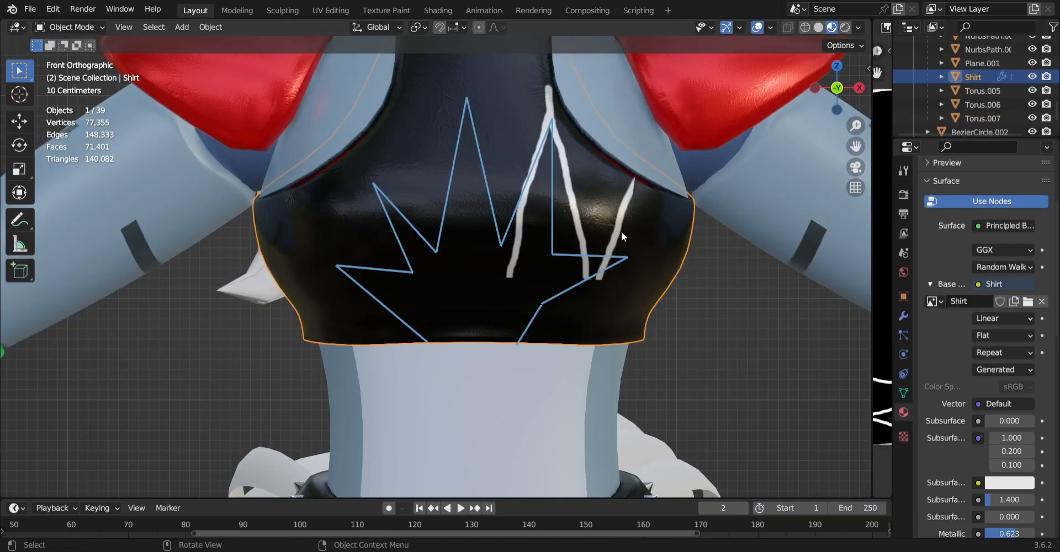
{"action": "scroll", "coordinate": [602, 240], "scroll_direction": "down", "scroll_amount": 1}
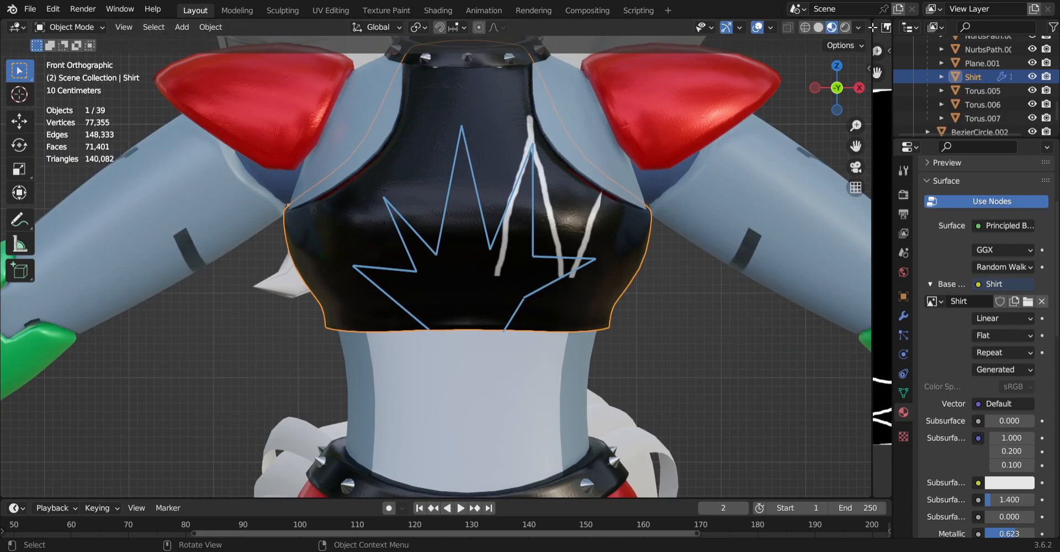
{"action": "left_click_drag", "start_coordinate": [874, 34], "coordinate": [507, 62]}
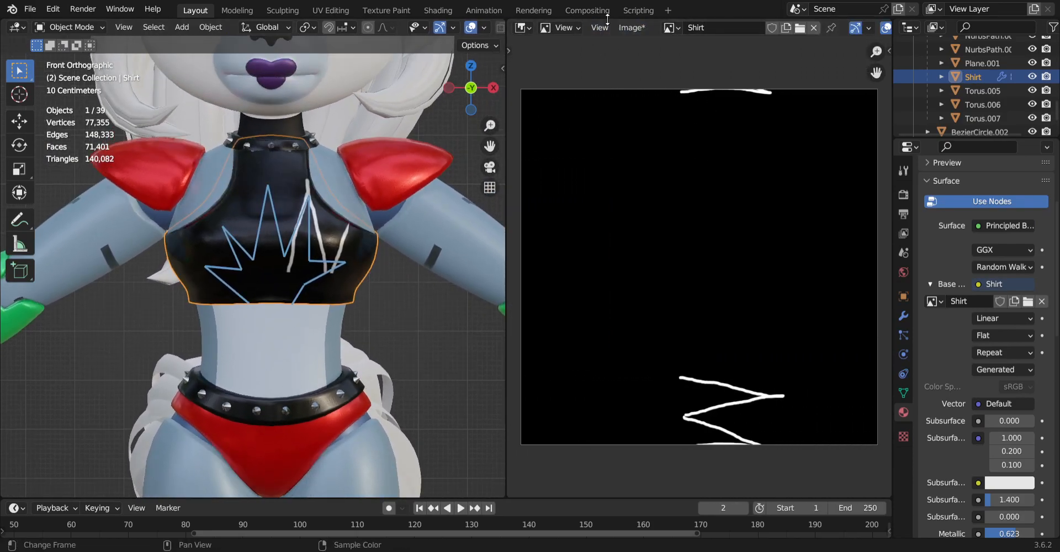
{"action": "left_click", "coordinate": [560, 28]}
{"action": "left_click", "coordinate": [555, 58]}
Try painting white strokes directly on the Shirt image near its upper edge.
{"action": "left_click_drag", "start_coordinate": [754, 97], "coordinate": [761, 100]}
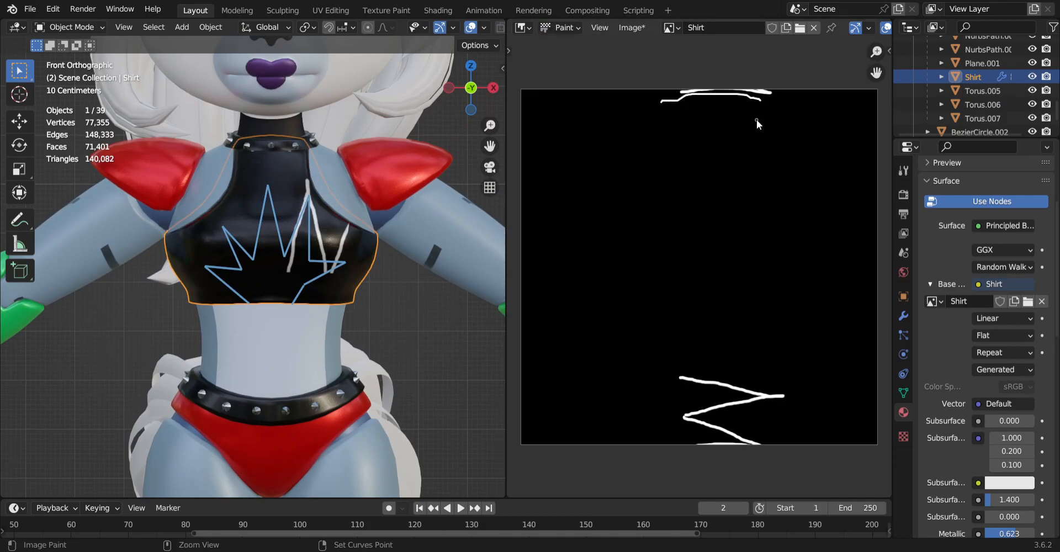
{"action": "scroll", "coordinate": [715, 114], "scroll_direction": "down", "scroll_amount": 3}
{"action": "scroll", "coordinate": [708, 115], "scroll_direction": "up", "scroll_amount": 3}
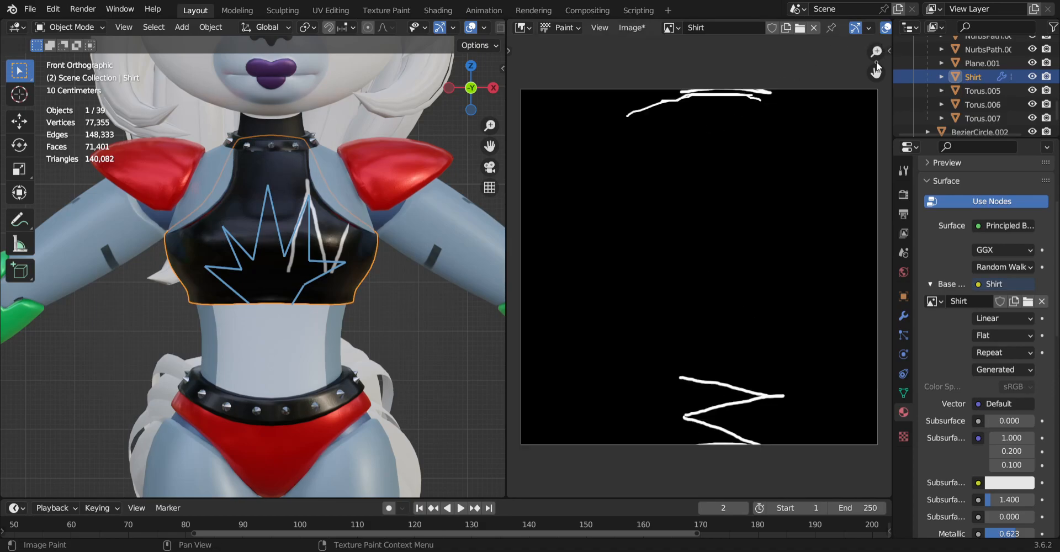
{"action": "key", "text": "t"}
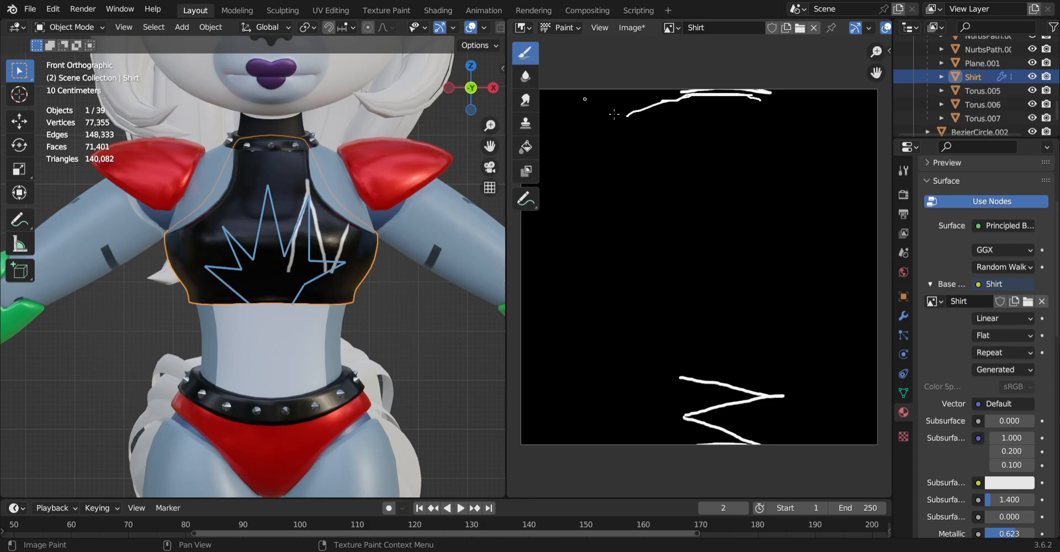
{"action": "key", "text": "t"}
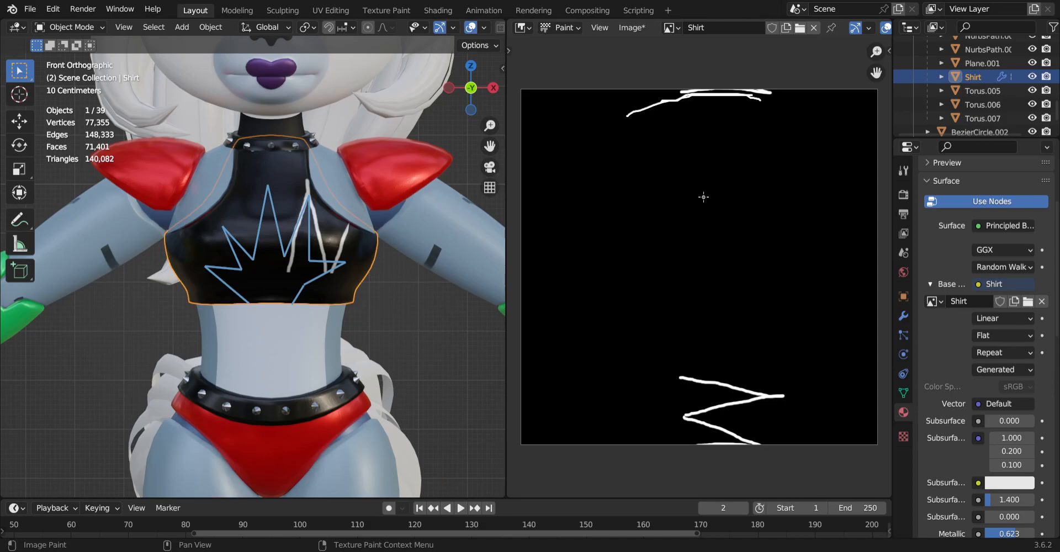
Set the brush colour to black, enlarge its radius and paint over all the white strokes on the Shirt image.
{"action": "key", "text": "n"}
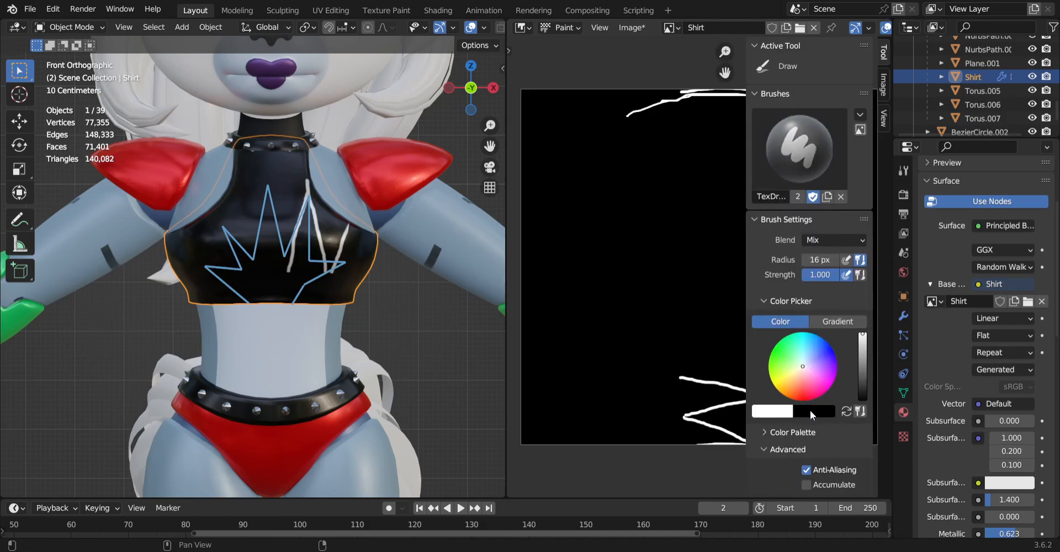
{"action": "left_click_drag", "start_coordinate": [863, 357], "coordinate": [863, 399]}
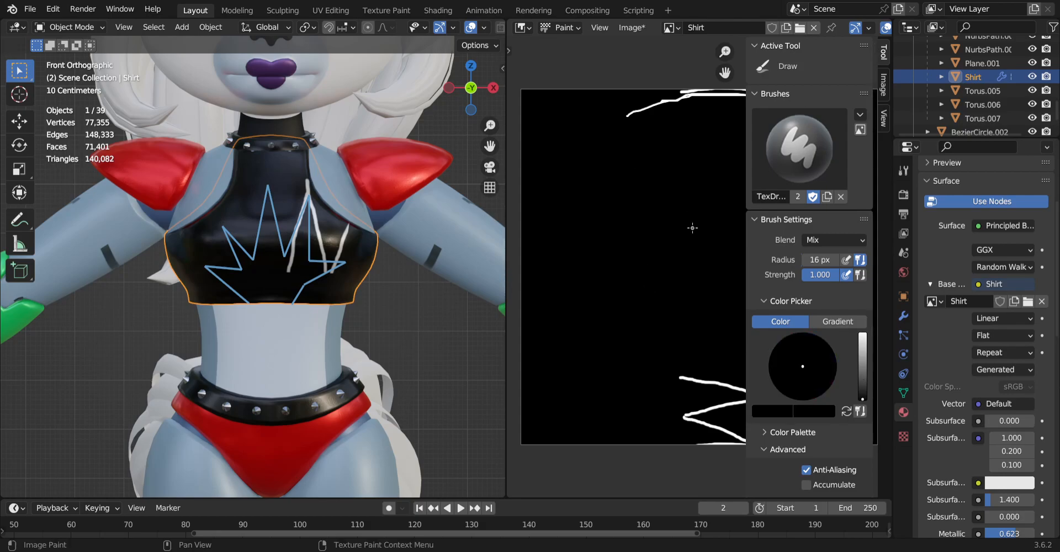
{"action": "left_click", "coordinate": [824, 259]}
{"action": "key", "text": "n"}
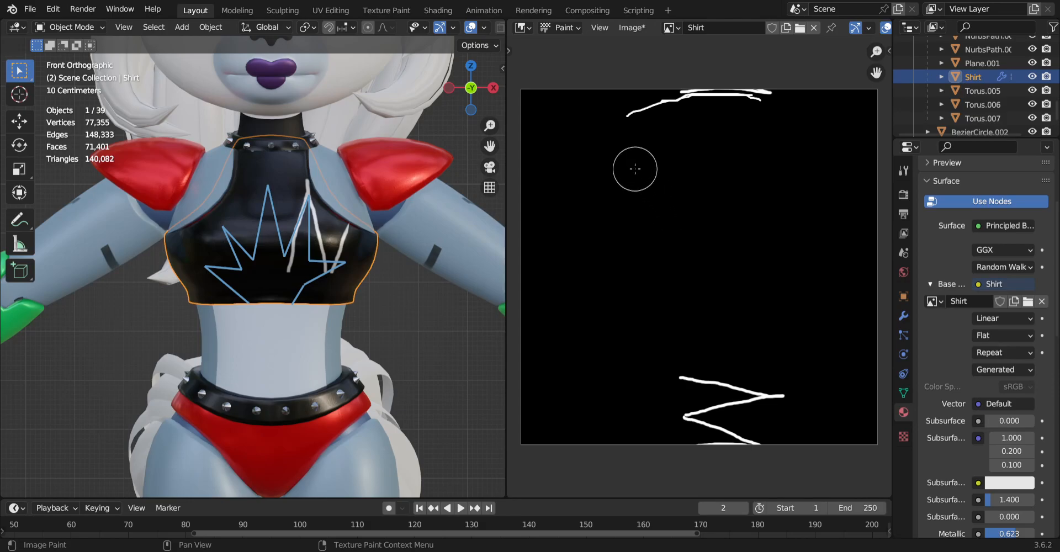
{"action": "key", "text": "ctrl+z"}
{"action": "mouse_move", "coordinate": [797, 381]}
{"action": "left_mouse_down"}
{"action": "mouse_move", "coordinate": [816, 386]}
{"action": "mouse_move", "coordinate": [663, 412]}
{"action": "mouse_move", "coordinate": [807, 407]}
{"action": "mouse_move", "coordinate": [725, 434]}
{"action": "left_mouse_up"}
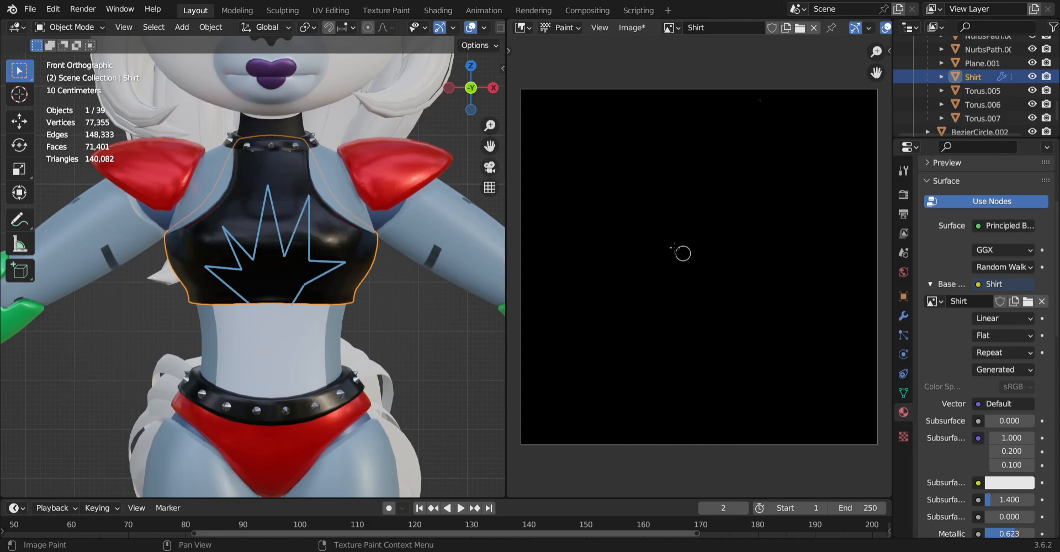
Set the image editor back to View mode and widen the 3D viewport for a close view of the shirt.
{"action": "left_click", "coordinate": [561, 32]}
{"action": "left_click", "coordinate": [574, 48]}
{"action": "left_click_drag", "start_coordinate": [510, 174], "coordinate": [825, 188]}
{"action": "scroll", "coordinate": [483, 262], "scroll_direction": "up", "scroll_amount": 2}
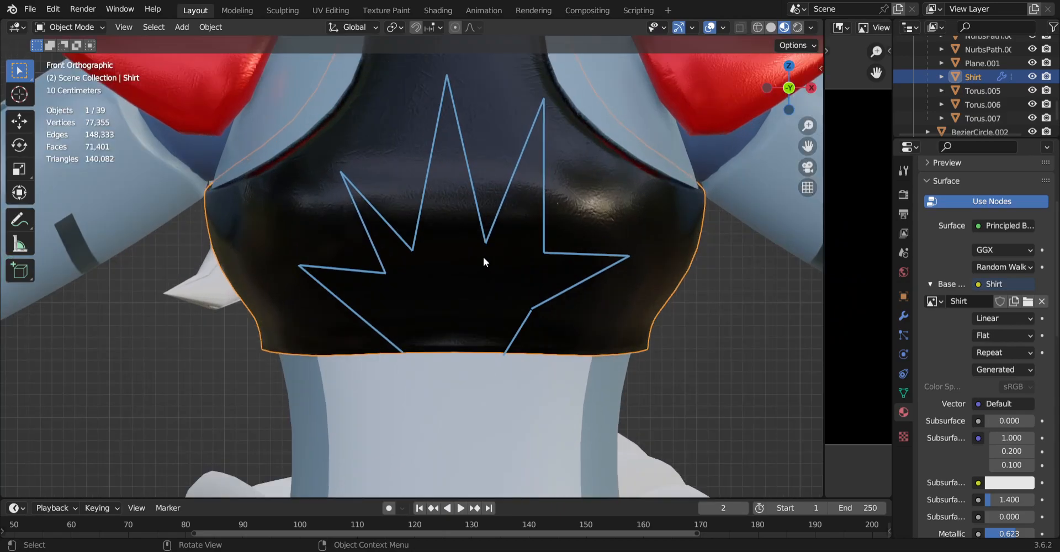
Put the Shirt in Texture Paint mode and set the brush colour to white.
{"action": "left_click", "coordinate": [70, 28]}
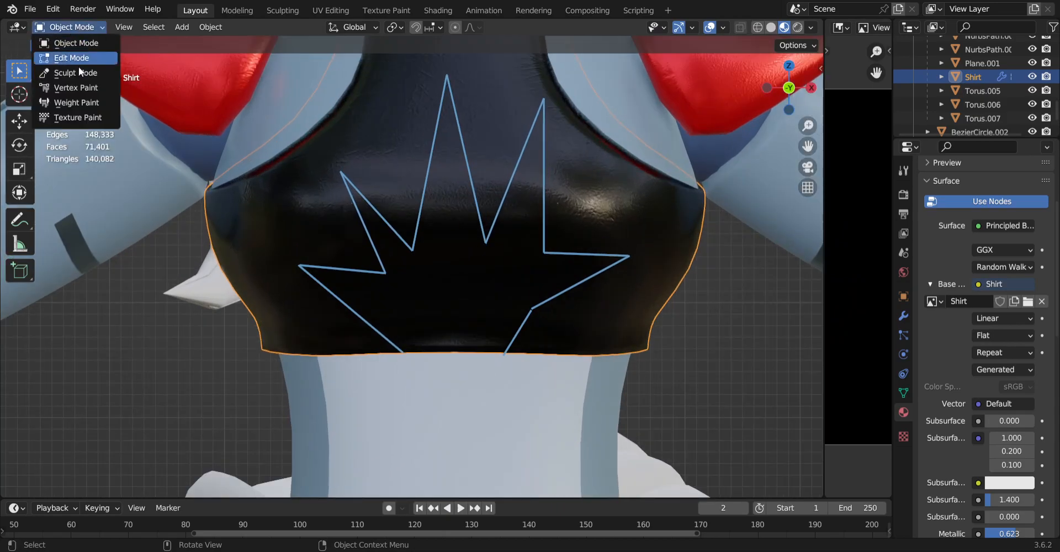
{"action": "left_click", "coordinate": [83, 116]}
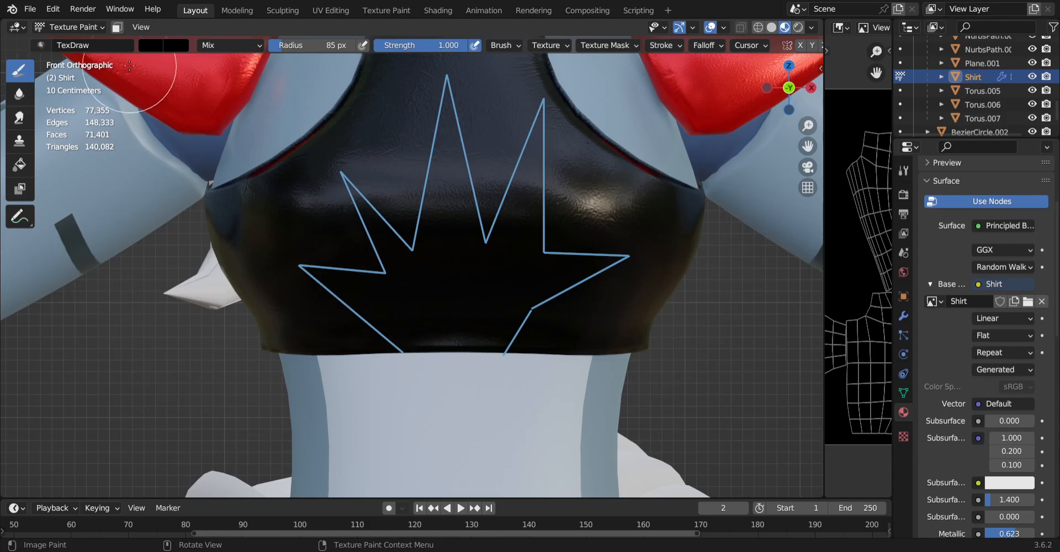
{"action": "left_click", "coordinate": [151, 45]}
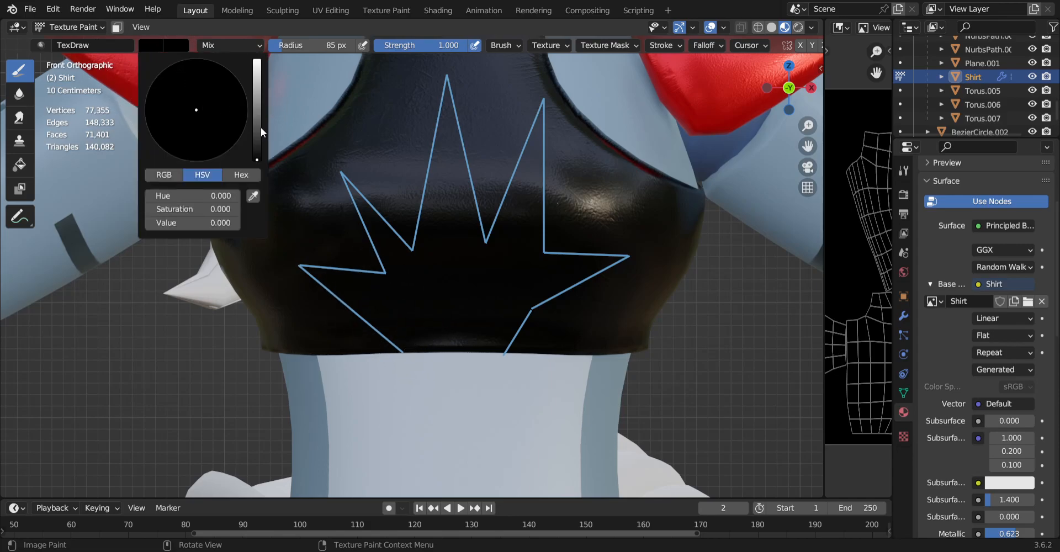
{"action": "left_click_drag", "start_coordinate": [257, 132], "coordinate": [257, 60]}
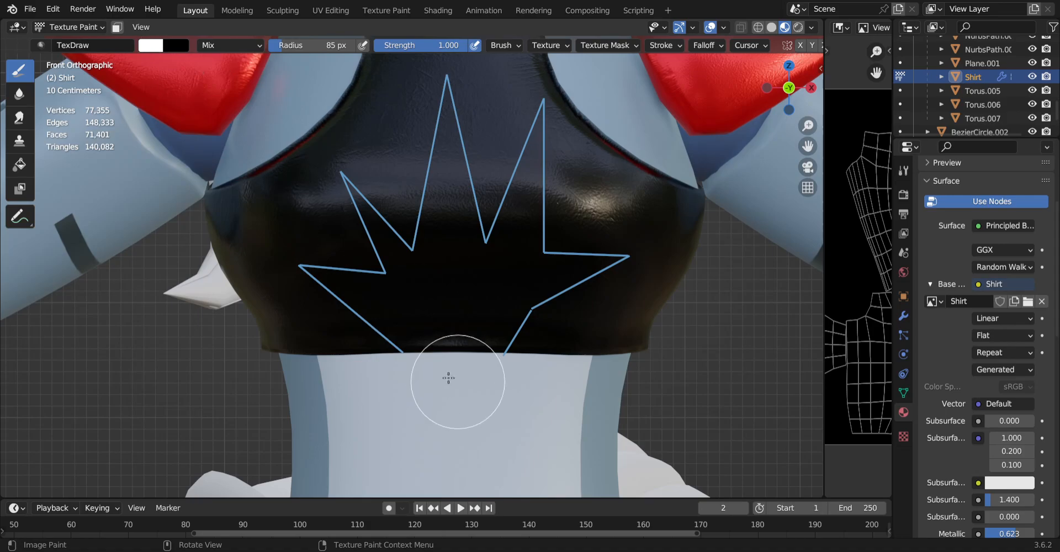
Paint the star shape in solid white across the shirt front with the 85 px brush, using the annotation as a guide.
{"action": "mouse_move", "coordinate": [386, 324]}
{"action": "left_mouse_down"}
{"action": "mouse_move", "coordinate": [316, 269]}
{"action": "mouse_move", "coordinate": [395, 324]}
{"action": "mouse_move", "coordinate": [421, 360]}
{"action": "mouse_move", "coordinate": [414, 331]}
{"action": "mouse_move", "coordinate": [492, 350]}
{"action": "mouse_move", "coordinate": [479, 336]}
{"action": "mouse_move", "coordinate": [597, 264]}
{"action": "mouse_move", "coordinate": [604, 242]}
{"action": "mouse_move", "coordinate": [540, 244]}
{"action": "mouse_move", "coordinate": [536, 105]}
{"action": "mouse_move", "coordinate": [489, 279]}
{"action": "mouse_move", "coordinate": [441, 111]}
{"action": "mouse_move", "coordinate": [445, 83]}
{"action": "mouse_move", "coordinate": [429, 265]}
{"action": "mouse_move", "coordinate": [438, 320]}
{"action": "mouse_move", "coordinate": [456, 302]}
{"action": "mouse_move", "coordinate": [372, 256]}
{"action": "mouse_move", "coordinate": [347, 179]}
{"action": "mouse_move", "coordinate": [385, 246]}
{"action": "left_mouse_up"}
{"action": "key", "text": "ctrl+z"}
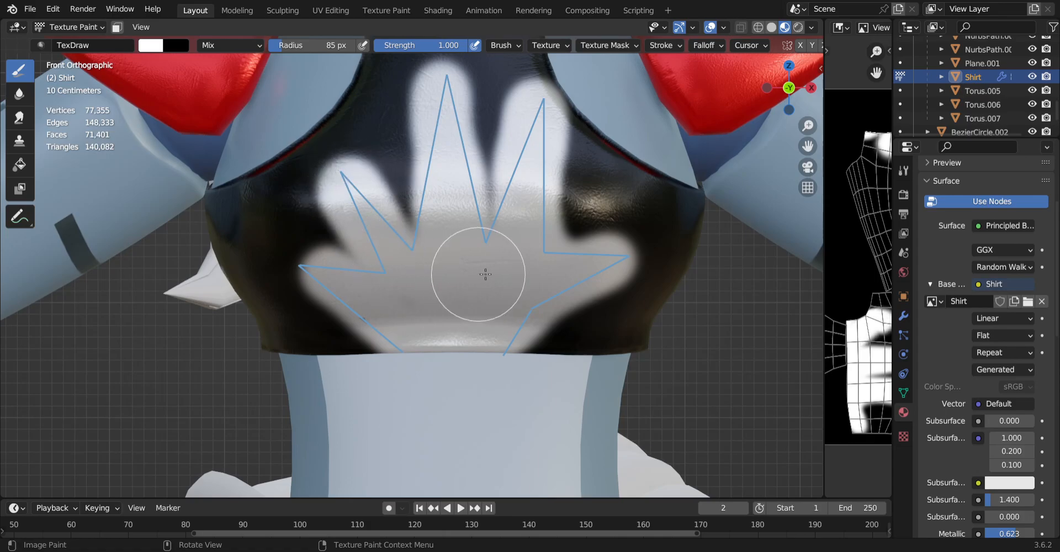
{"action": "scroll", "coordinate": [475, 273], "scroll_direction": "down", "scroll_amount": 3}
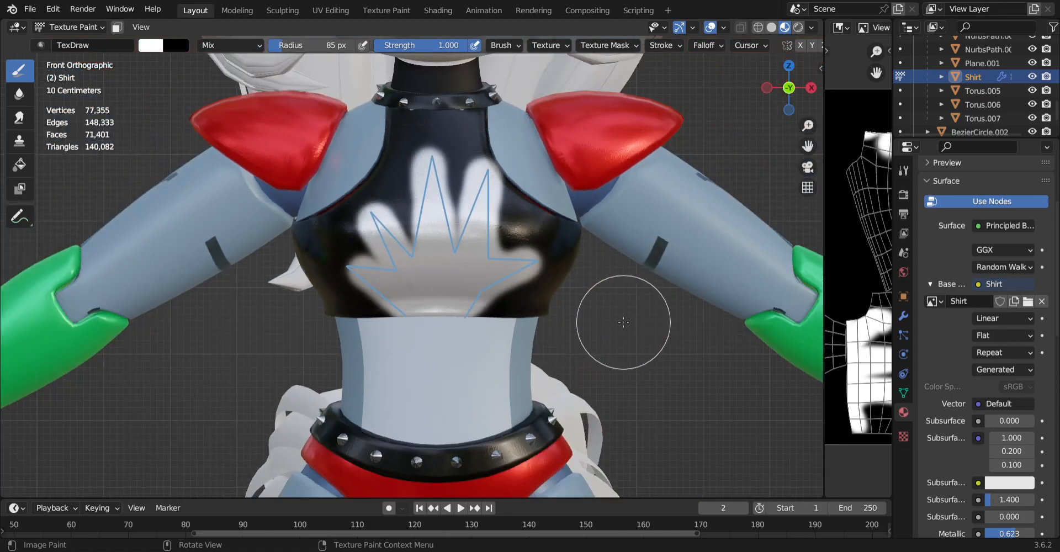
Return to Object Mode, erase the star annotation lines from the shirt and reactivate the selection tool.
{"action": "left_click", "coordinate": [82, 27]}
{"action": "left_click", "coordinate": [58, 43]}
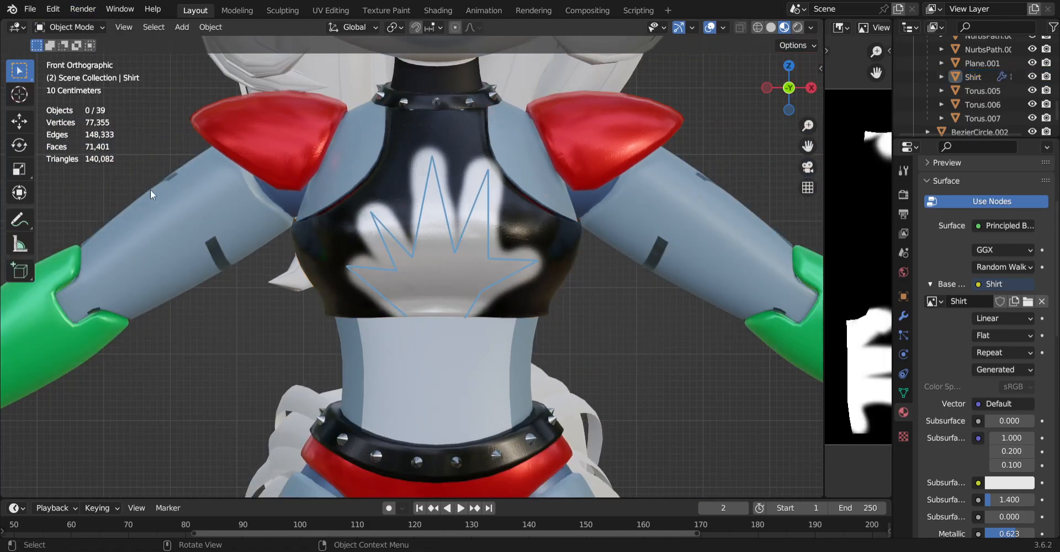
{"action": "left_click_drag", "start_coordinate": [24, 219], "coordinate": [99, 307]}
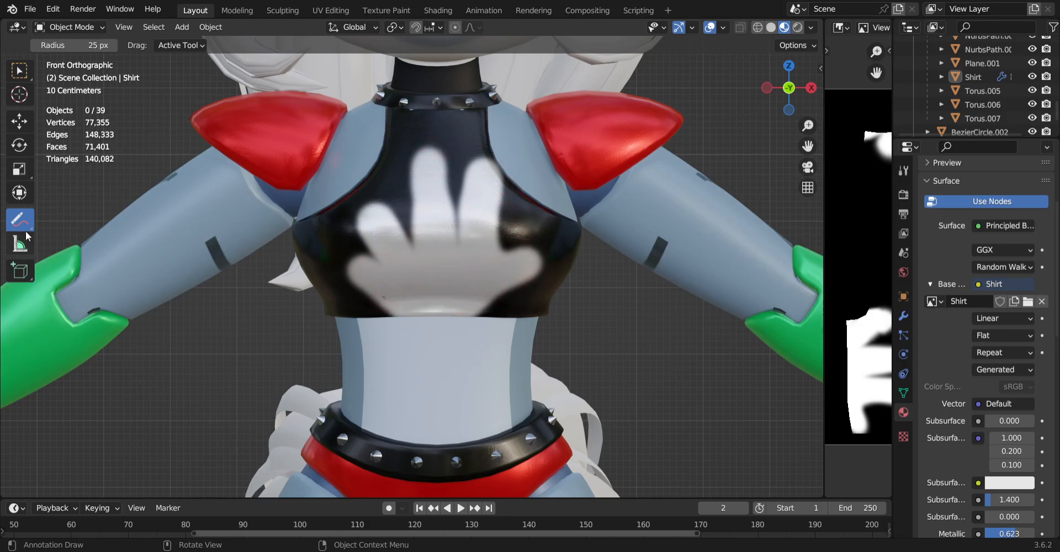
{"action": "left_click_drag", "start_coordinate": [26, 223], "coordinate": [117, 211]}
{"action": "left_click", "coordinate": [25, 78]}
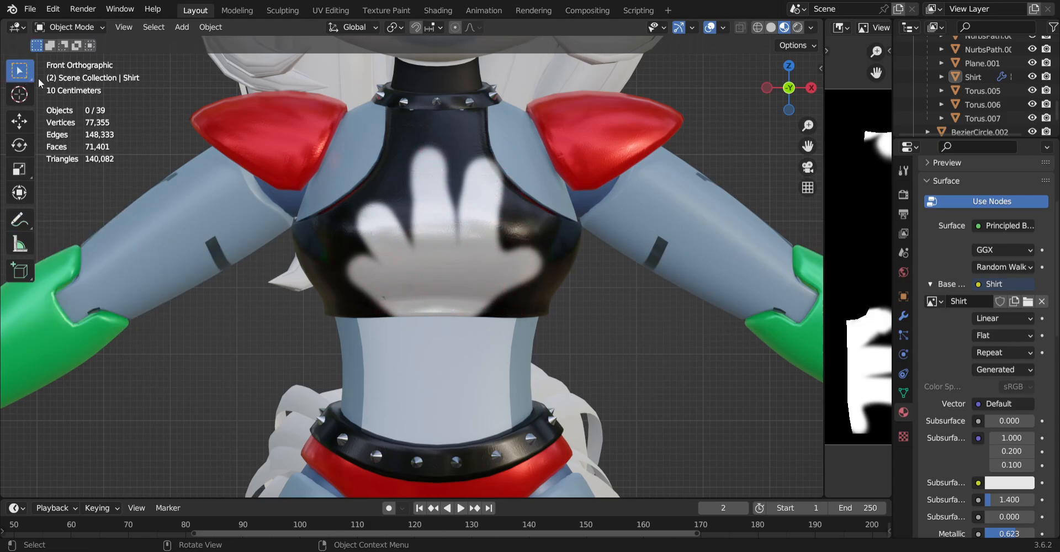
Hide the character's head, hair, arms and green arm guards, along with the Icosphere meshes.
{"action": "left_click_drag", "start_coordinate": [790, 89], "coordinate": [768, 79]}
{"action": "scroll", "coordinate": [769, 80], "scroll_direction": "down", "scroll_amount": 5}
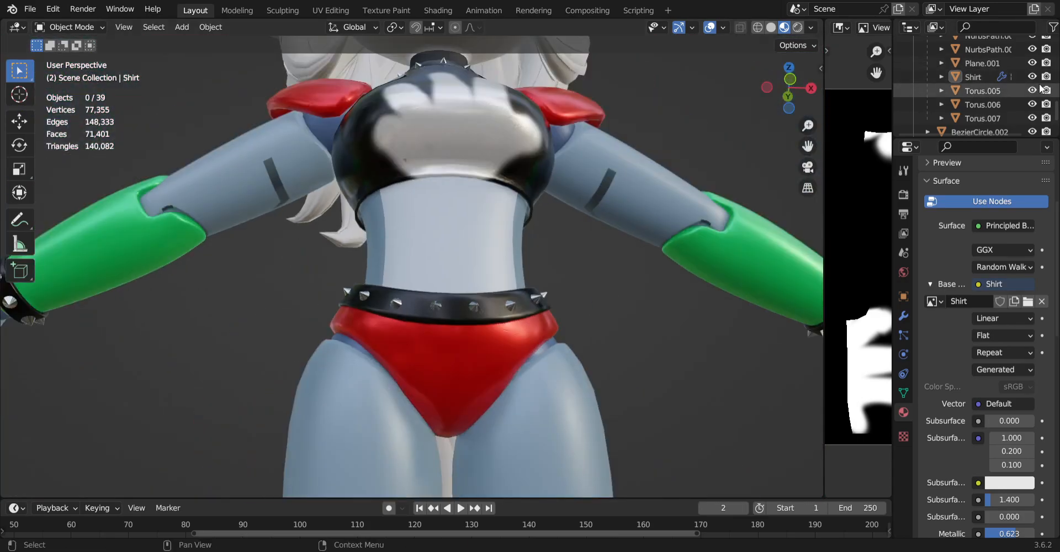
{"action": "left_click_drag", "start_coordinate": [1032, 90], "coordinate": [1035, 41]}
{"action": "scroll", "coordinate": [1032, 127], "scroll_direction": "down", "scroll_amount": 3}
{"action": "scroll", "coordinate": [1033, 99], "scroll_direction": "up", "scroll_amount": 5}
{"action": "scroll", "coordinate": [1033, 113], "scroll_direction": "down", "scroll_amount": 1}
{"action": "scroll", "coordinate": [1036, 78], "scroll_direction": "up", "scroll_amount": 4}
{"action": "left_click_drag", "start_coordinate": [1033, 114], "coordinate": [1034, 34]}
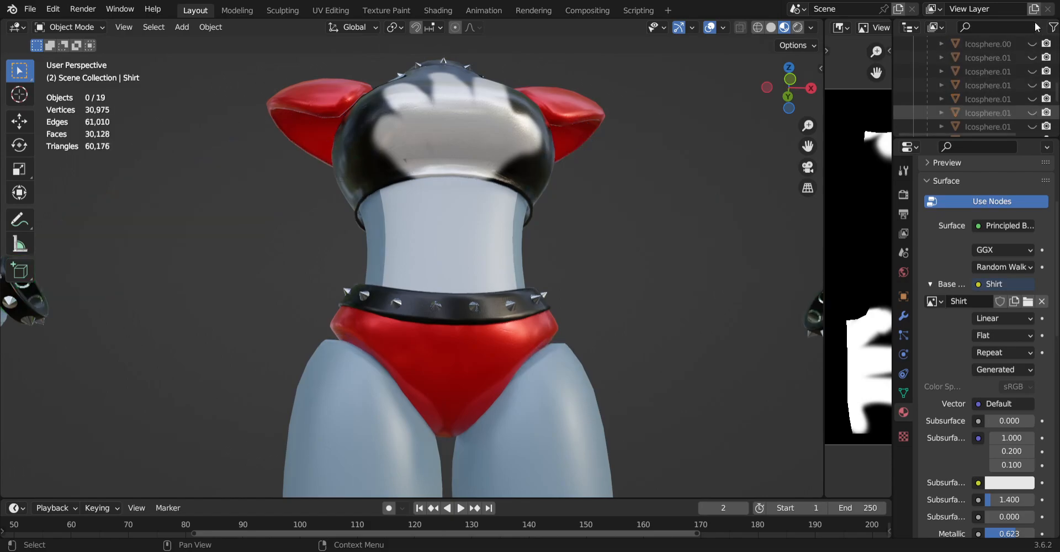
Isolate the Shirt by hiding the remaining legs, torso, sleeves, belt, red briefs and spike meshes.
{"action": "scroll", "coordinate": [1031, 71], "scroll_direction": "up", "scroll_amount": 4}
{"action": "left_click_drag", "start_coordinate": [1033, 105], "coordinate": [1040, 37]}
{"action": "scroll", "coordinate": [1026, 79], "scroll_direction": "up", "scroll_amount": 5}
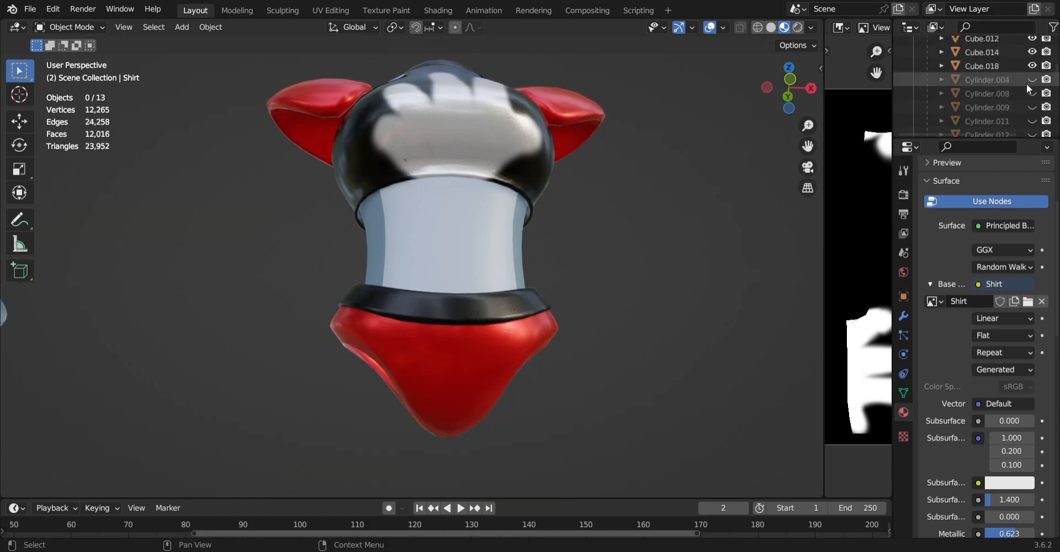
{"action": "left_click_drag", "start_coordinate": [1033, 88], "coordinate": [1033, 35]}
{"action": "scroll", "coordinate": [1027, 70], "scroll_direction": "up", "scroll_amount": 3}
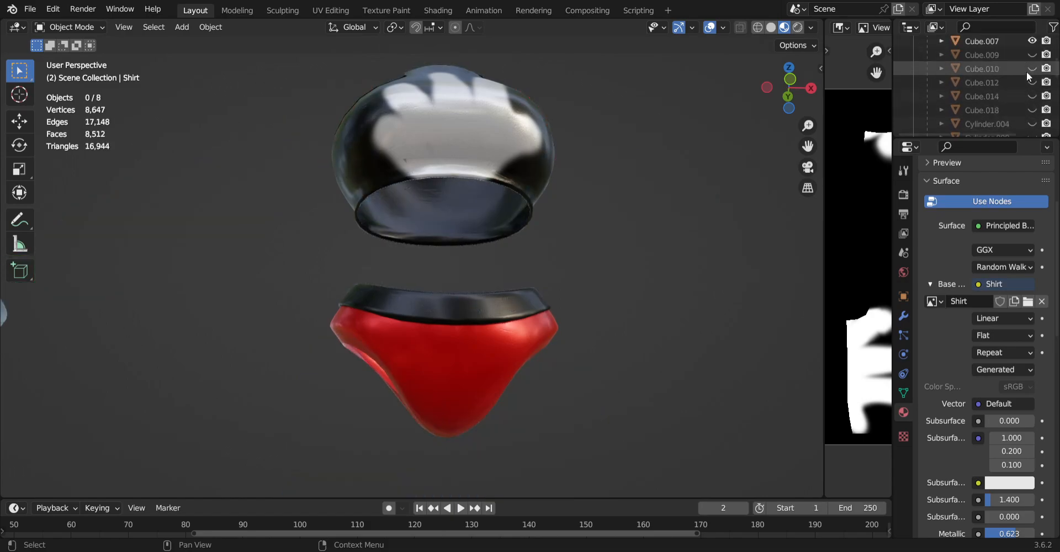
{"action": "left_click_drag", "start_coordinate": [1032, 86], "coordinate": [1034, 35]}
{"action": "scroll", "coordinate": [1028, 82], "scroll_direction": "up", "scroll_amount": 4}
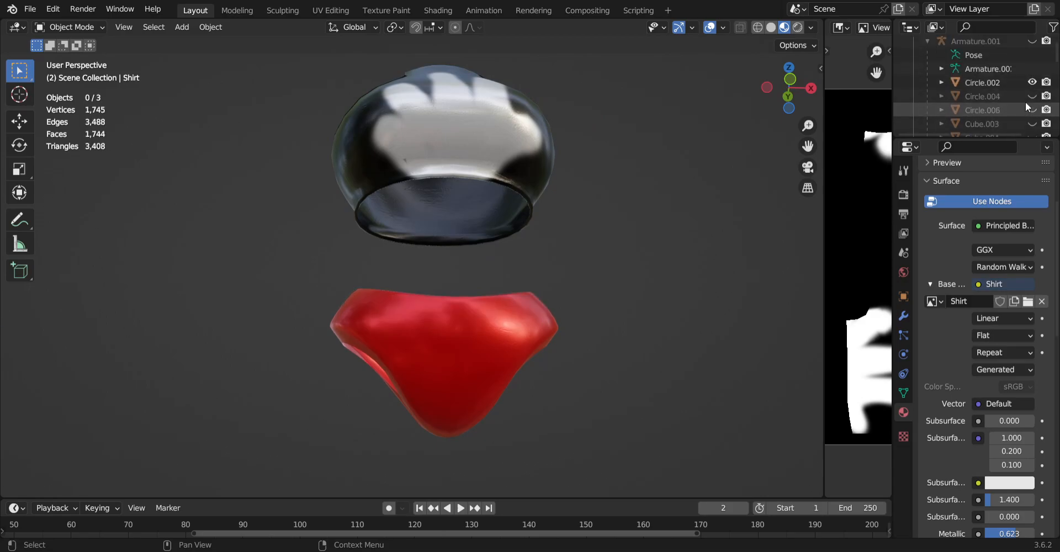
{"action": "left_click", "coordinate": [1032, 82]}
In Texture Paint mode, extend the white paint inside the shirt's lower opening with the 85 px brush, and return to Object Mode.
{"action": "left_click_drag", "start_coordinate": [796, 91], "coordinate": [801, 94]}
{"action": "left_click", "coordinate": [83, 32]}
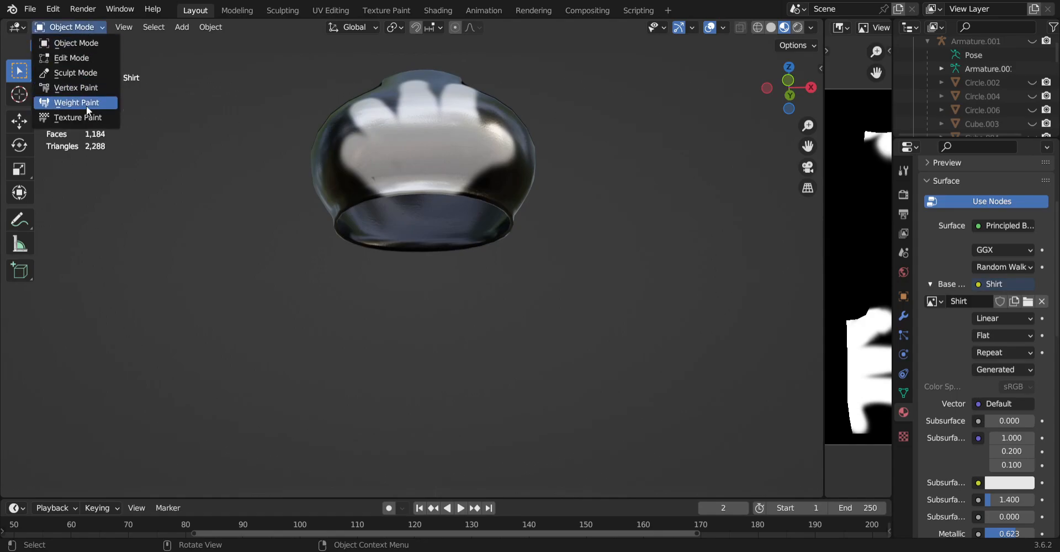
{"action": "left_click", "coordinate": [88, 118]}
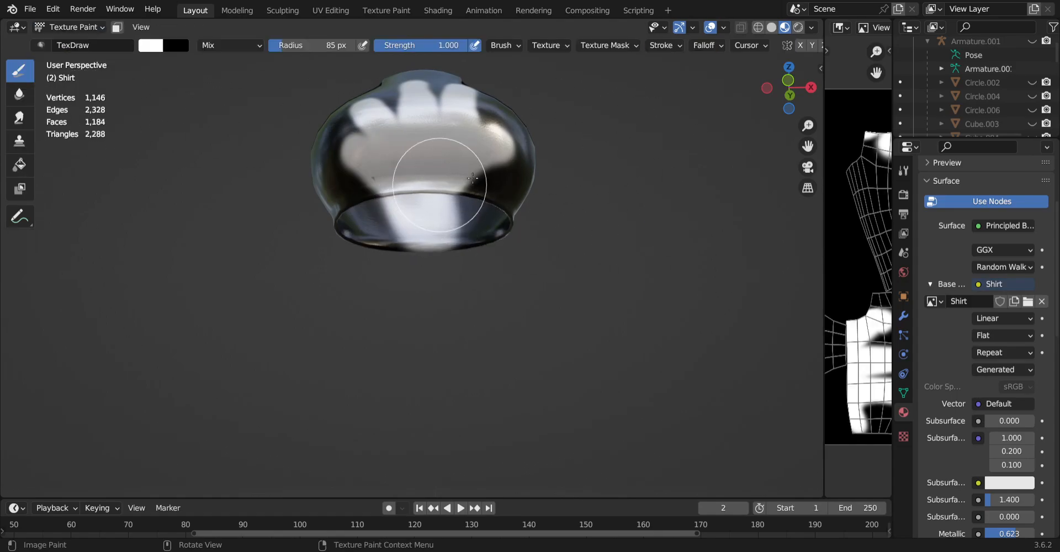
{"action": "mouse_move", "coordinate": [795, 93]}
{"action": "left_mouse_down"}
{"action": "mouse_move", "coordinate": [807, 94]}
{"action": "mouse_move", "coordinate": [787, 78]}
{"action": "mouse_move", "coordinate": [790, 87]}
{"action": "left_mouse_up"}
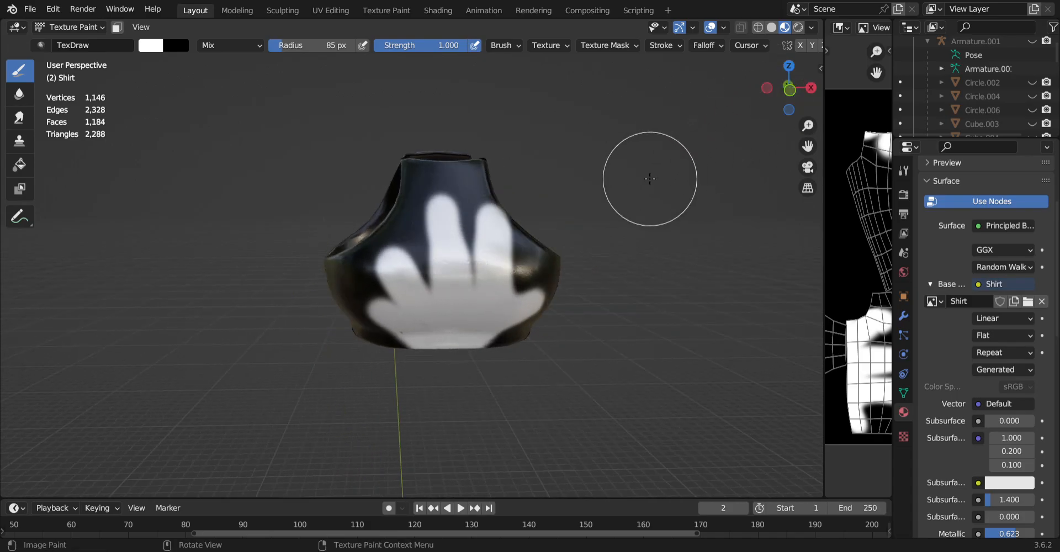
{"action": "left_click", "coordinate": [51, 31]}
{"action": "left_click", "coordinate": [61, 43]}
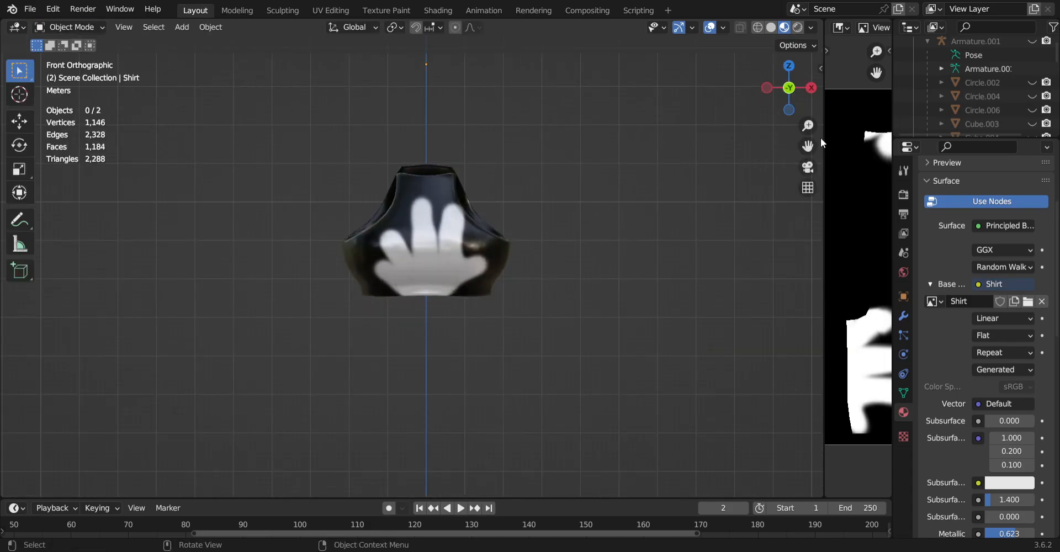
Widen the image editor to show the whole Shirt texture and start saving it as a new image file.
{"action": "left_click_drag", "start_coordinate": [822, 127], "coordinate": [434, 127]}
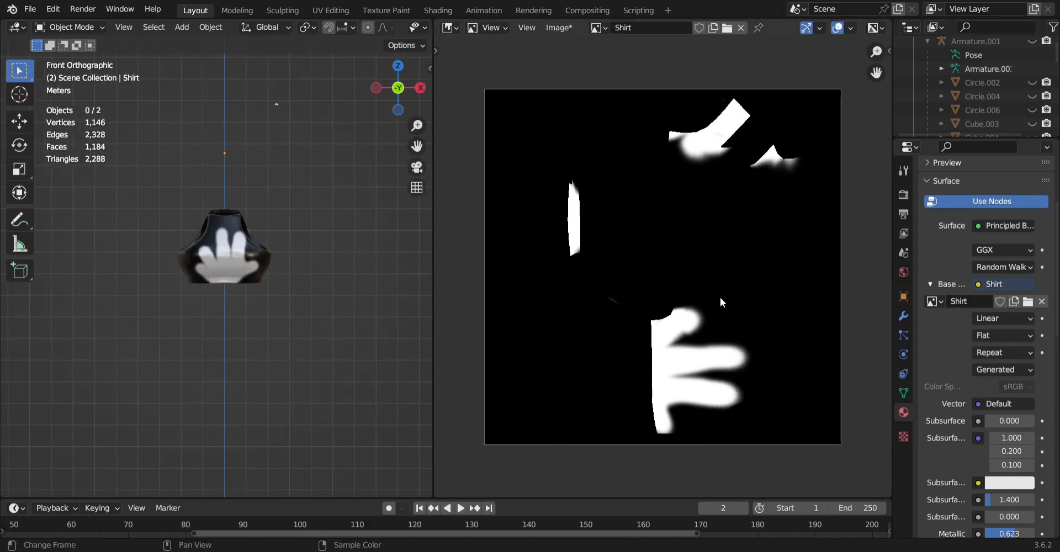
{"action": "left_click", "coordinate": [548, 32]}
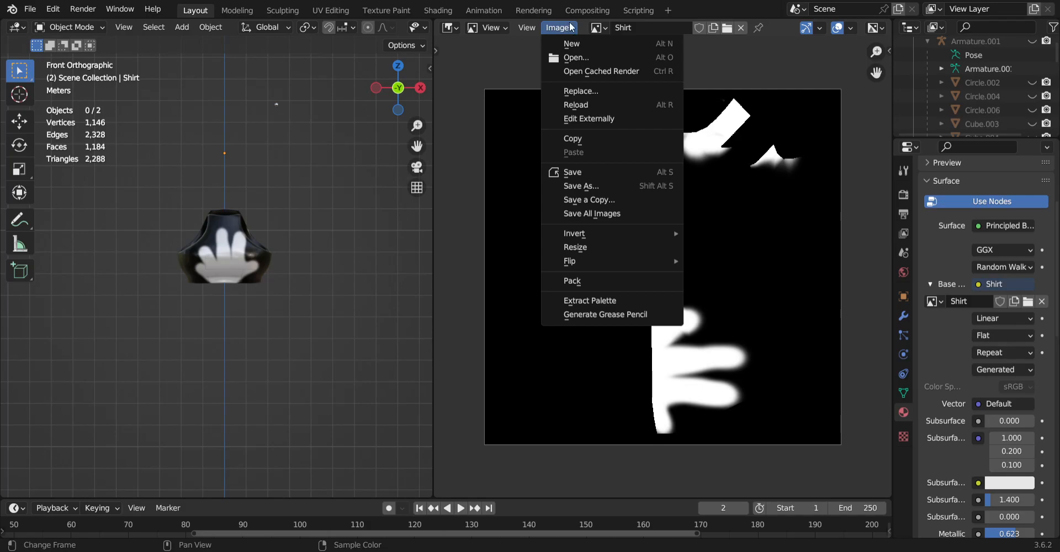
{"action": "left_click", "coordinate": [606, 188]}
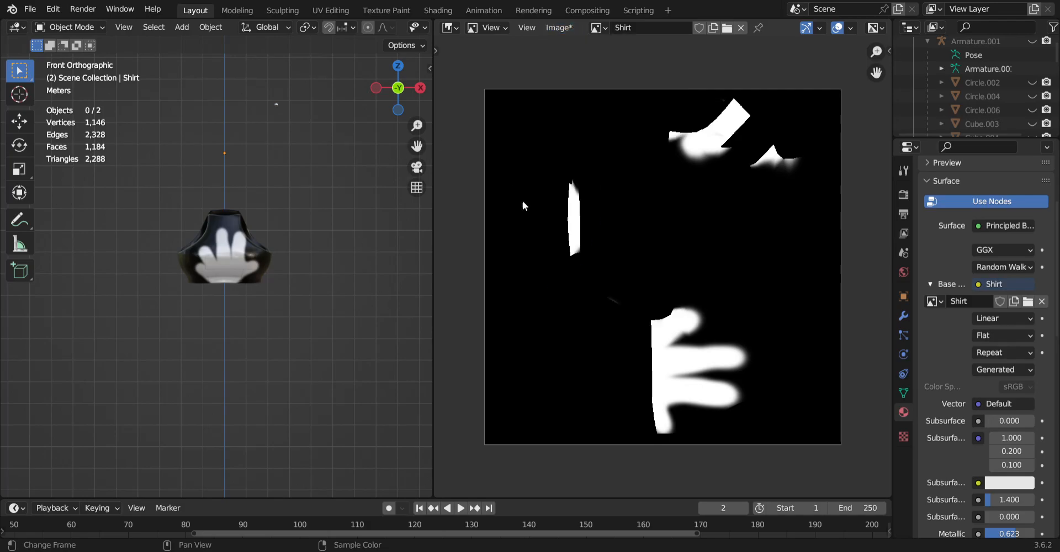